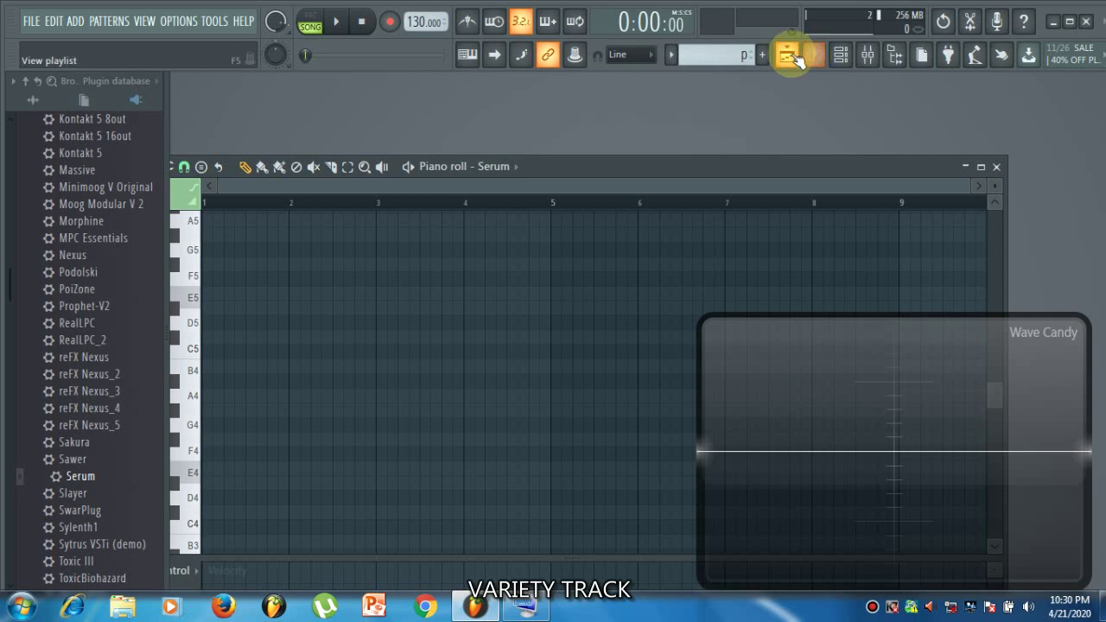
# - Show the playlist and move the Wave Candy scope up over its empty tracks
pyautogui.click(788, 55)
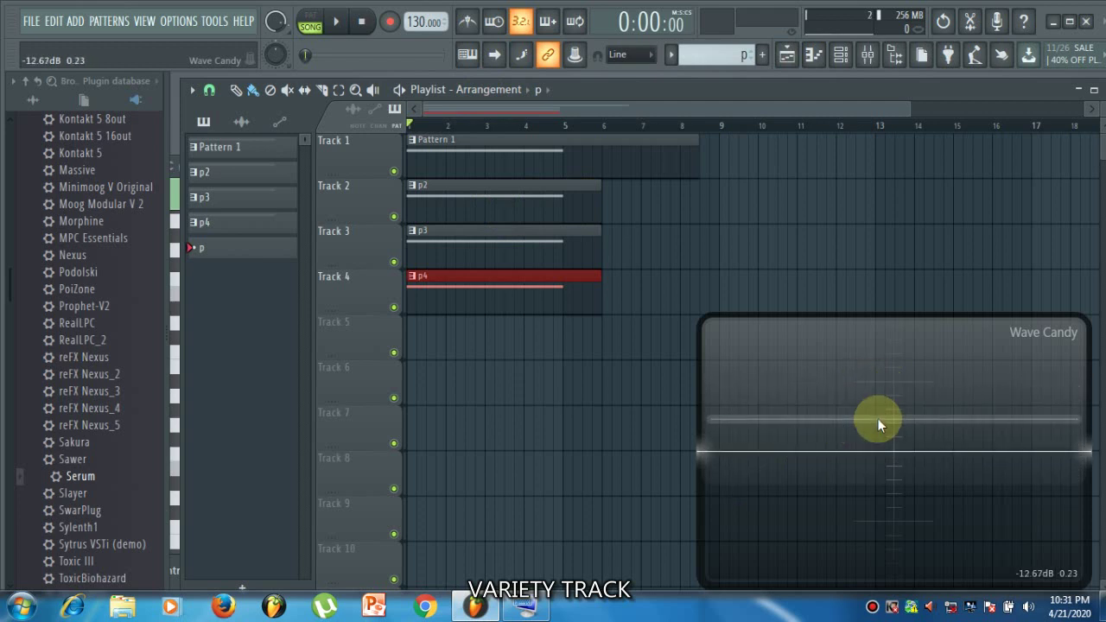
pyautogui.moveTo(880, 407); pyautogui.dragTo(873, 320)
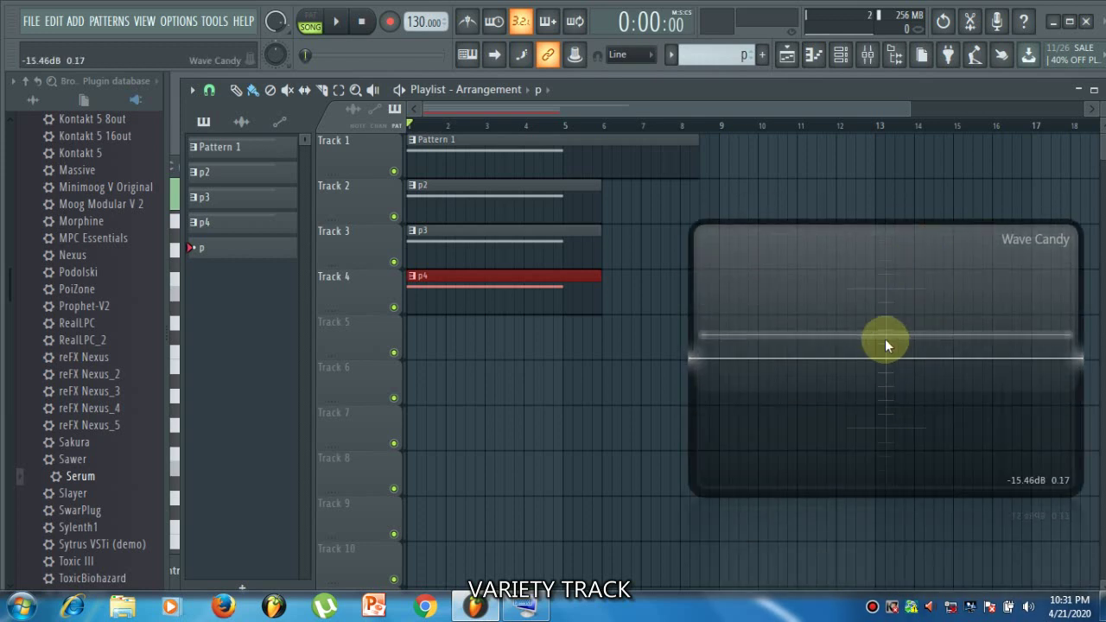
# - Open the mixer on the Master track and examine the Wave Candy slot's options and the effect plugin list for slot 3
pyautogui.click(868, 56)
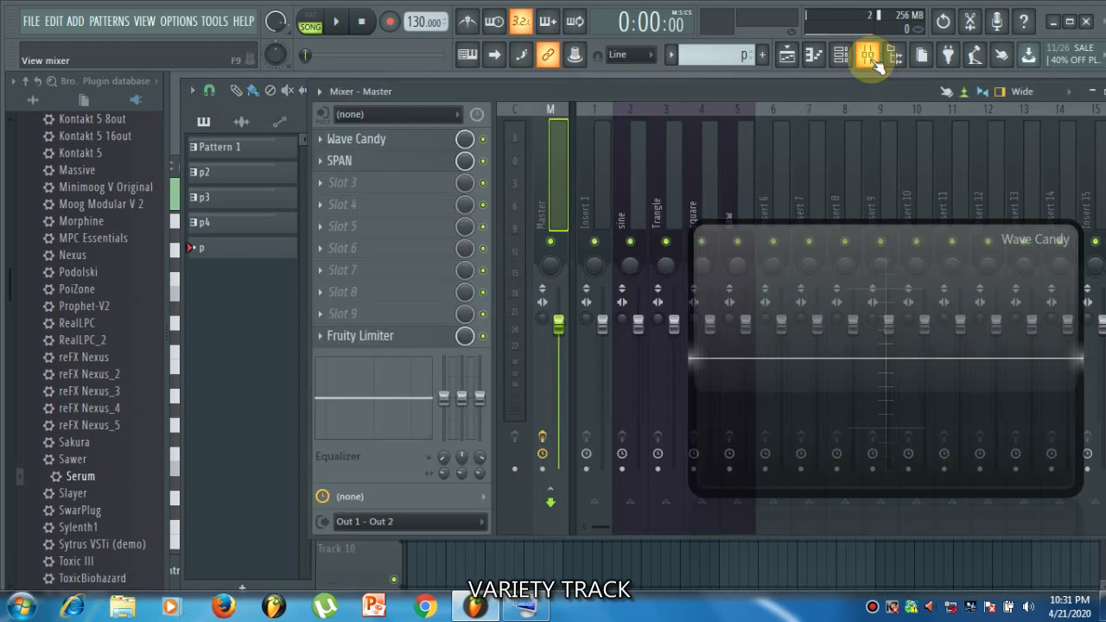
pyautogui.click(546, 164)
pyautogui.click(347, 140)
pyautogui.click(347, 140)
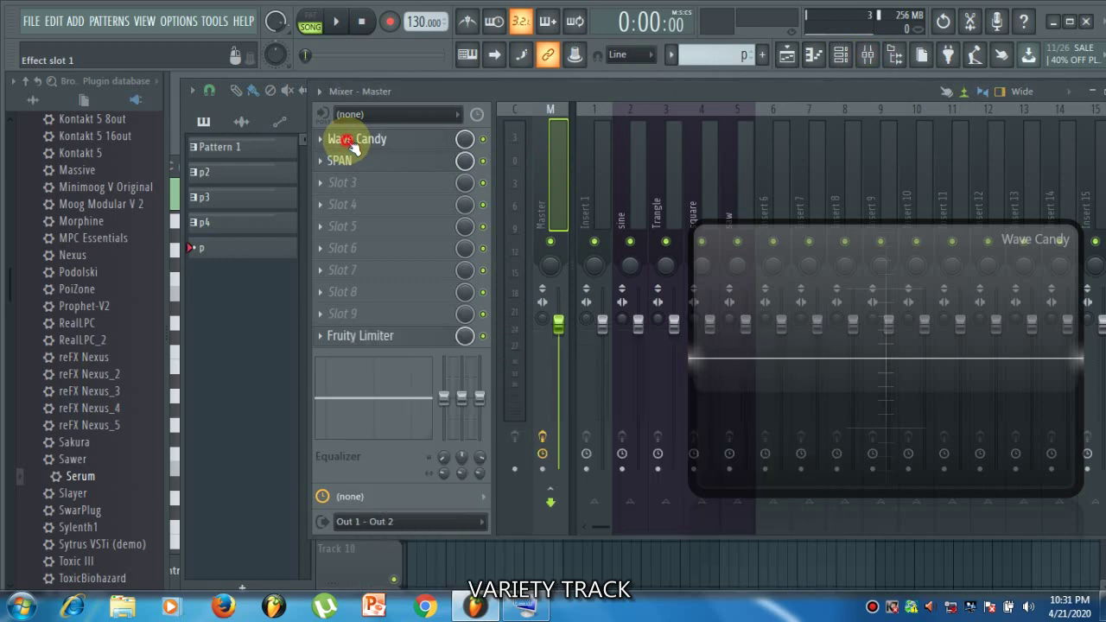
pyautogui.click(323, 142)
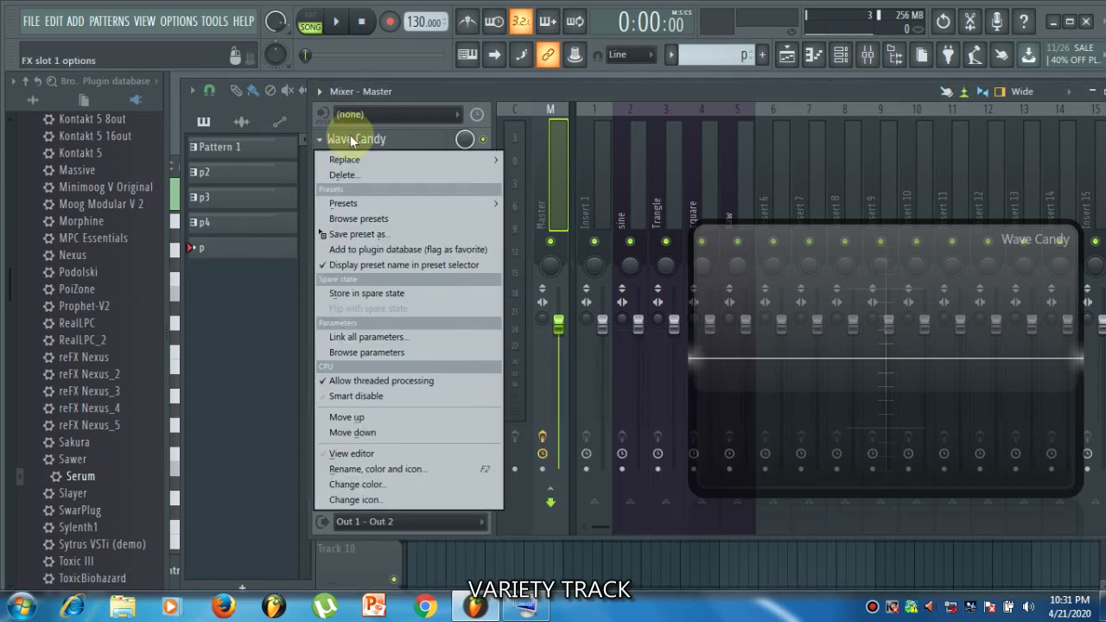
pyautogui.click(358, 140)
pyautogui.click(320, 181)
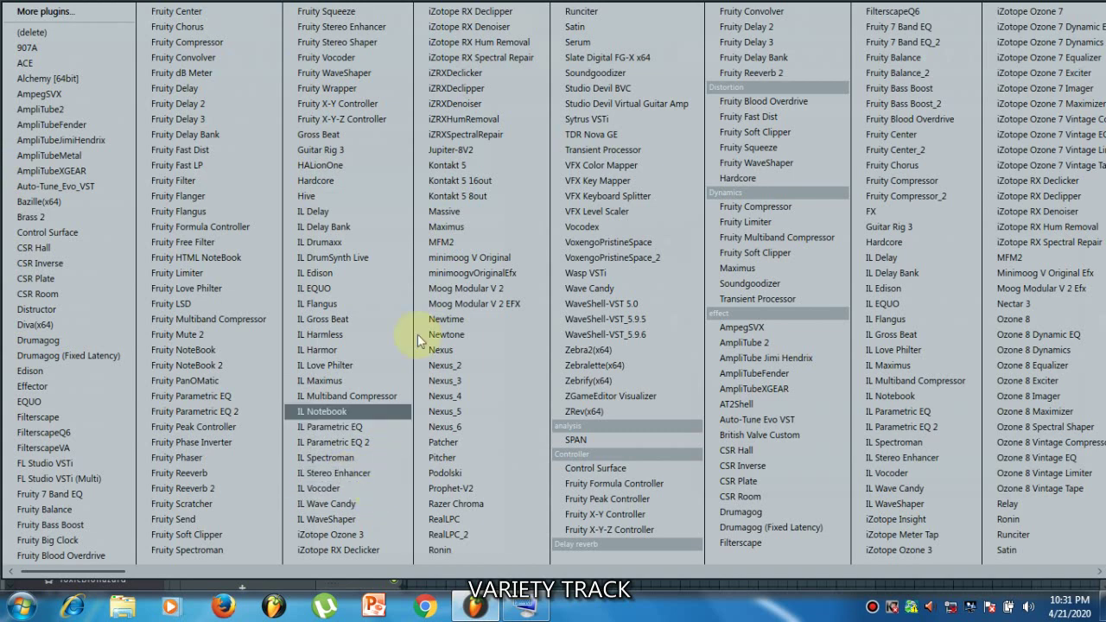
pyautogui.click(628, 616)
# - Lower the Wave Candy scope over the mixer faders and open the Master track's SPAN analyzer beside it
pyautogui.click(869, 283)
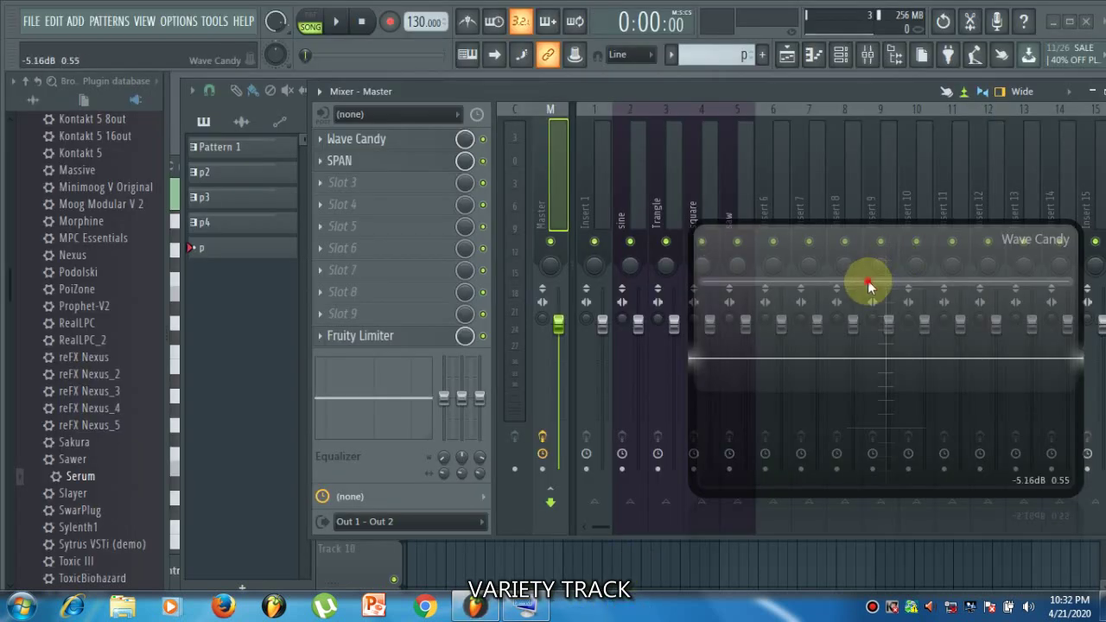
pyautogui.moveTo(869, 283); pyautogui.dragTo(882, 346)
pyautogui.click(362, 161)
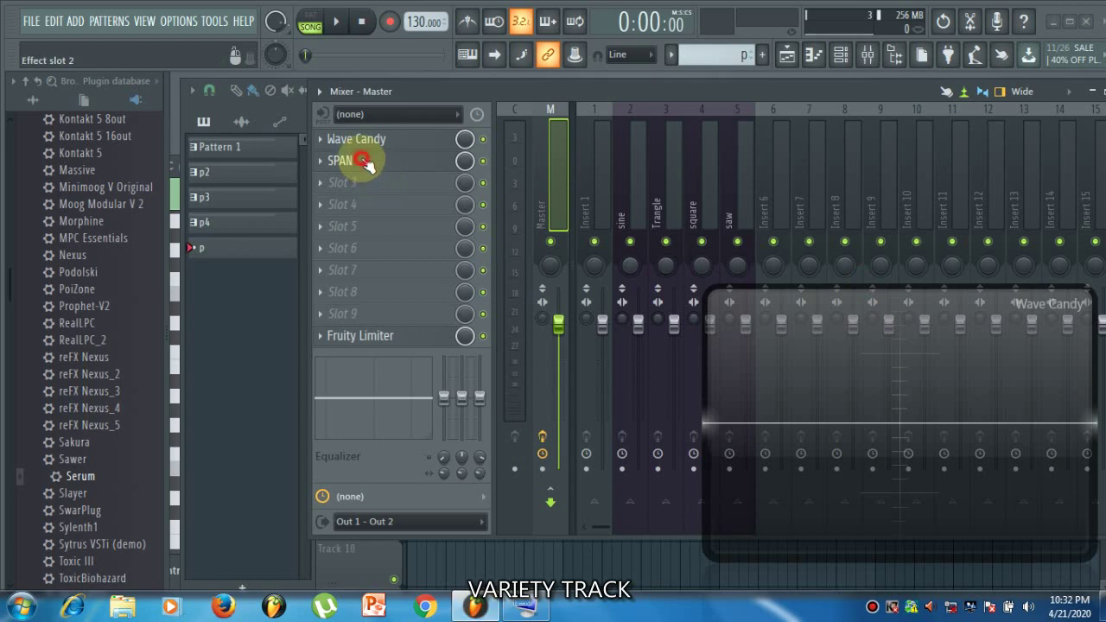
pyautogui.moveTo(263, 251); pyautogui.dragTo(286, 246)
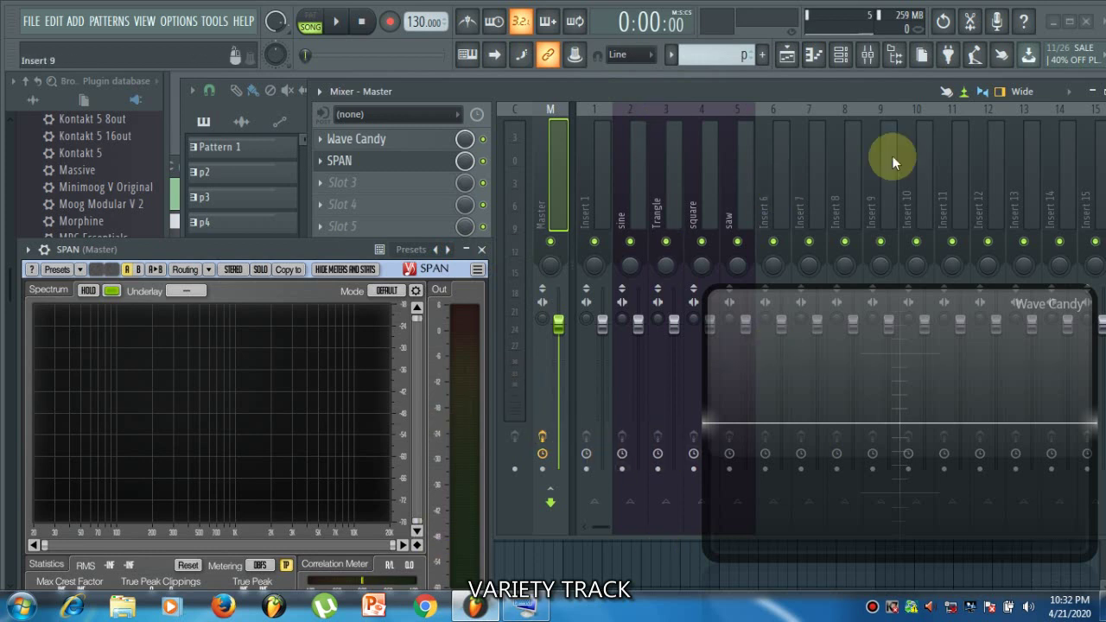
# - Show the channel rack, enlarge it to fit all channels from sine to Serum, and place it above the two analyzers
pyautogui.click(841, 56)
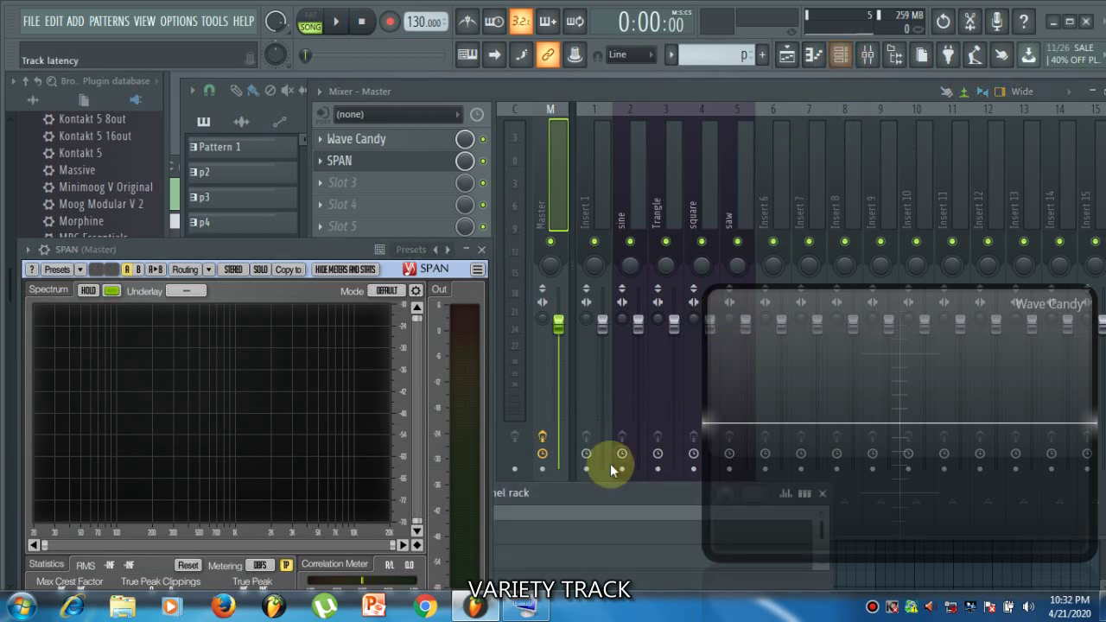
pyautogui.moveTo(573, 492); pyautogui.dragTo(504, 132)
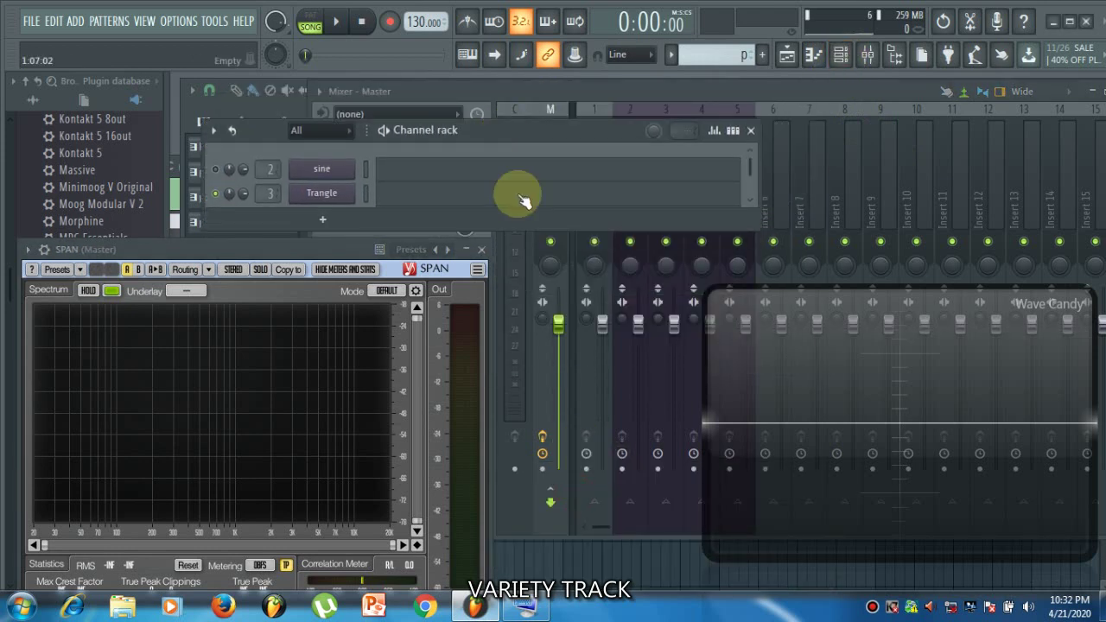
pyautogui.moveTo(520, 230); pyautogui.dragTo(525, 452)
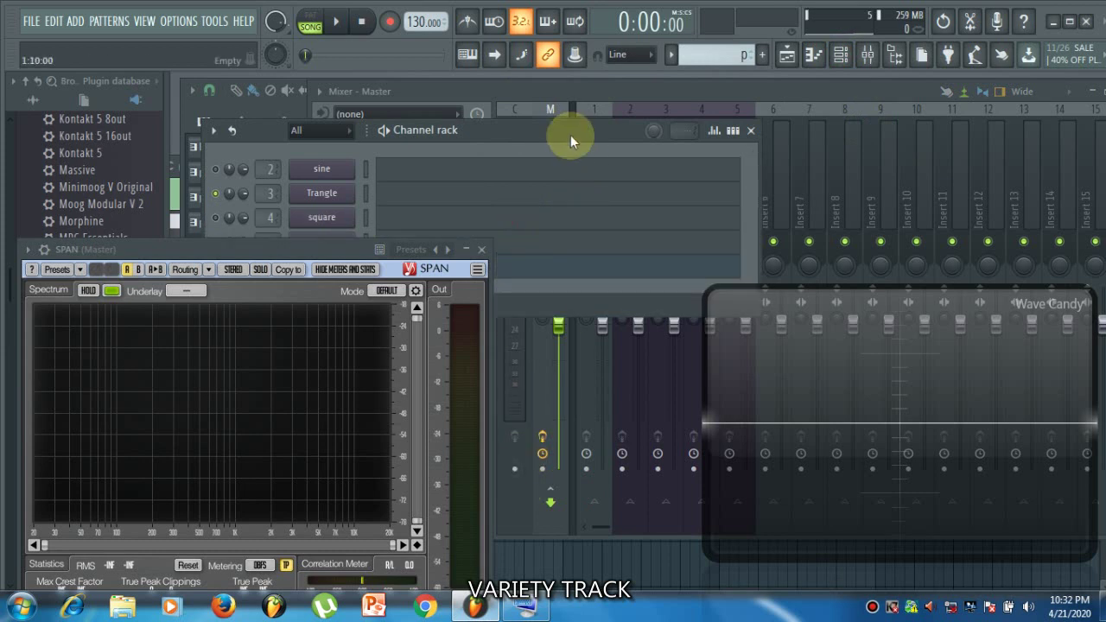
pyautogui.moveTo(571, 130); pyautogui.dragTo(617, 103)
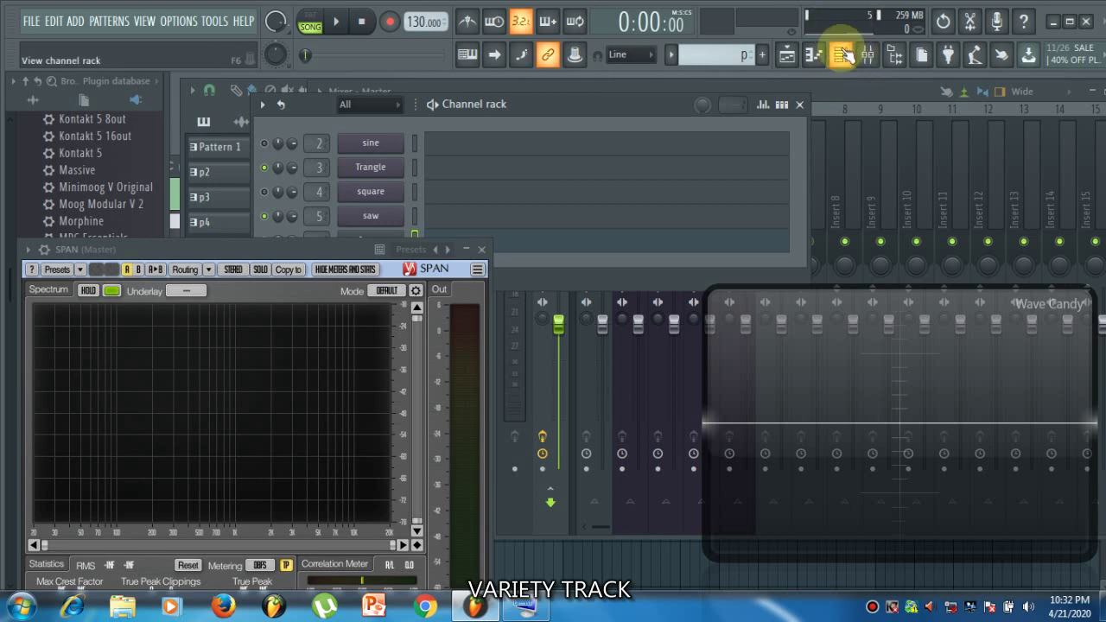
pyautogui.moveTo(617, 109); pyautogui.dragTo(690, 78)
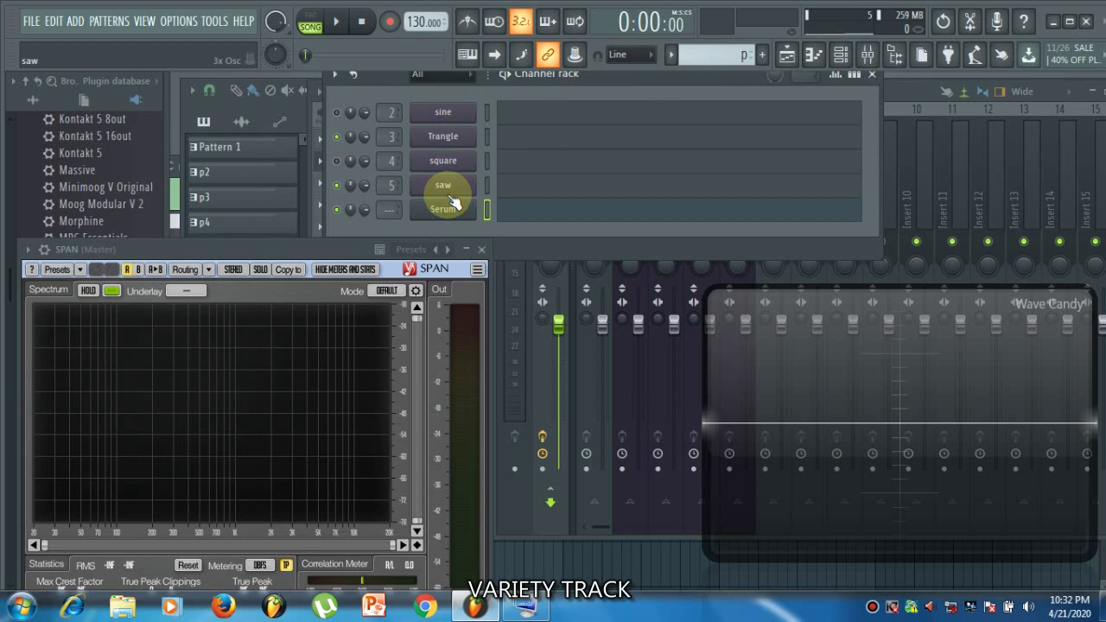
# - Briefly view the sine channel's 3x Osc generator and close it again
pyautogui.click(461, 116)
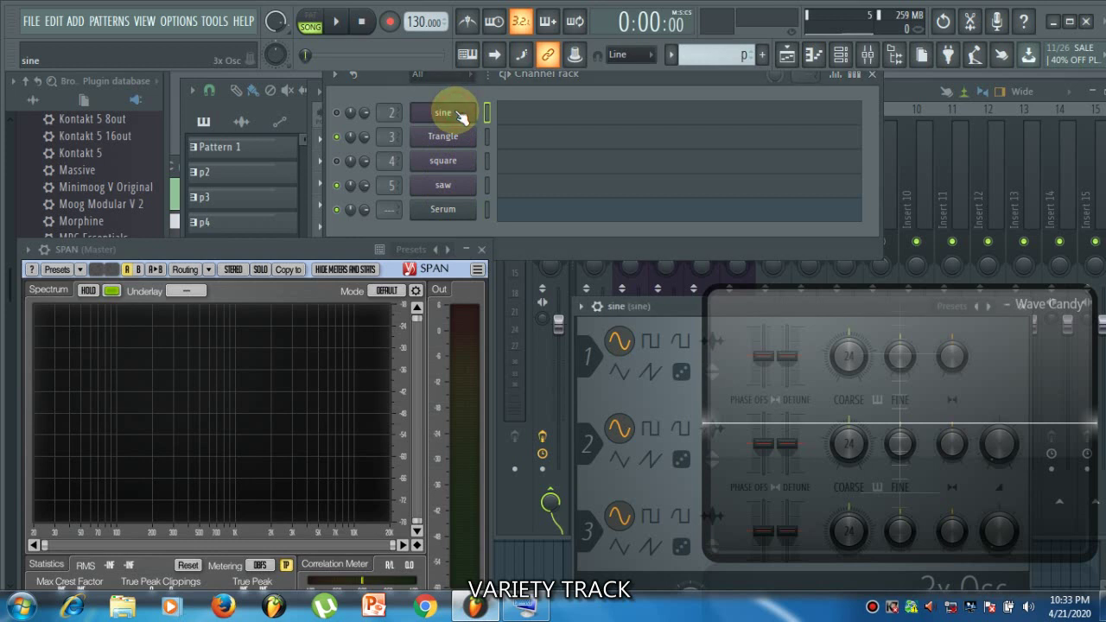
pyautogui.click(461, 117)
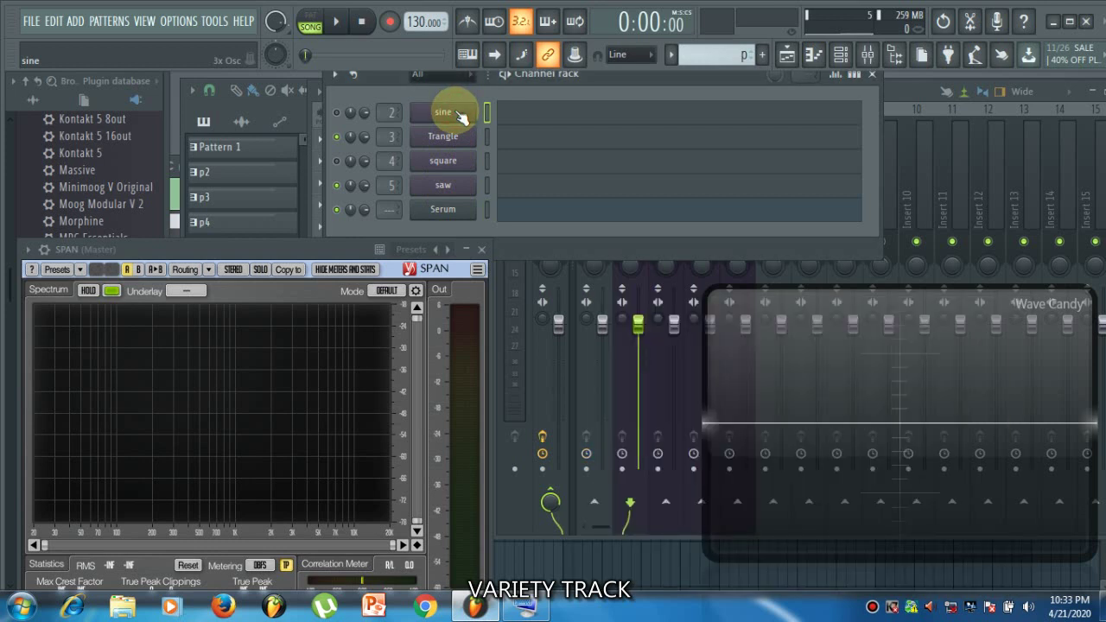
pyautogui.rightClick(461, 117)
pyautogui.press('Escape')
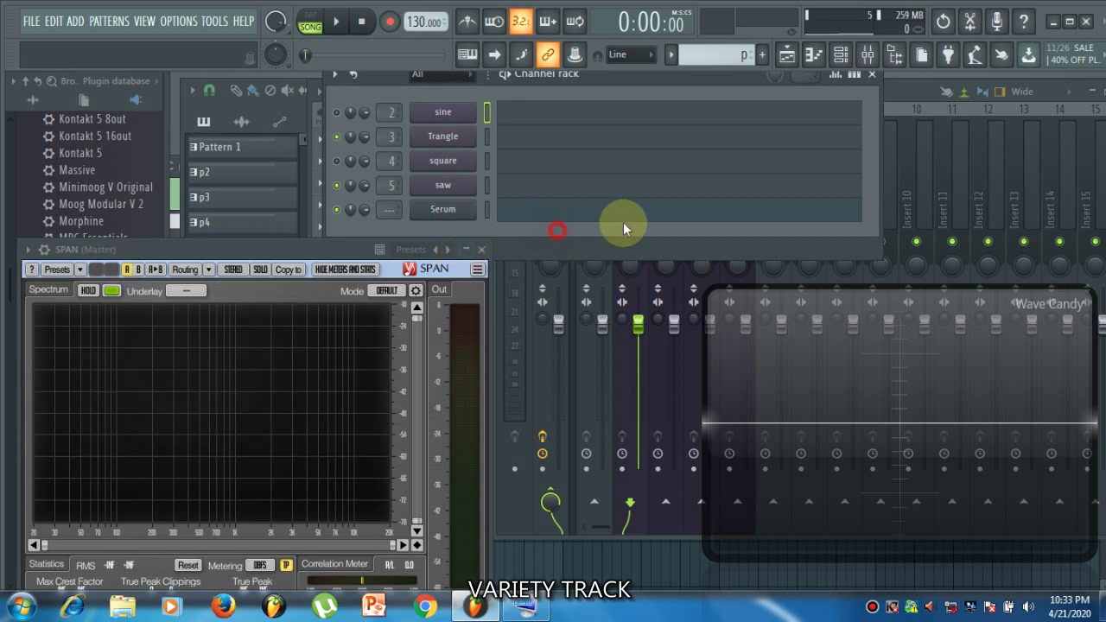
# - Move SPAN clear of the channel rack and find 3x Osc in the list of instruments for a new channel, without adding it
pyautogui.moveTo(298, 247); pyautogui.dragTo(283, 309)
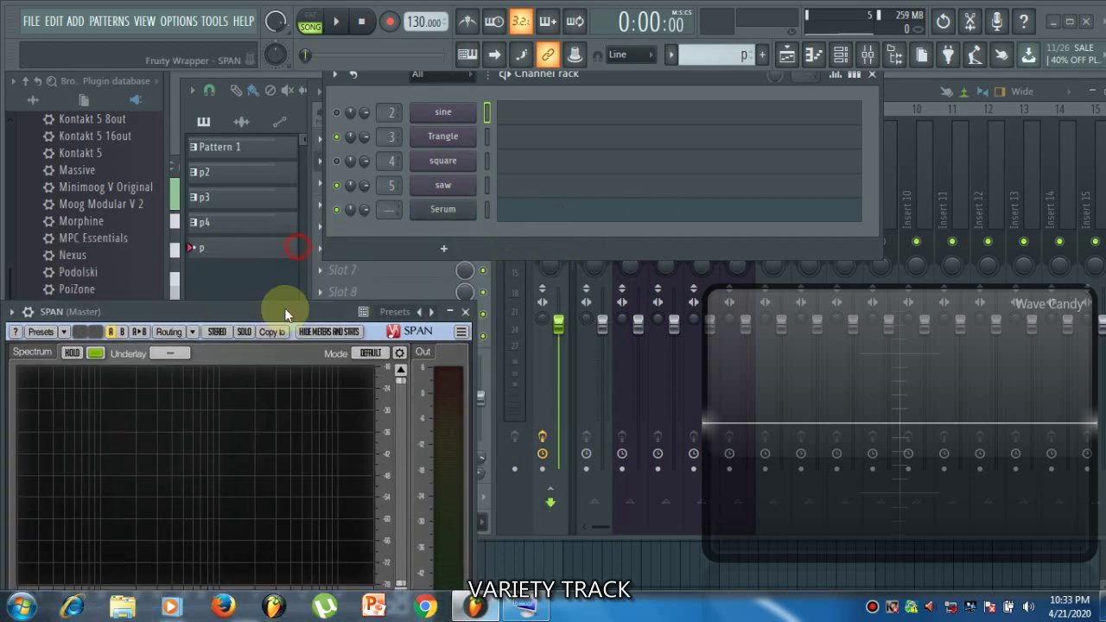
pyautogui.click(426, 249)
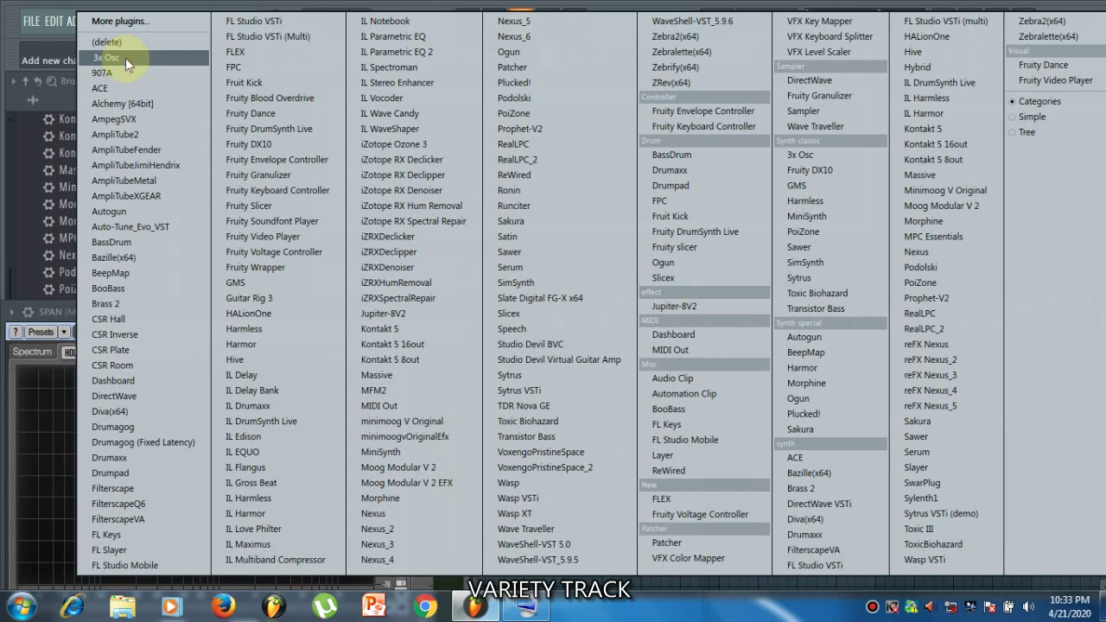
pyautogui.click(681, 613)
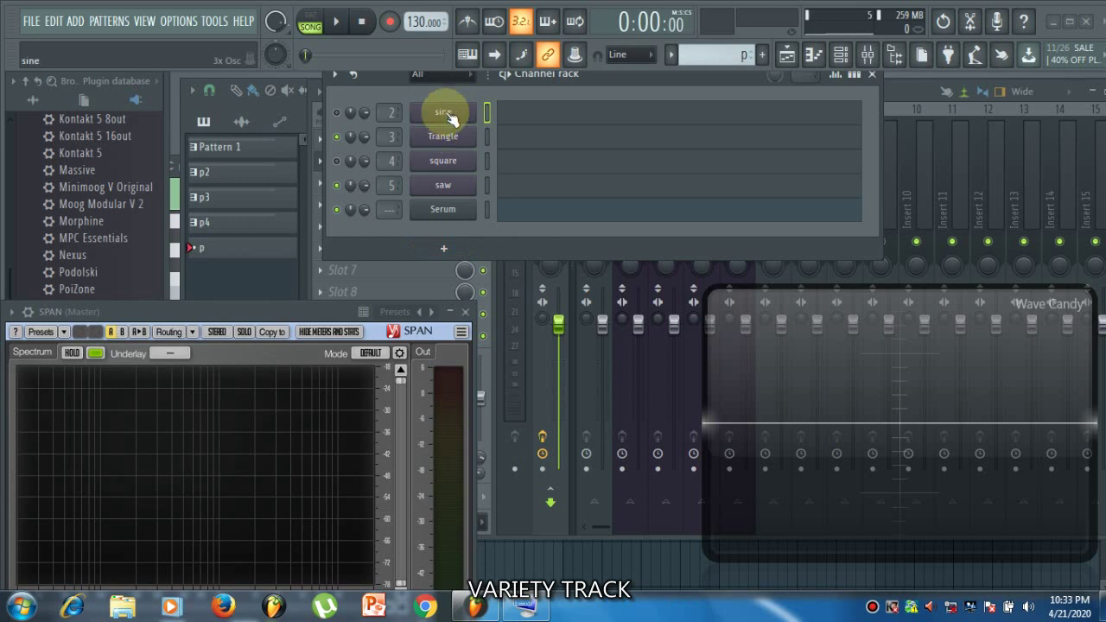
# - Open the sine channel's 3x Osc, arrange it clear of SPAN, and examine the waveform selected for oscillator 1
pyautogui.click(444, 112)
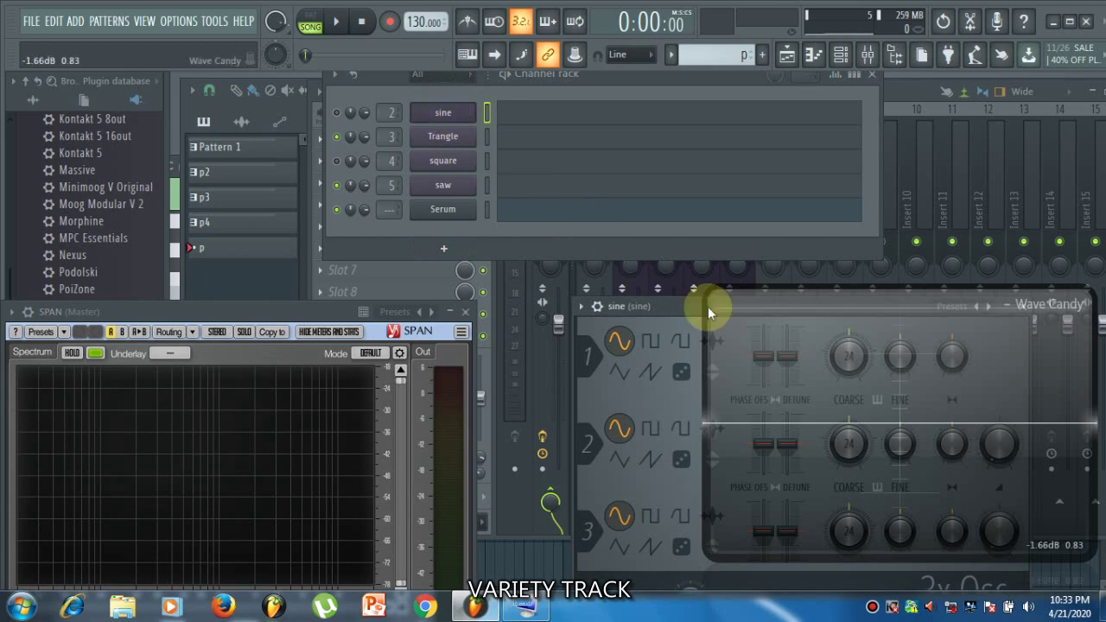
pyautogui.moveTo(666, 304); pyautogui.dragTo(336, 64)
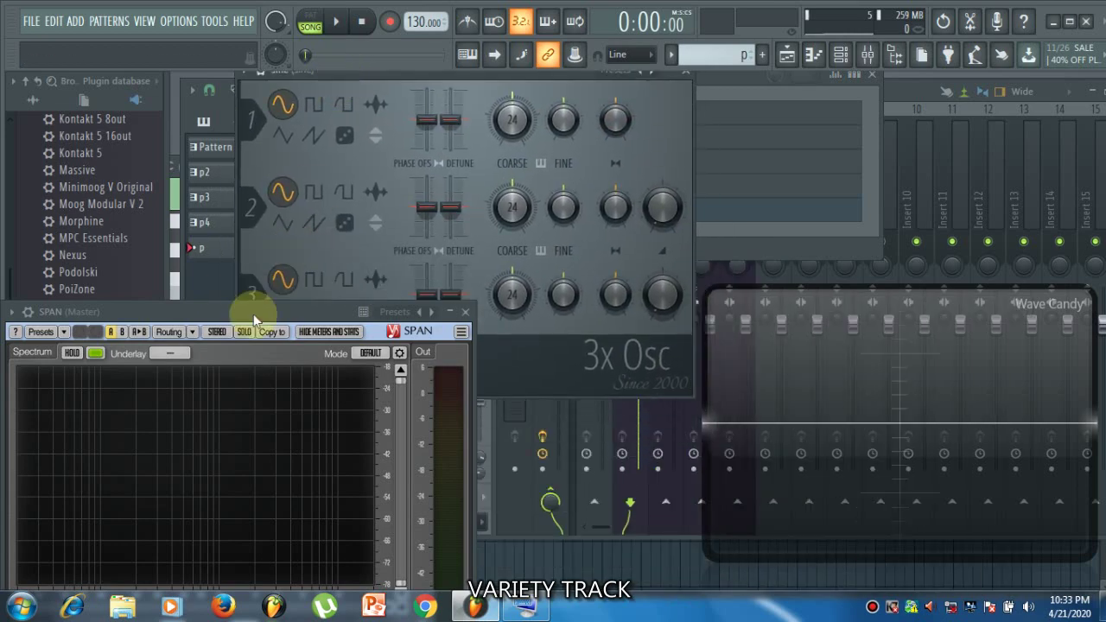
pyautogui.moveTo(253, 313); pyautogui.dragTo(235, 443)
pyautogui.moveTo(397, 74); pyautogui.dragTo(357, 150)
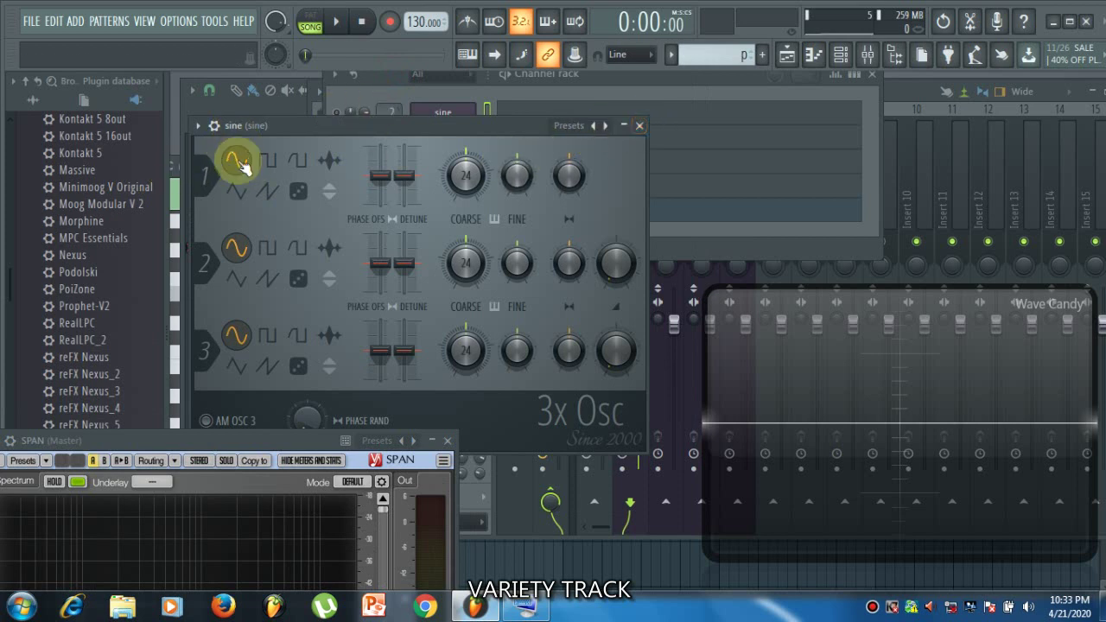
pyautogui.click(639, 125)
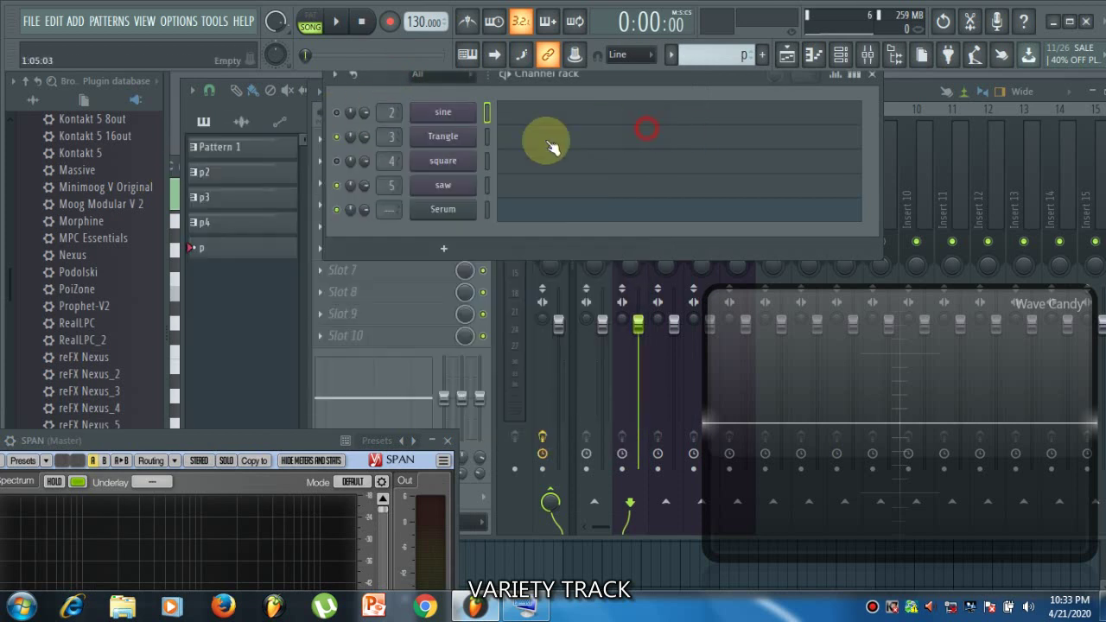
# - Examine the oscillator 1 waveform in the Trangle, square and saw channels' 3x Osc settings
pyautogui.click(453, 138)
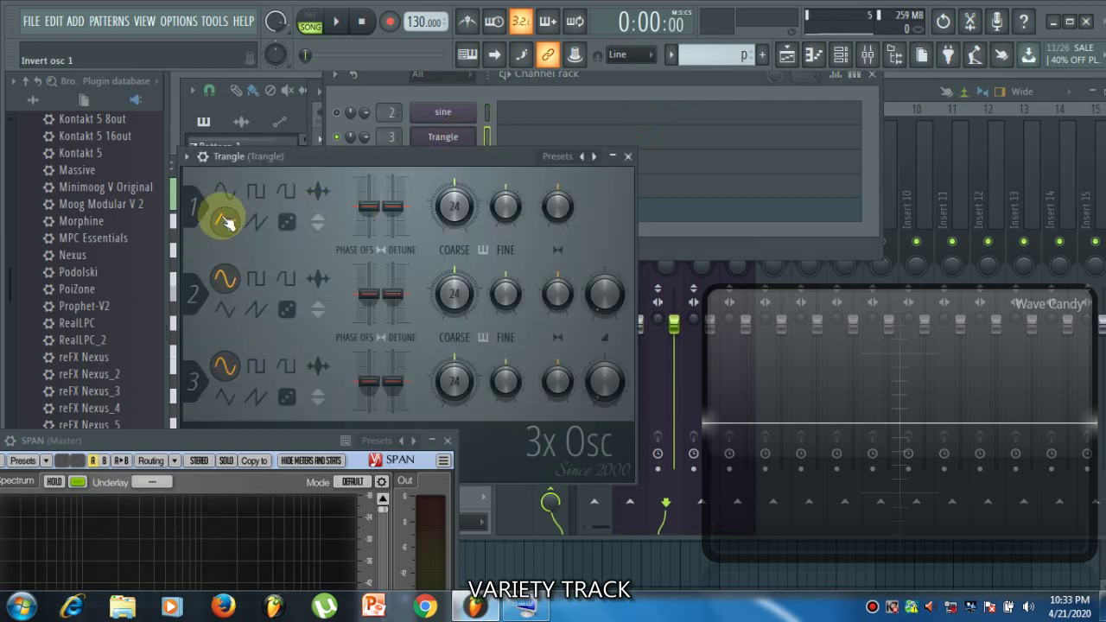
pyautogui.click(628, 156)
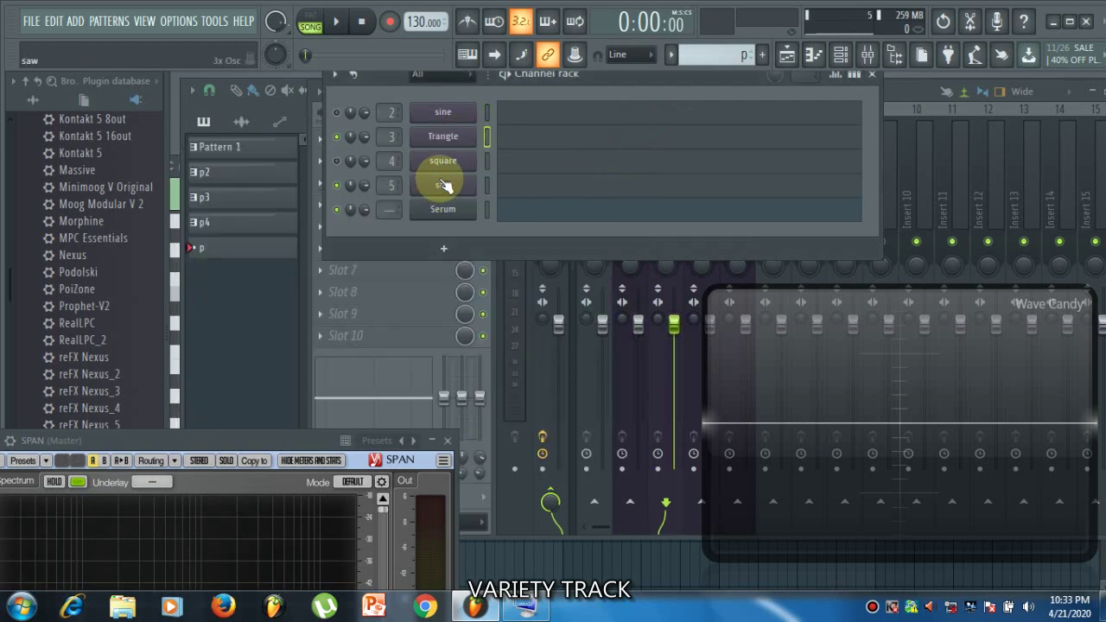
pyautogui.click(457, 161)
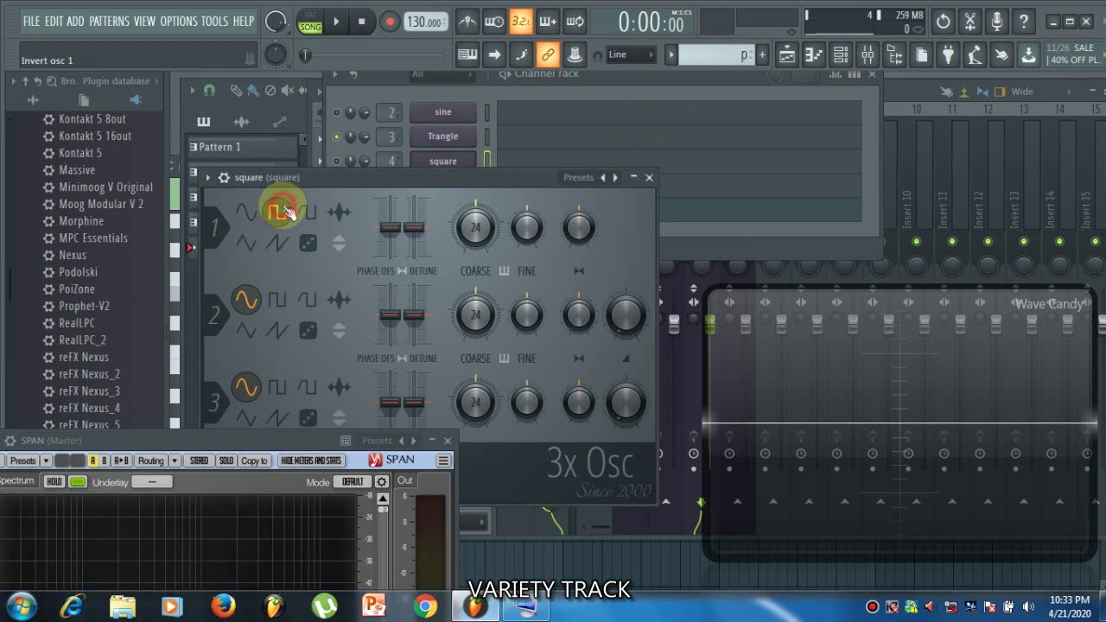
pyautogui.click(649, 178)
pyautogui.click(443, 184)
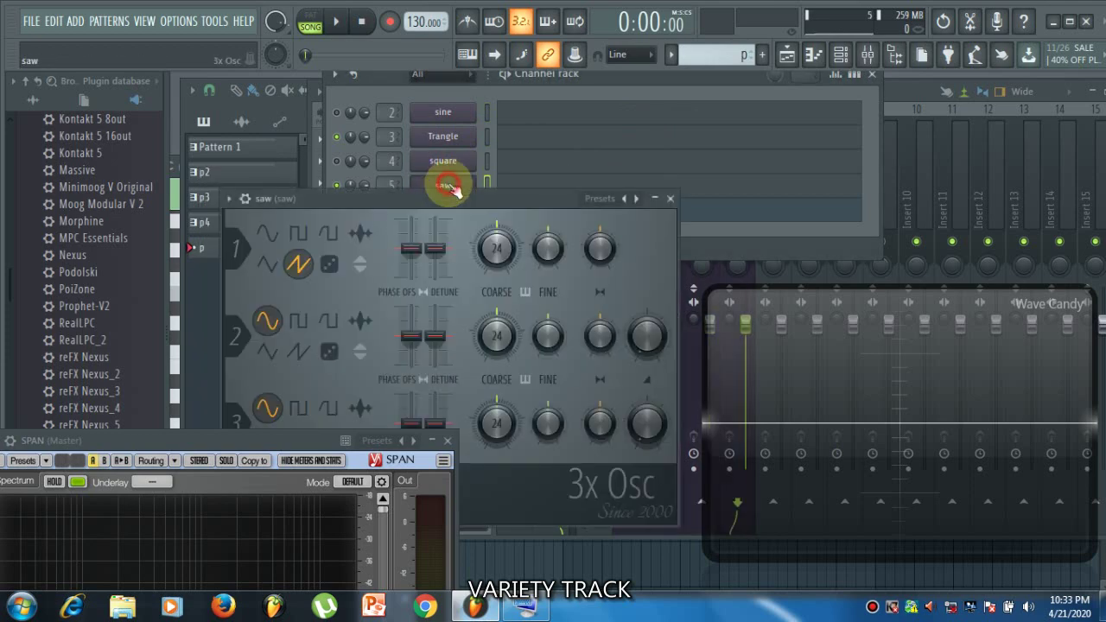
pyautogui.click(670, 200)
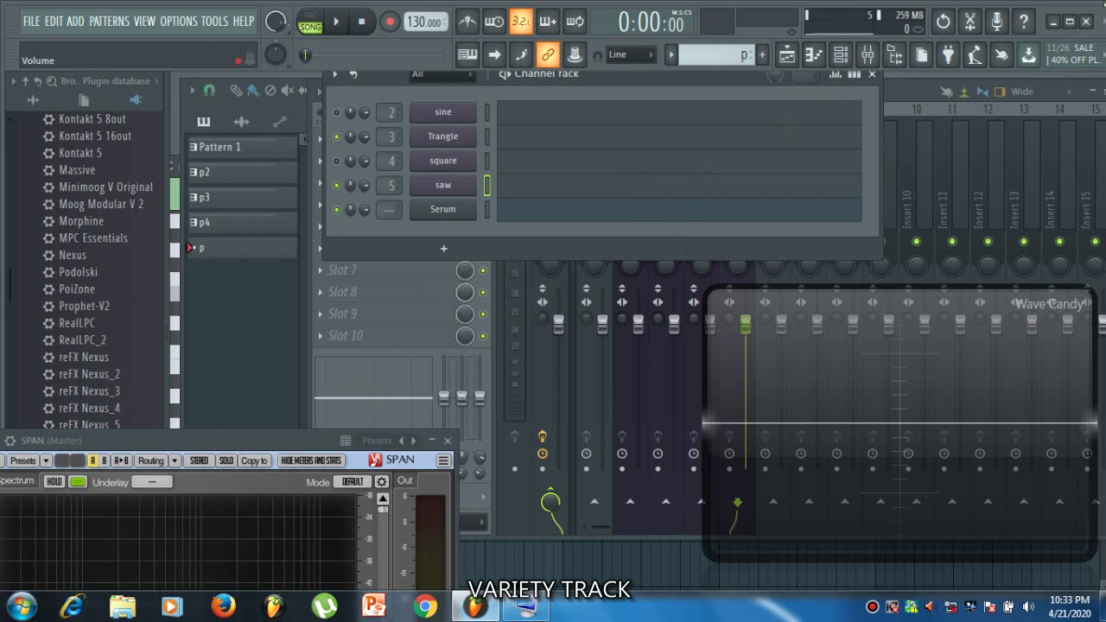
# - Reopen the sine channel's 3x Osc and arrange it with SPAN to examine the sine wave alongside both analyzers
pyautogui.moveTo(190, 442); pyautogui.dragTo(217, 294)
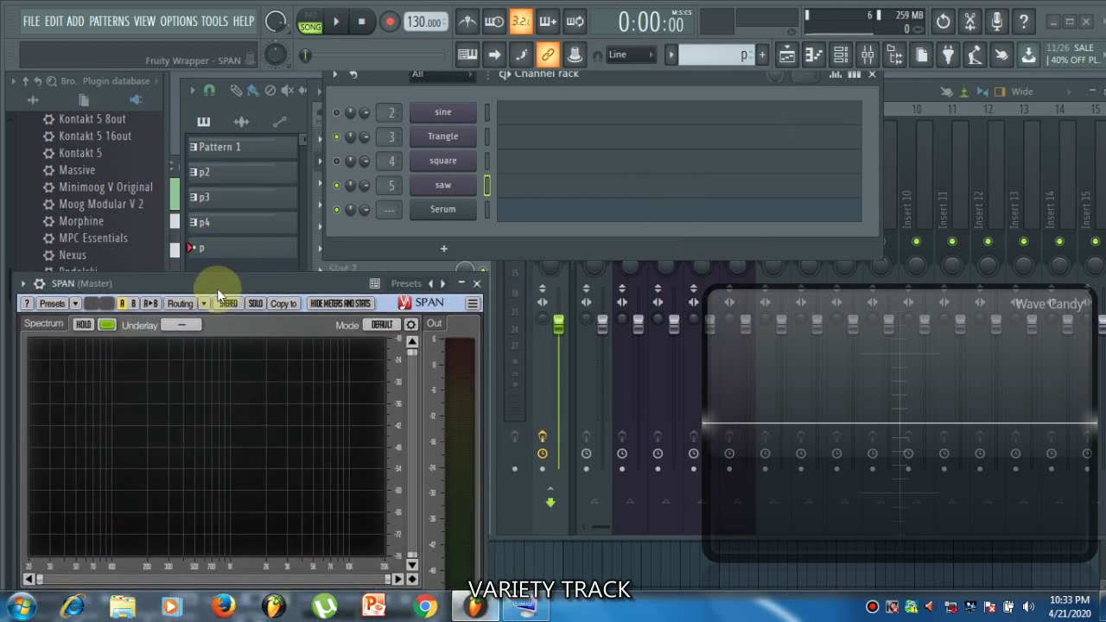
pyautogui.click(443, 115)
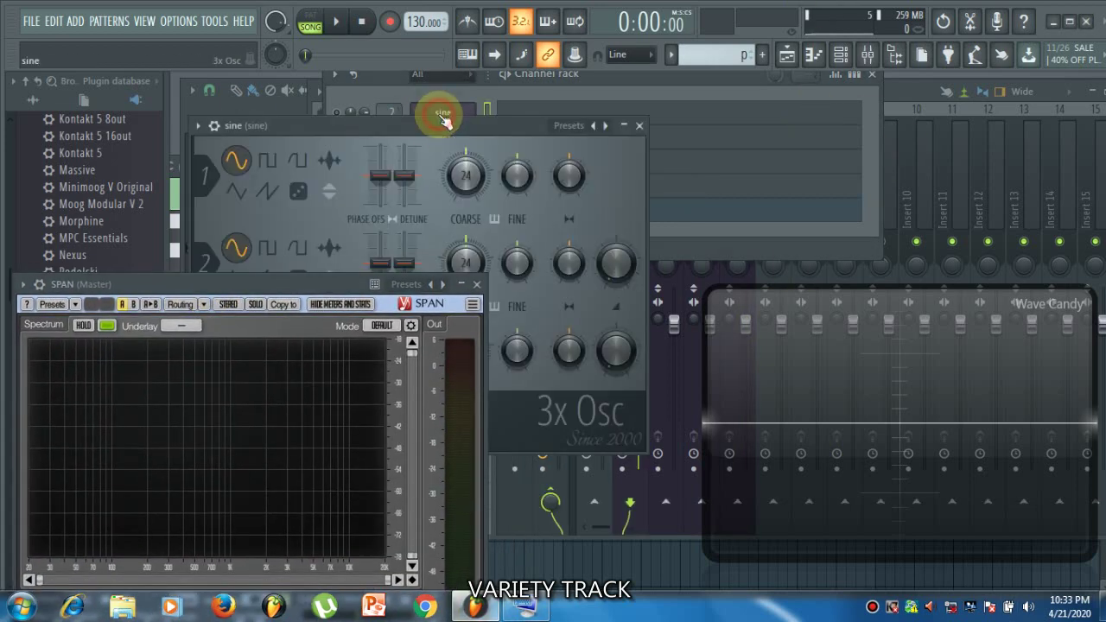
pyautogui.moveTo(407, 141); pyautogui.dragTo(501, 98)
pyautogui.moveTo(268, 286); pyautogui.dragTo(250, 351)
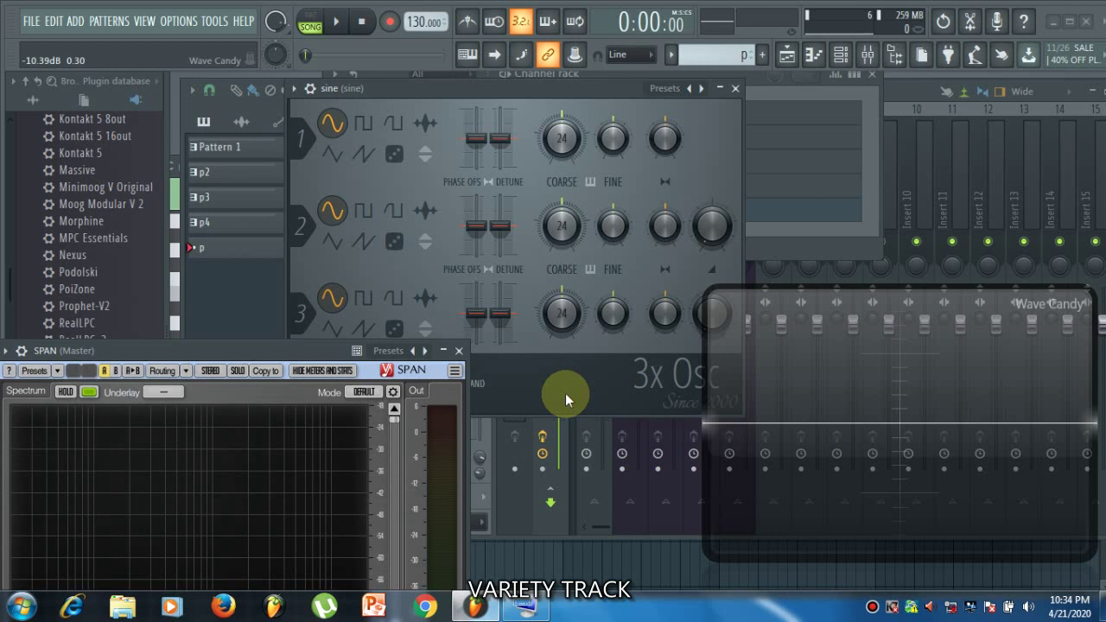
pyautogui.click(736, 89)
# - Open the Trangle channel's 3x Osc and raise SPAN to examine the triangle wave's full spectrum next to its waveform
pyautogui.click(439, 137)
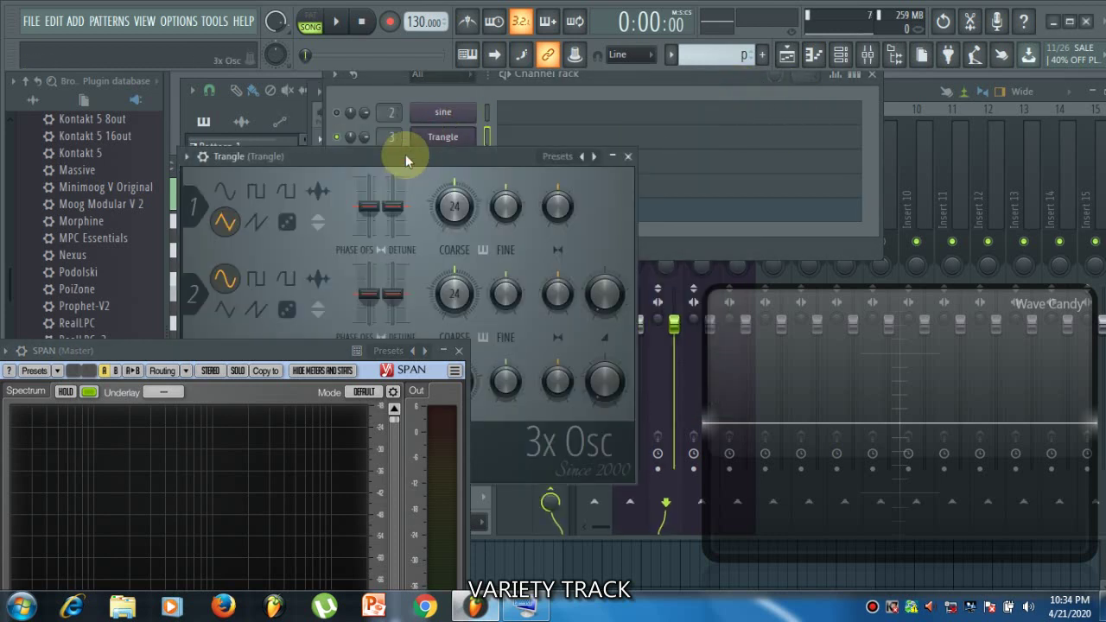
pyautogui.moveTo(405, 161); pyautogui.dragTo(509, 85)
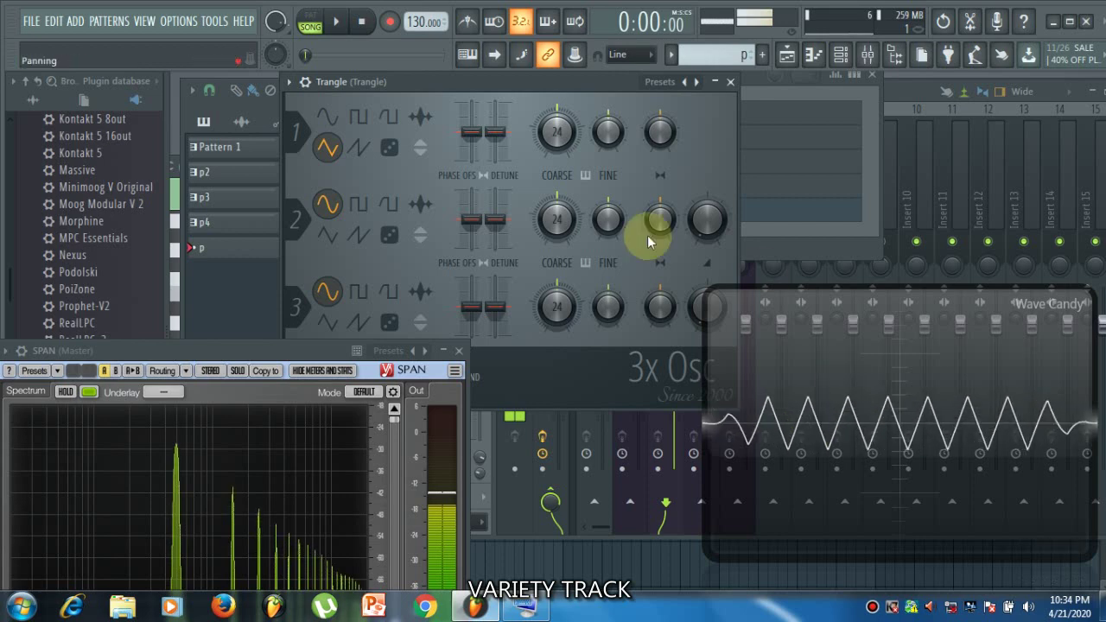
pyautogui.moveTo(162, 352); pyautogui.dragTo(192, 236)
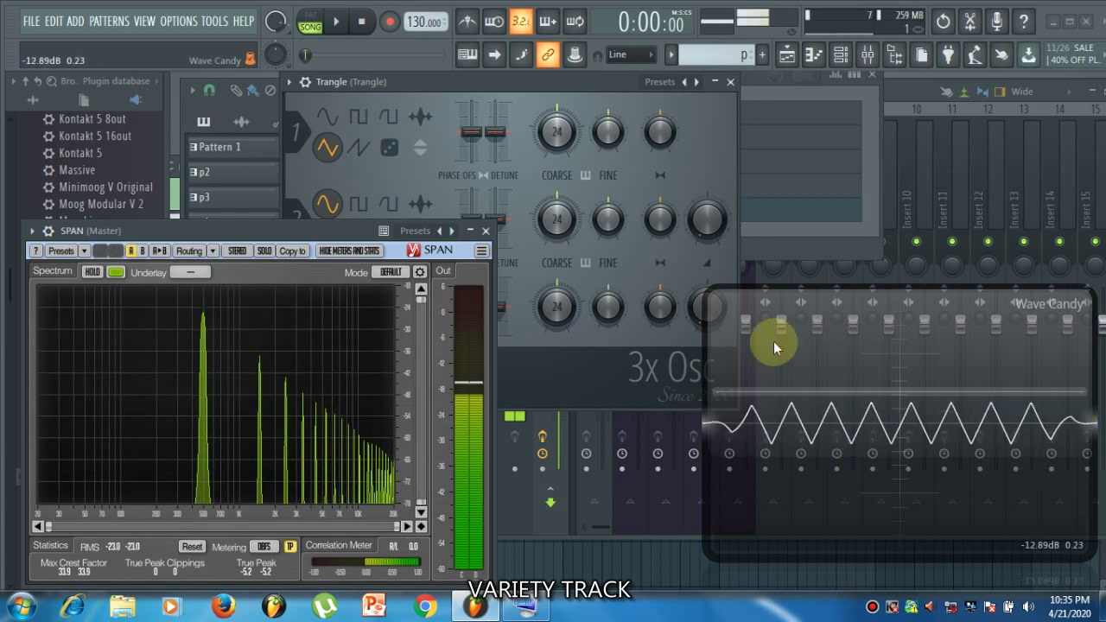
# - Open the square channel's 3x Osc in place of Trangle's and arrange SPAN to examine the square wave's shape and spectrum
pyautogui.click(731, 82)
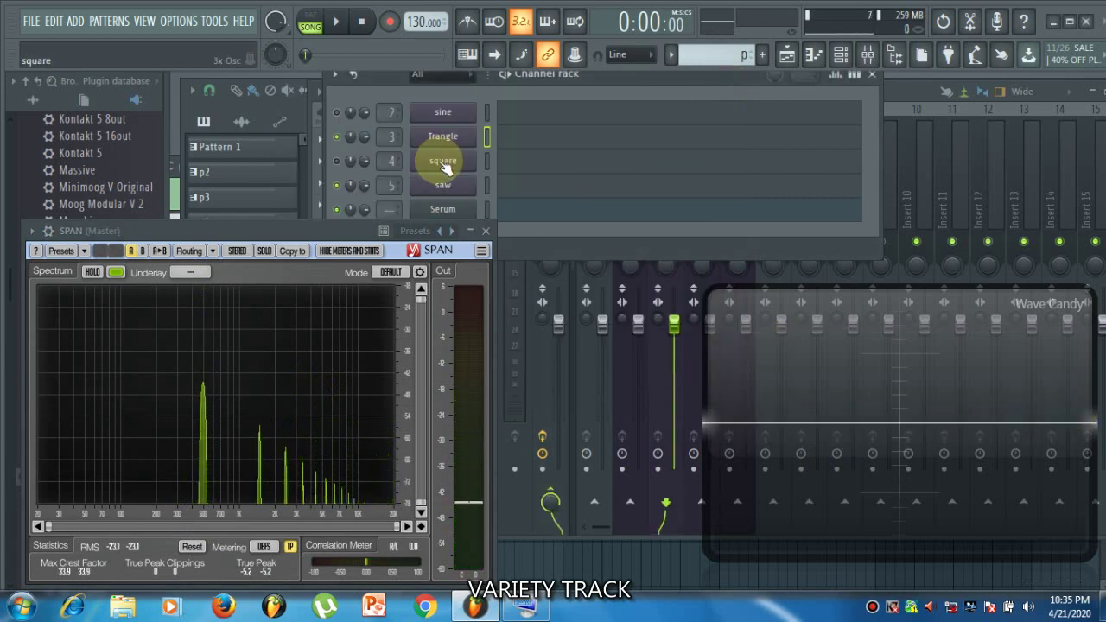
pyautogui.click(441, 163)
pyautogui.moveTo(427, 177); pyautogui.dragTo(489, 77)
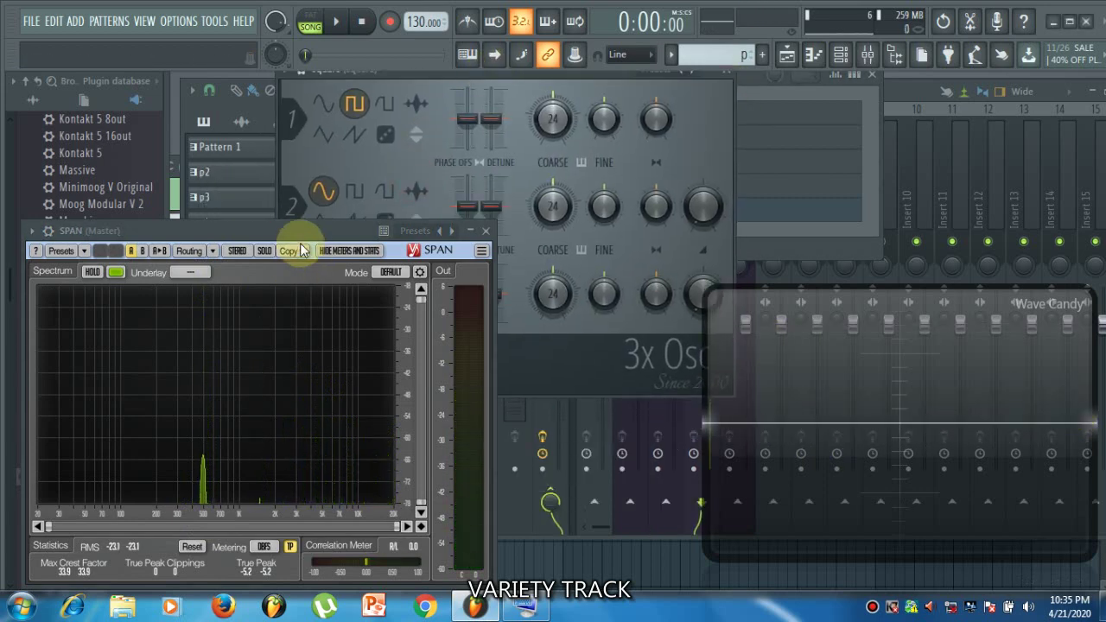
pyautogui.moveTo(301, 245); pyautogui.dragTo(287, 293)
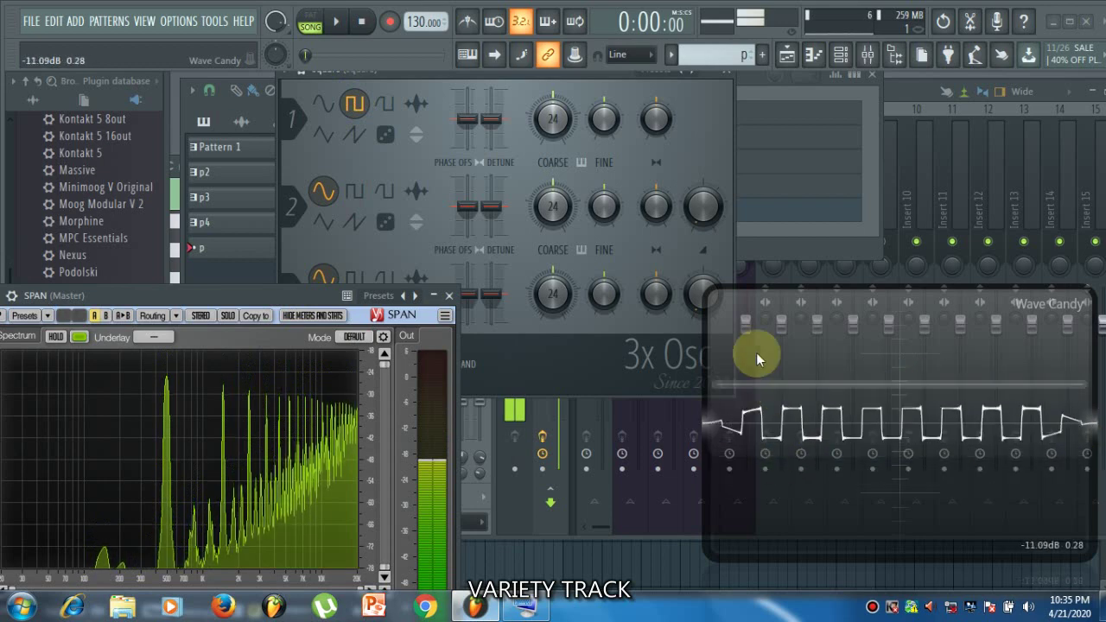
pyautogui.moveTo(275, 292); pyautogui.dragTo(427, 229)
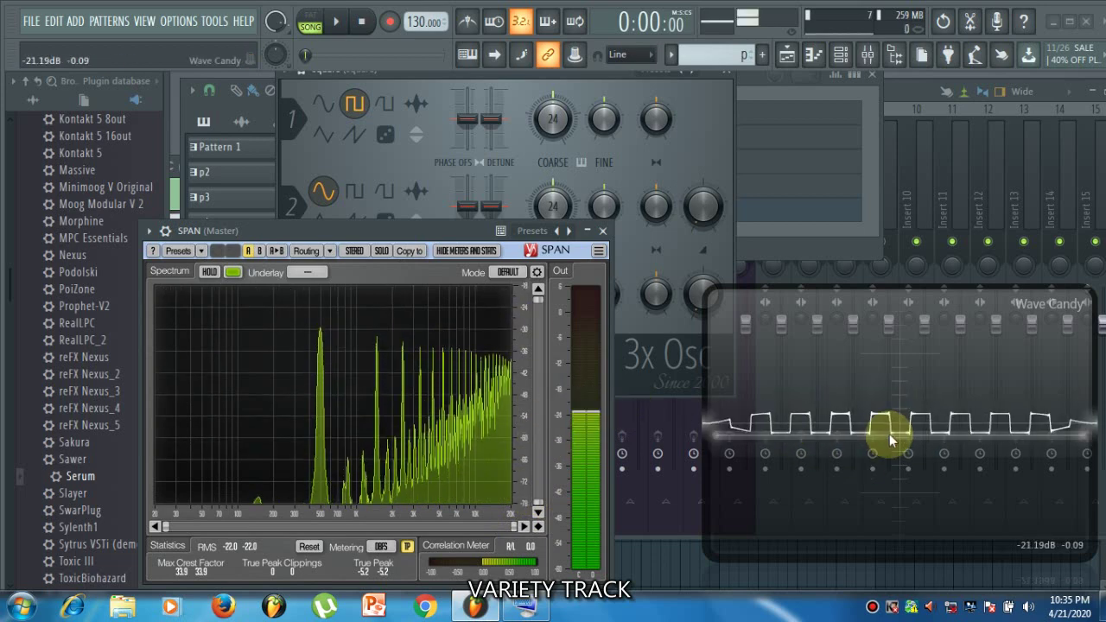
pyautogui.click(737, 79)
# - Open the saw channel's 3x Osc and reposition SPAN to examine the saw wave's spectrum next to its Wave Candy shape
pyautogui.moveTo(456, 234); pyautogui.dragTo(434, 306)
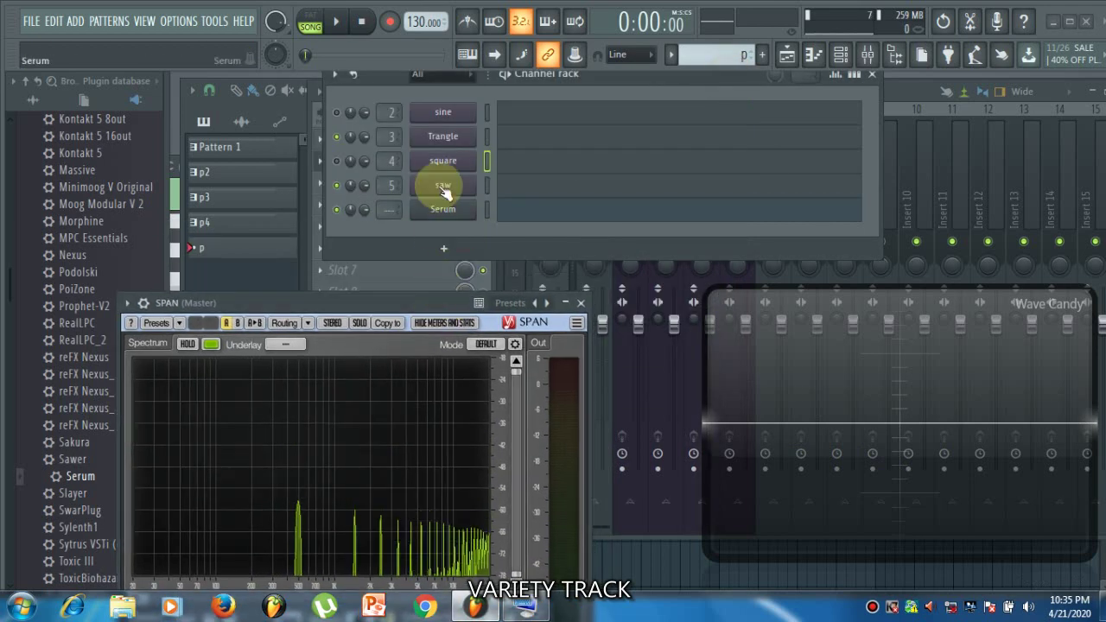
pyautogui.click(440, 188)
pyautogui.moveTo(437, 202); pyautogui.dragTo(480, 84)
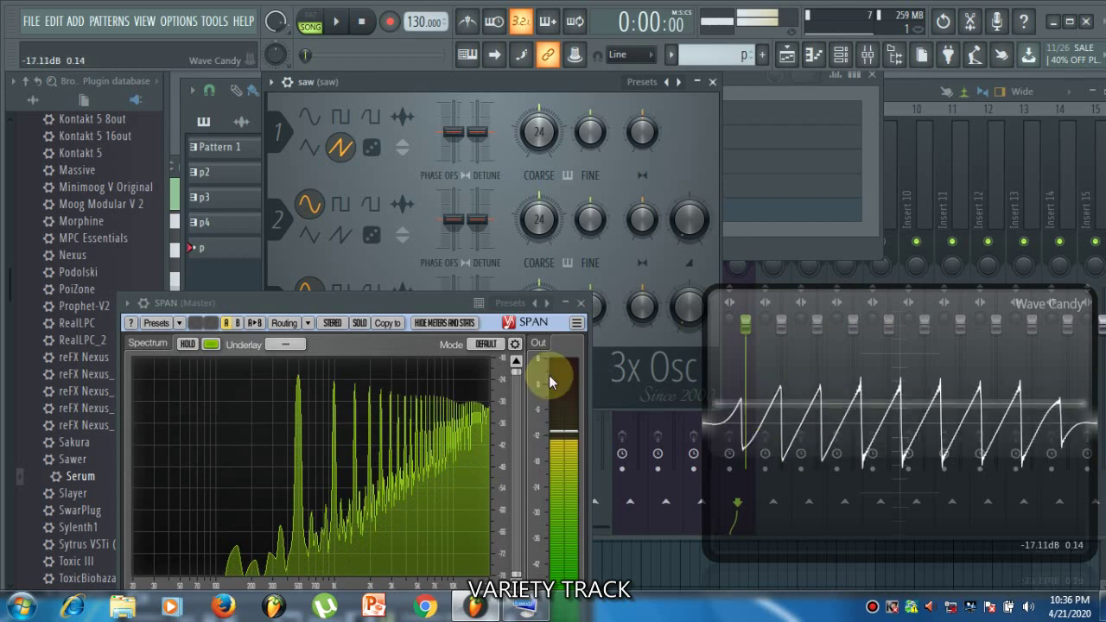
pyautogui.moveTo(433, 300); pyautogui.dragTo(588, 135)
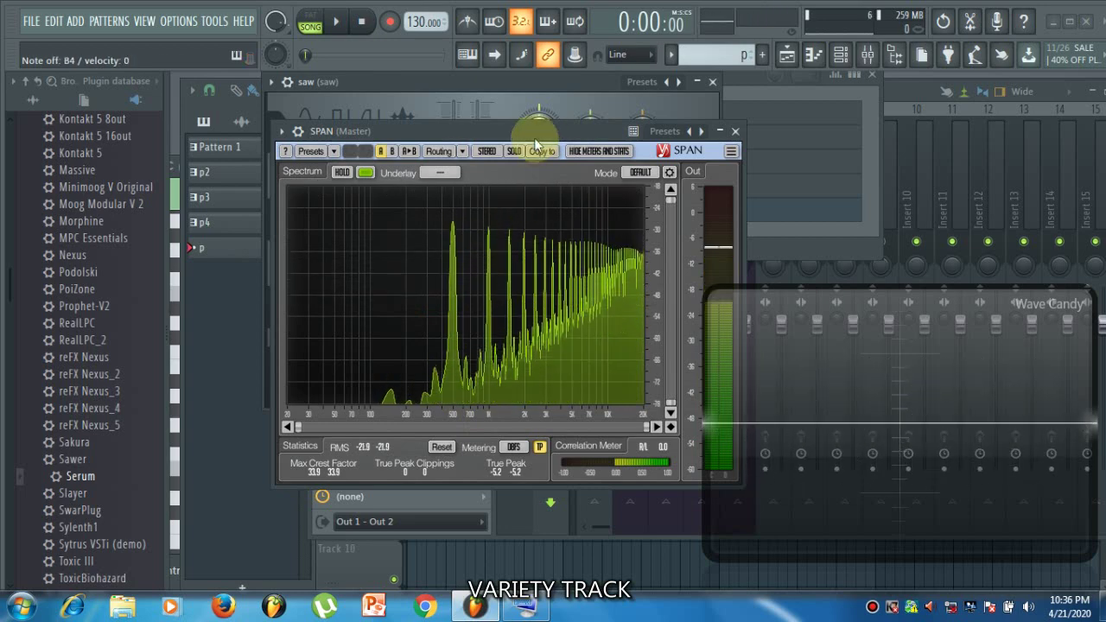
pyautogui.moveTo(534, 137); pyautogui.dragTo(419, 406)
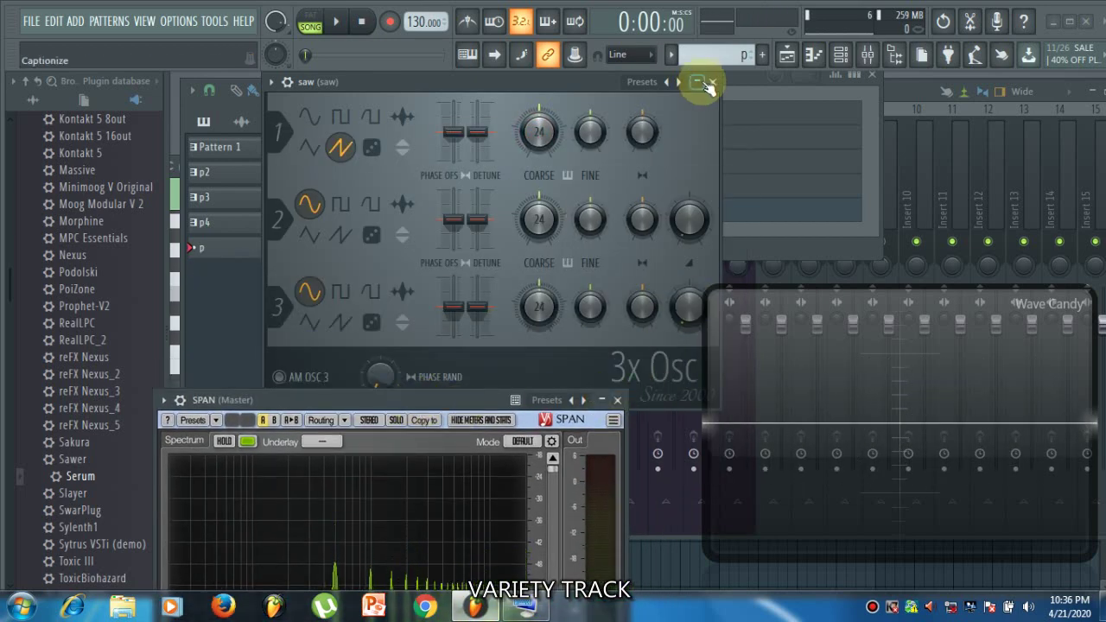
pyautogui.click(713, 82)
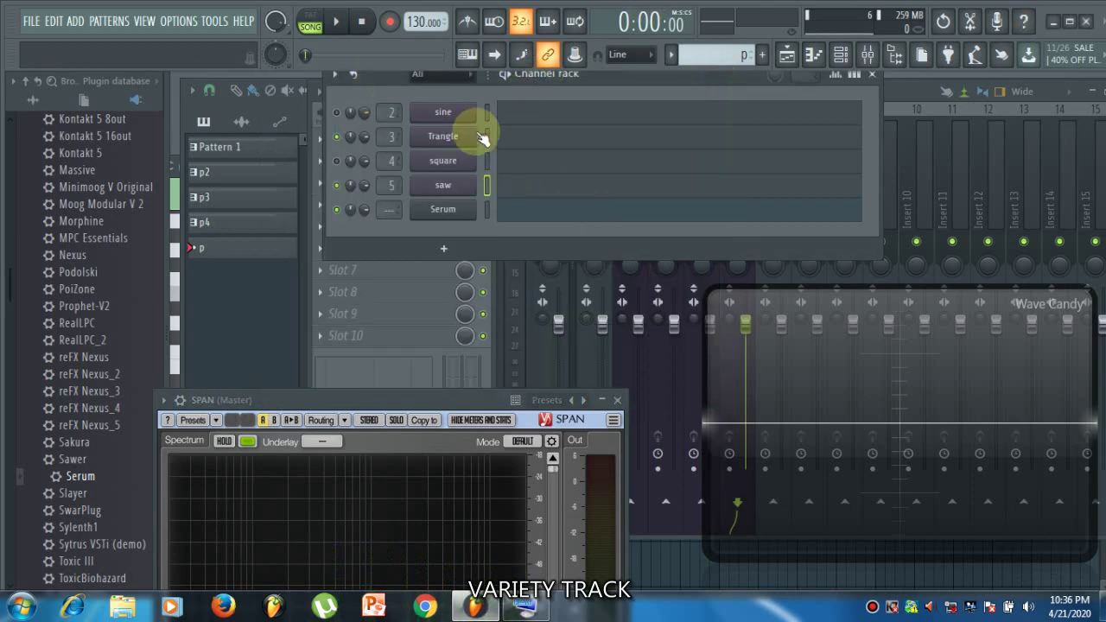
# - Select only the sine channel and bring up the mixer with SPAN moved aside to examine the waveform channels' mixer tracks
pyautogui.click(460, 112)
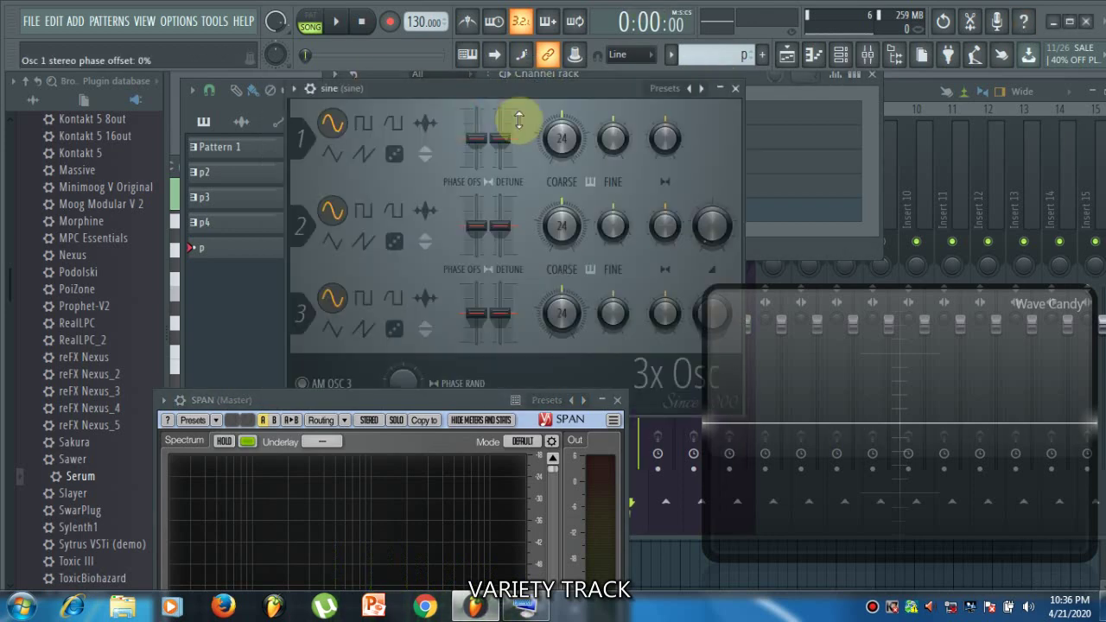
pyautogui.click(721, 89)
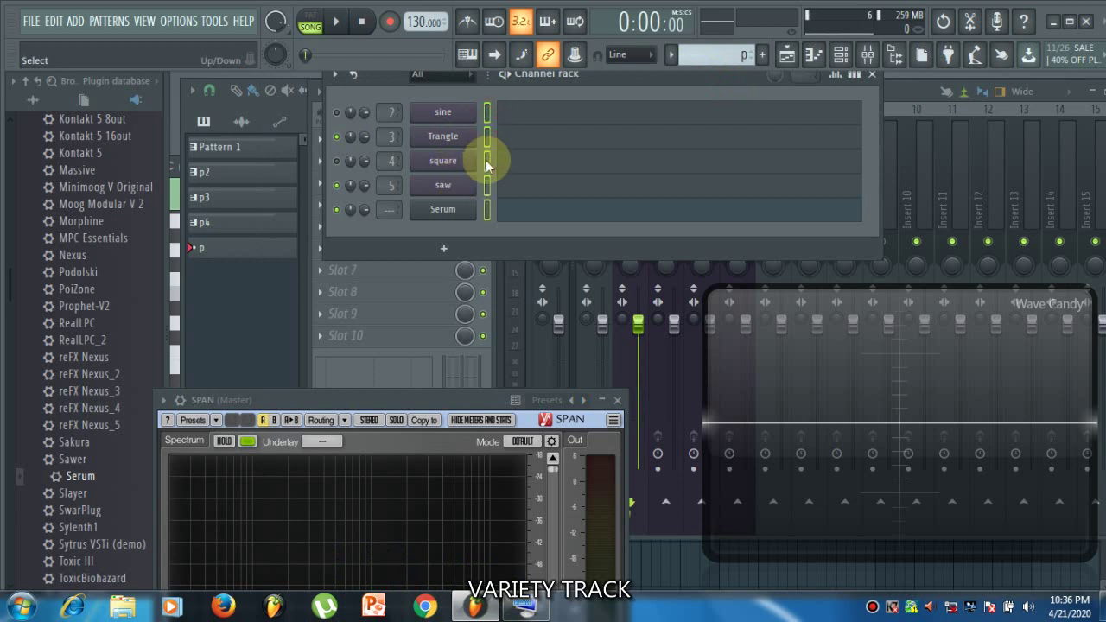
pyautogui.click(486, 113)
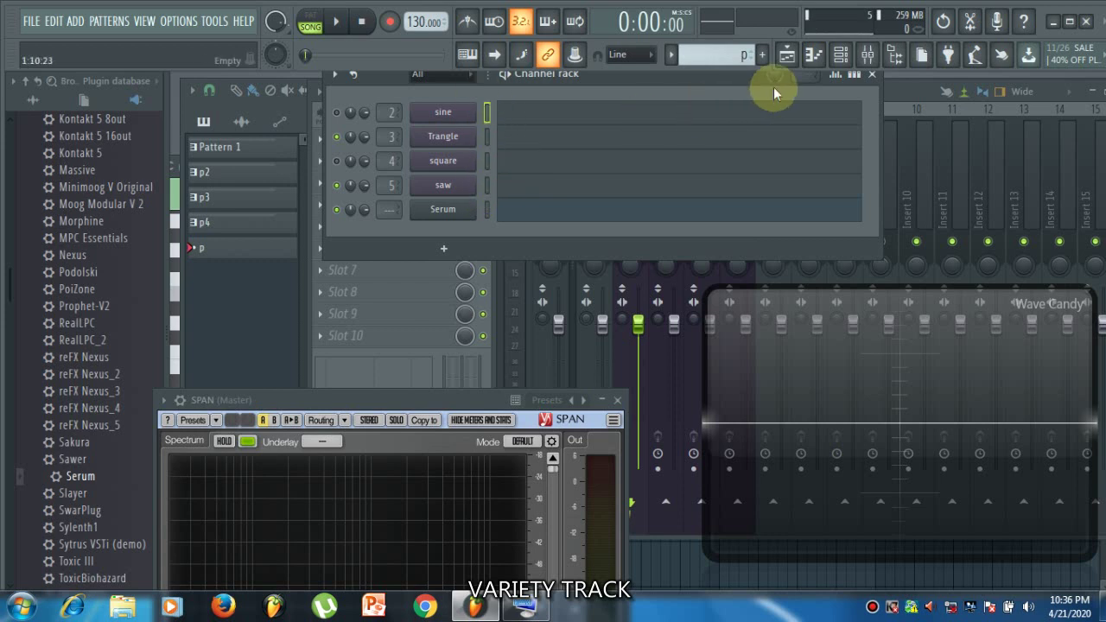
pyautogui.click(869, 54)
pyautogui.click(870, 54)
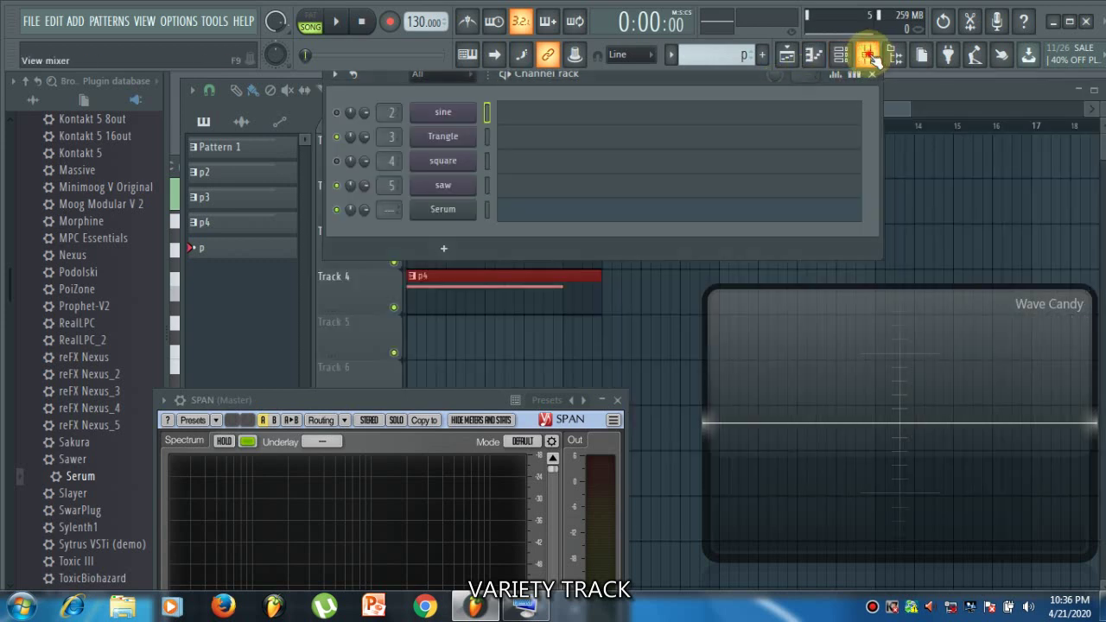
pyautogui.click(870, 55)
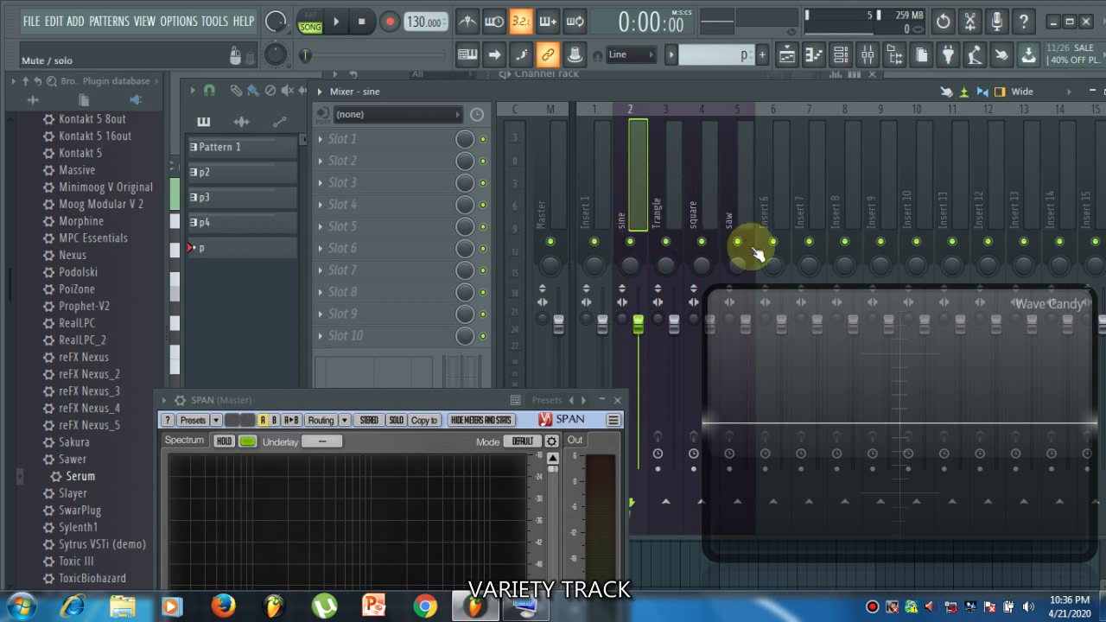
pyautogui.moveTo(411, 399); pyautogui.dragTo(353, 347)
pyautogui.click(631, 173)
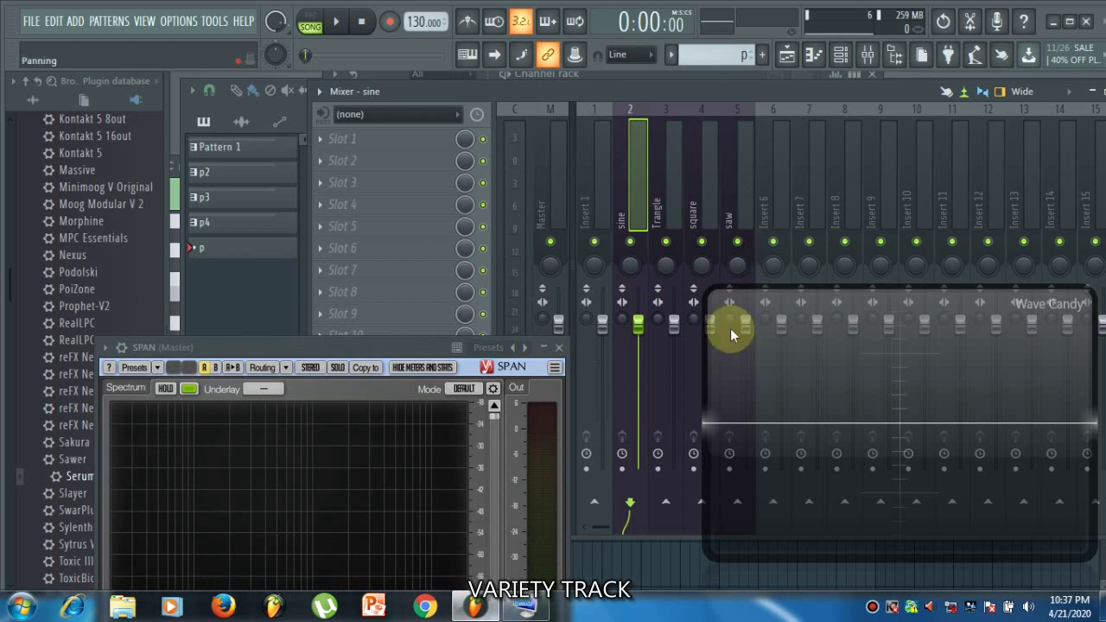
# - Review the oscillator waveforms selected in the sine and Trangle channels' 3x Osc settings from the channel rack
pyautogui.click(840, 55)
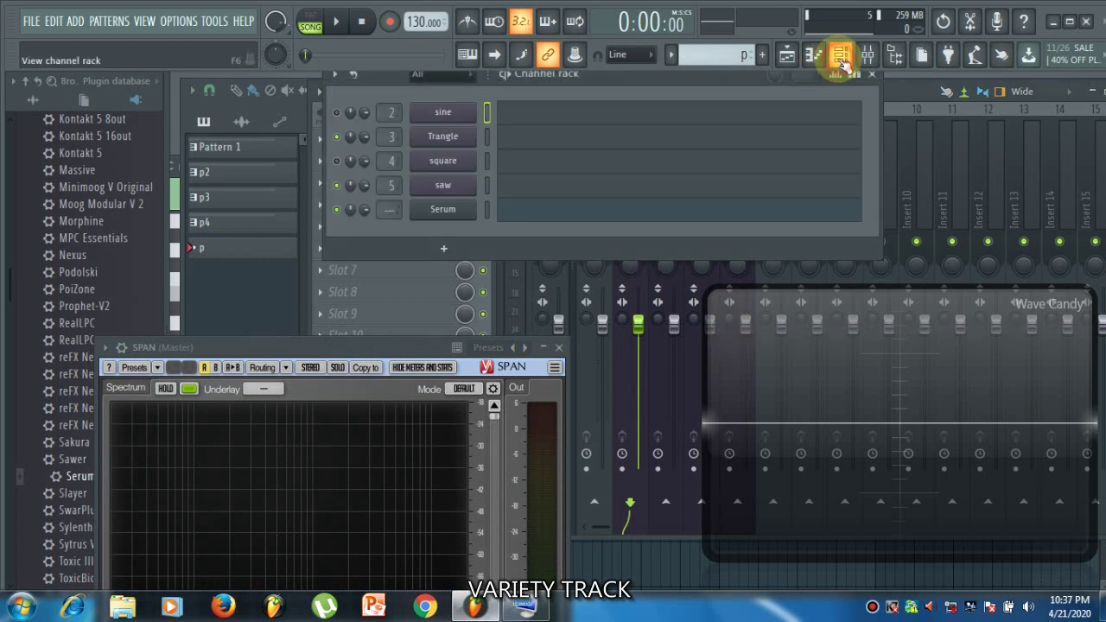
pyautogui.click(458, 111)
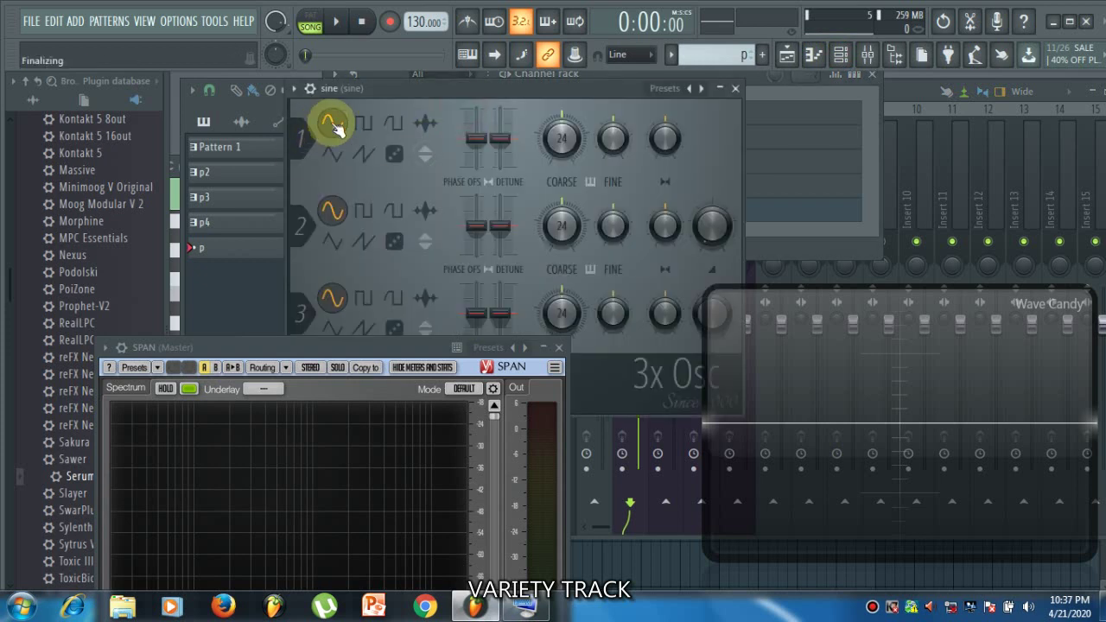
pyautogui.click(736, 88)
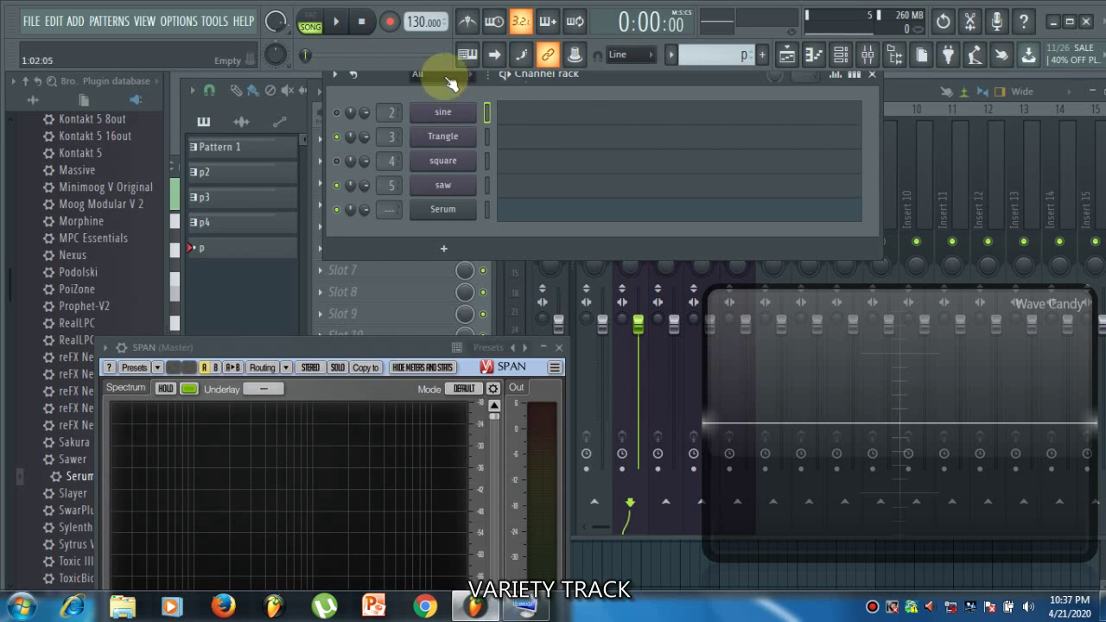
pyautogui.click(441, 140)
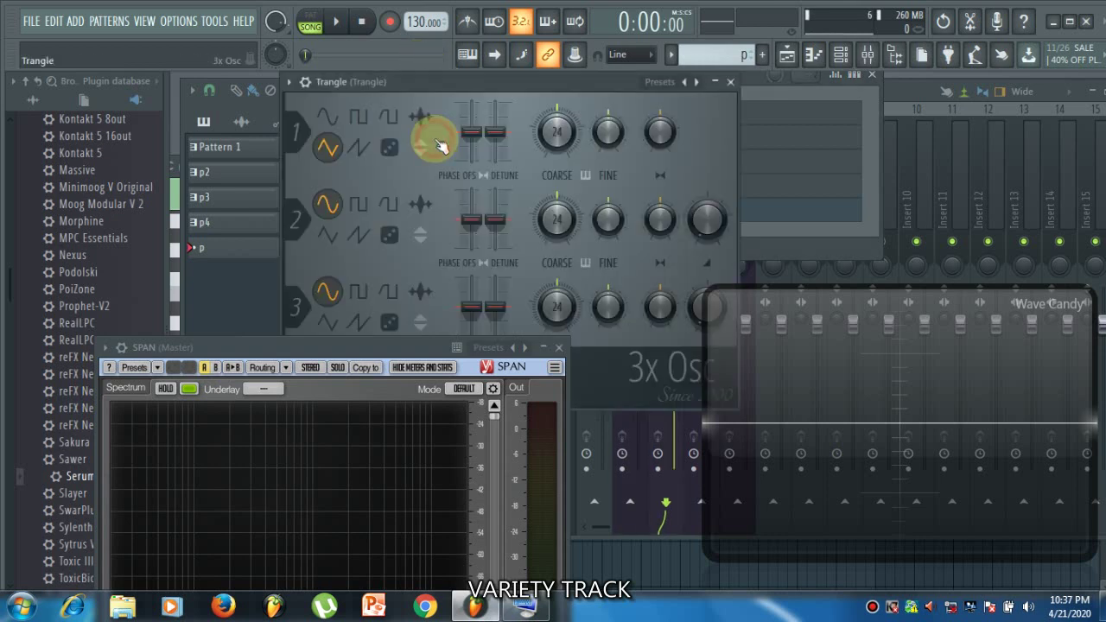
pyautogui.click(735, 81)
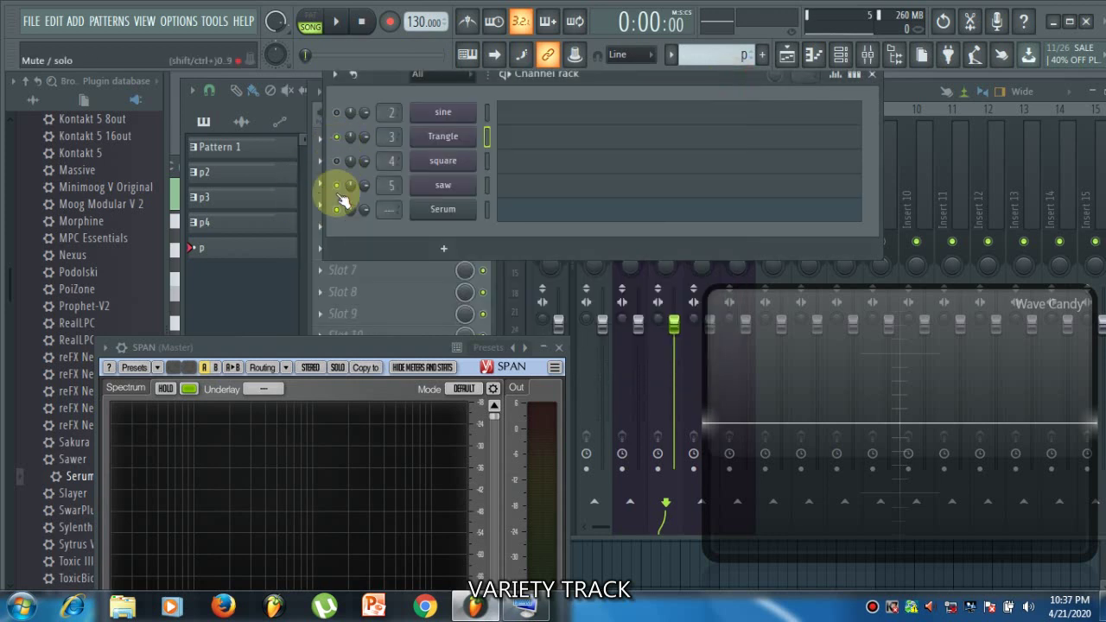
# - Show the playlist and play the arrangement from the start to examine the combined waveform in Wave Candy and SPAN
pyautogui.click(789, 58)
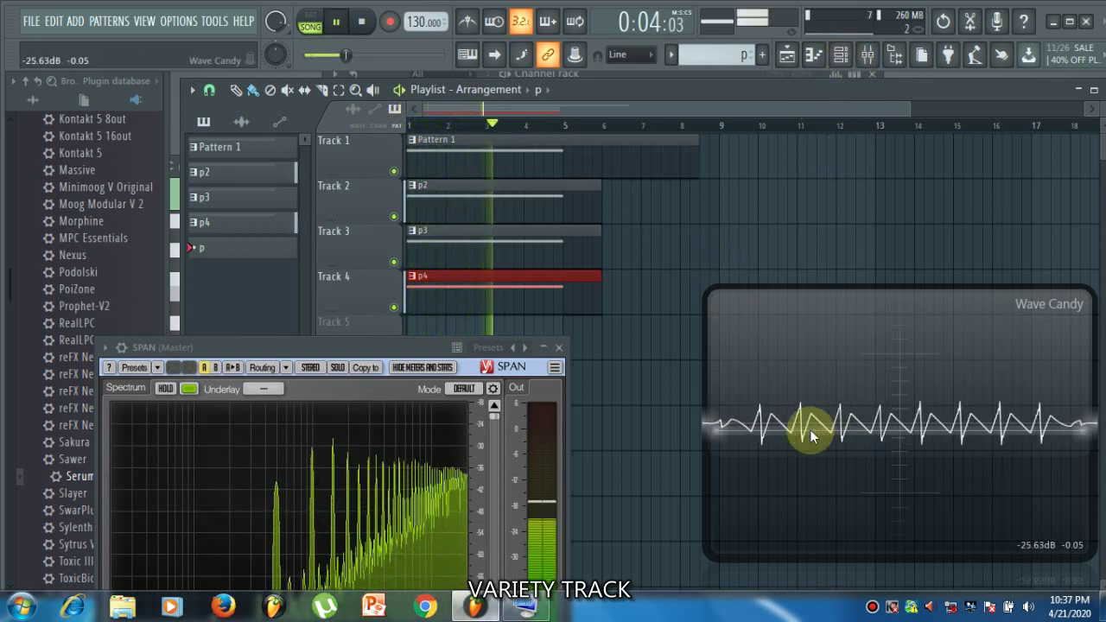
pyautogui.press('space')
pyautogui.press('space')
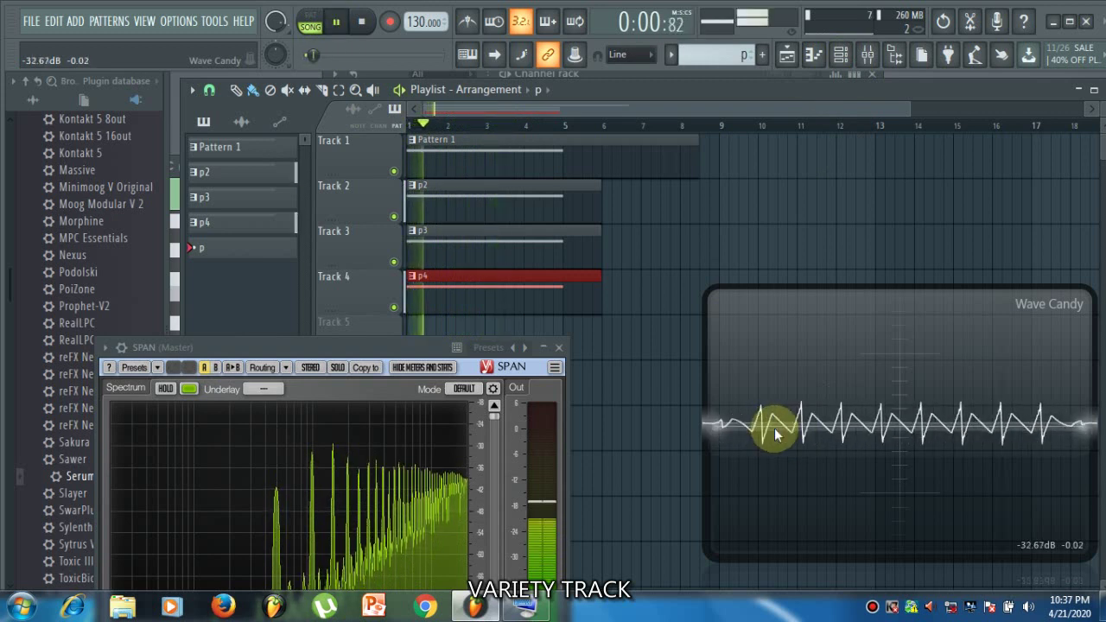
pyautogui.press('space')
# - Mute the Serum channel in the channel rack, keeping the Trangle and saw channels active
pyautogui.click(841, 54)
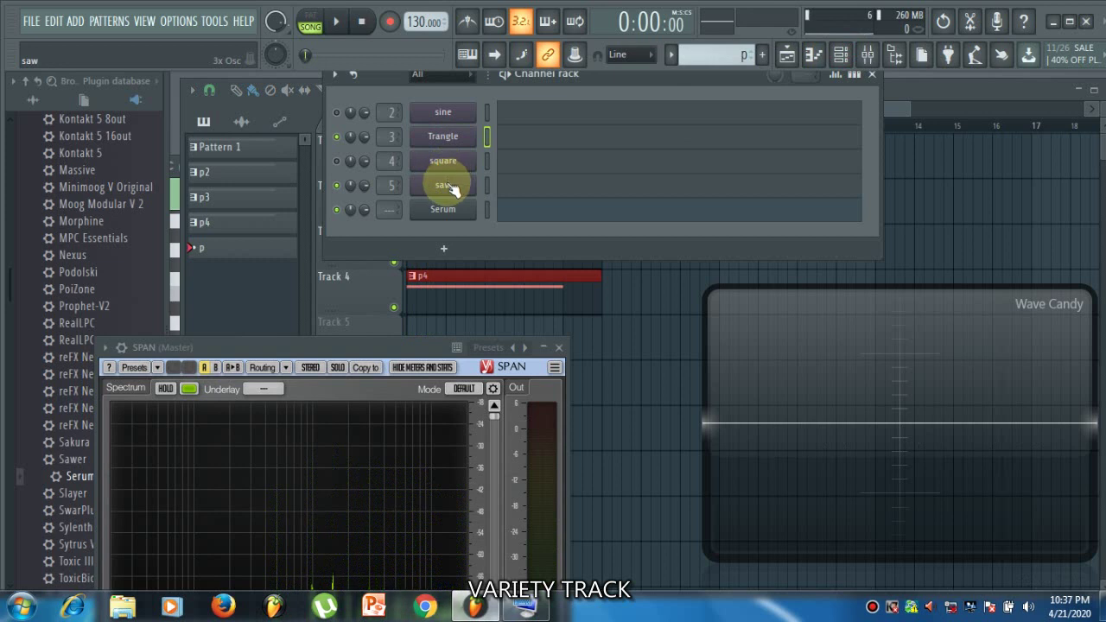
pyautogui.click(338, 137)
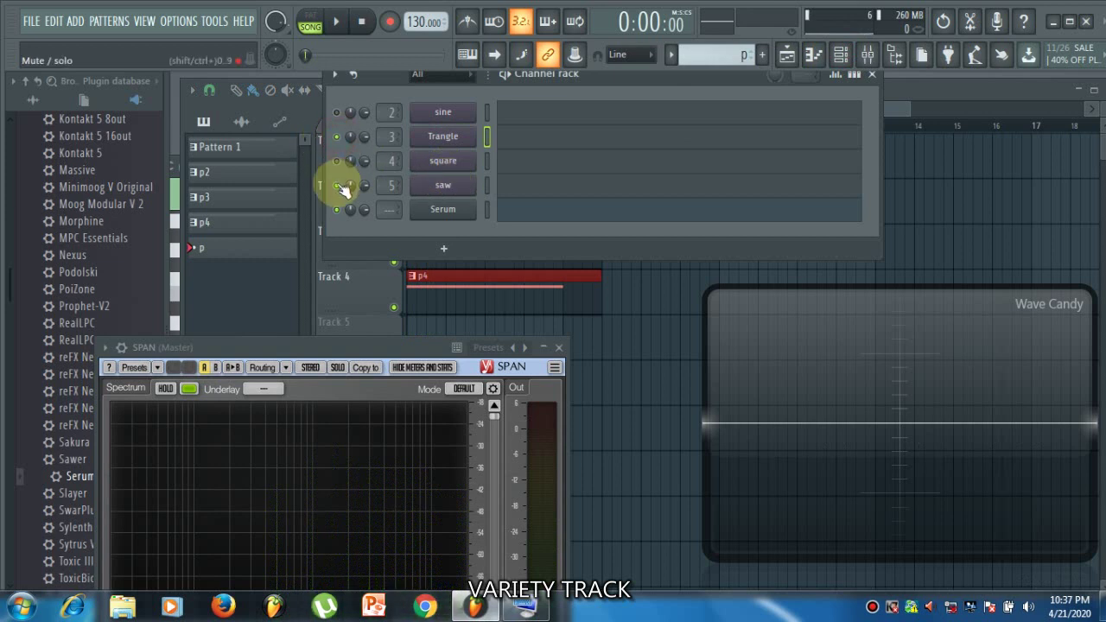
pyautogui.click(337, 209)
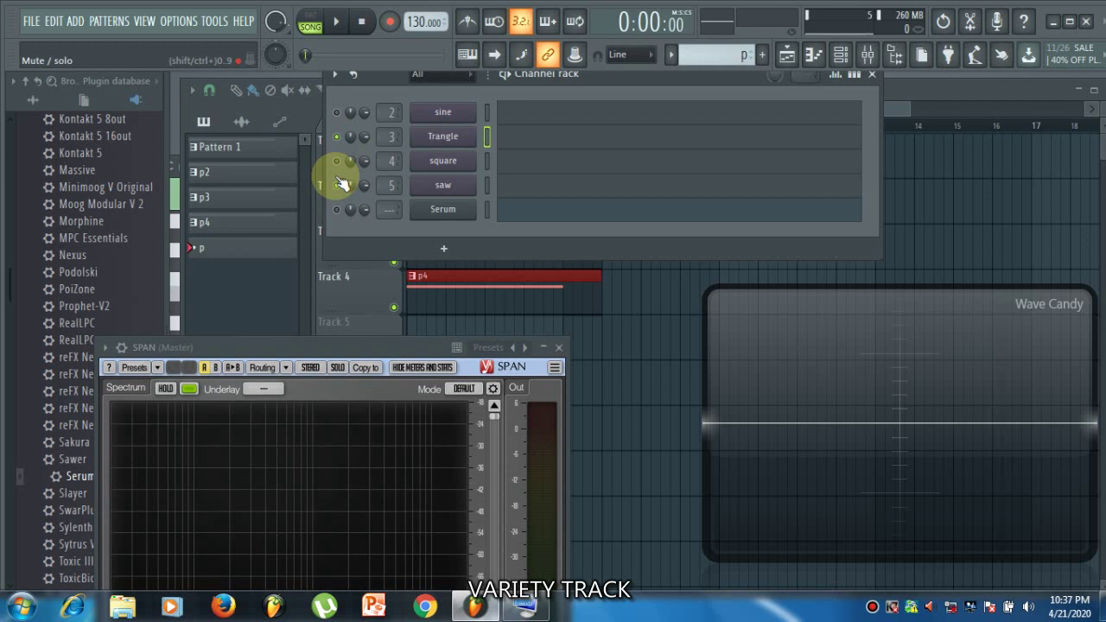
# - Play the song repeatedly while muting and unmuting the Trangle channel to compare the saw alone with the Trangle and saw combination
pyautogui.press('space')
pyautogui.click(339, 137)
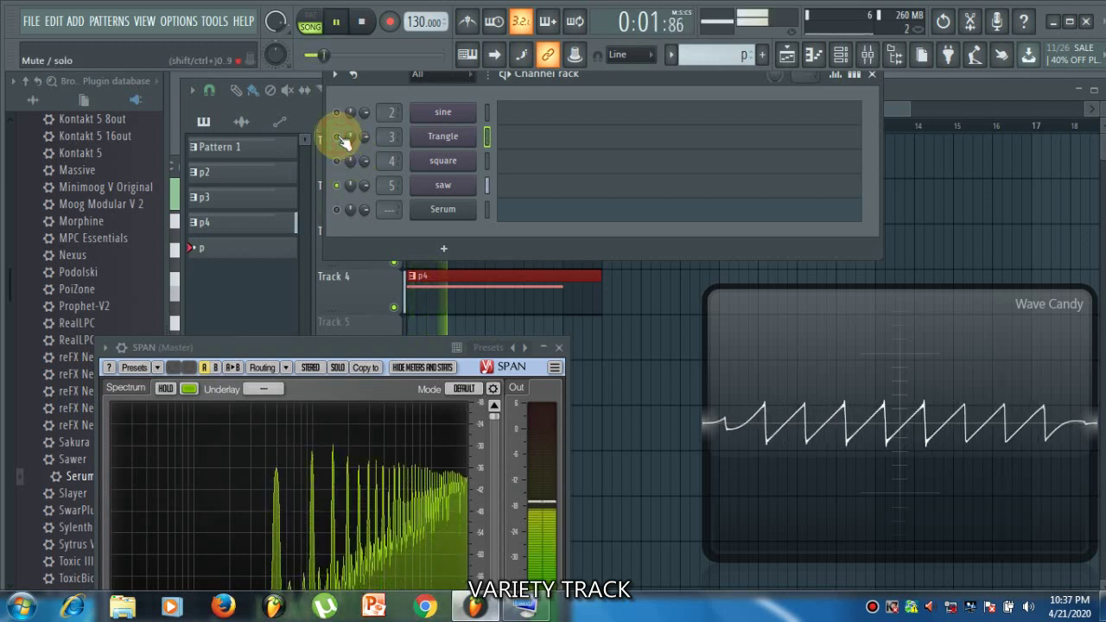
pyautogui.click(337, 136)
pyautogui.press('space')
pyautogui.press('space')
pyautogui.click(337, 137)
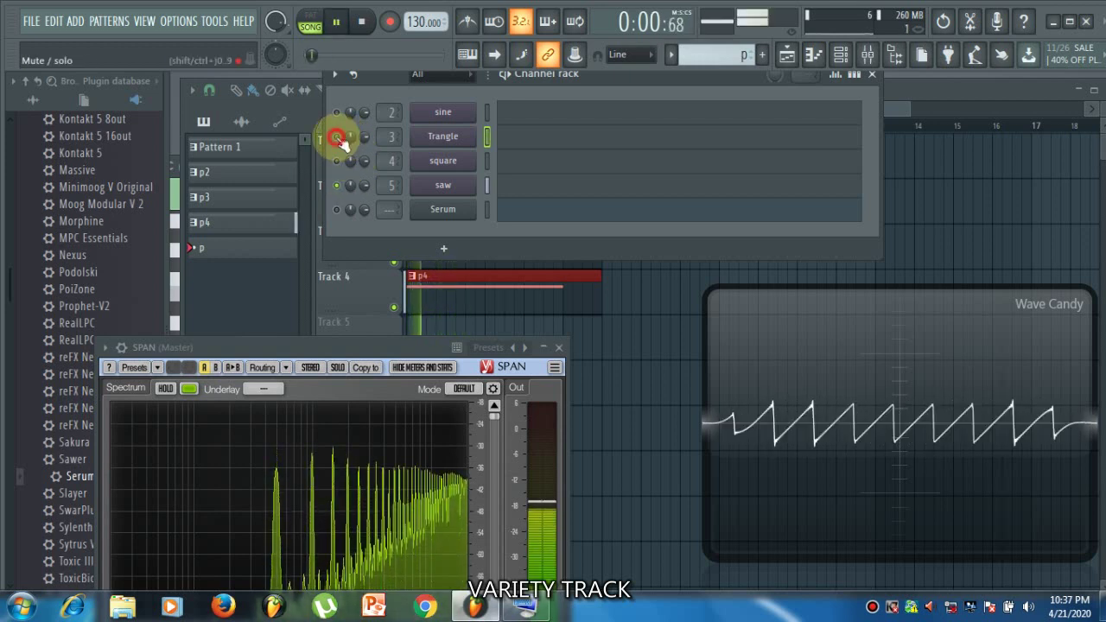
pyautogui.press('space')
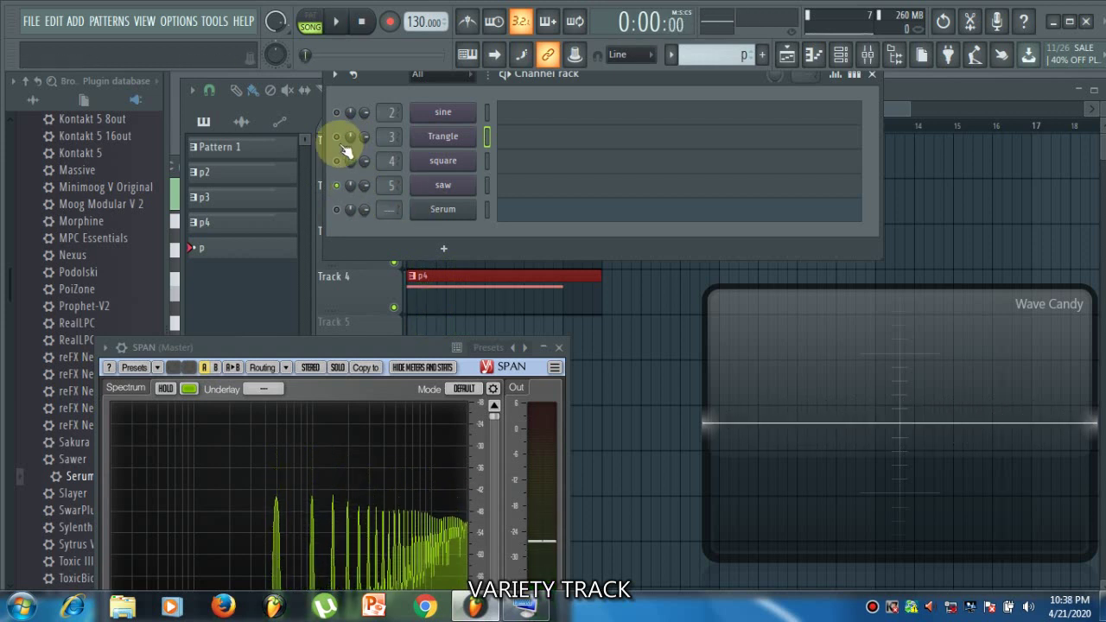
pyautogui.click(337, 136)
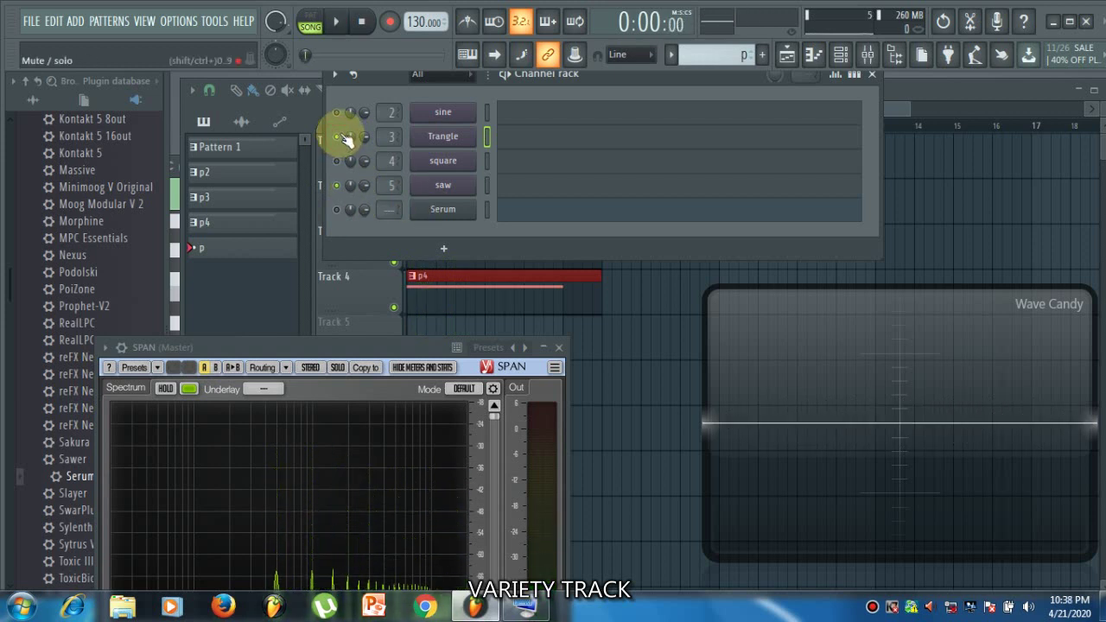
pyautogui.press('space')
pyautogui.click(340, 135)
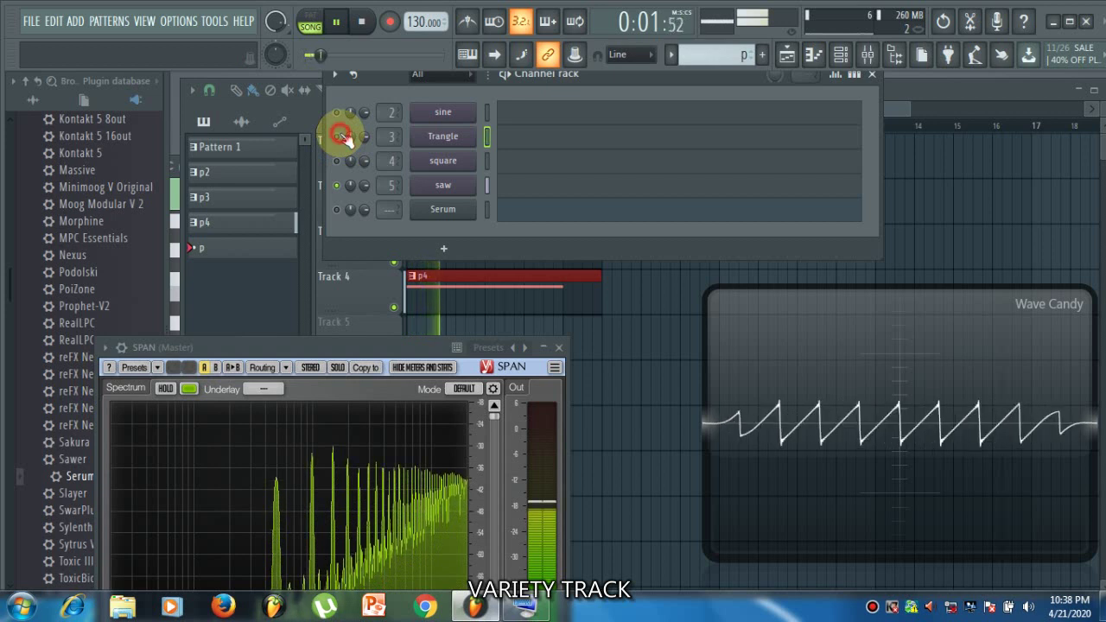
pyautogui.press('space')
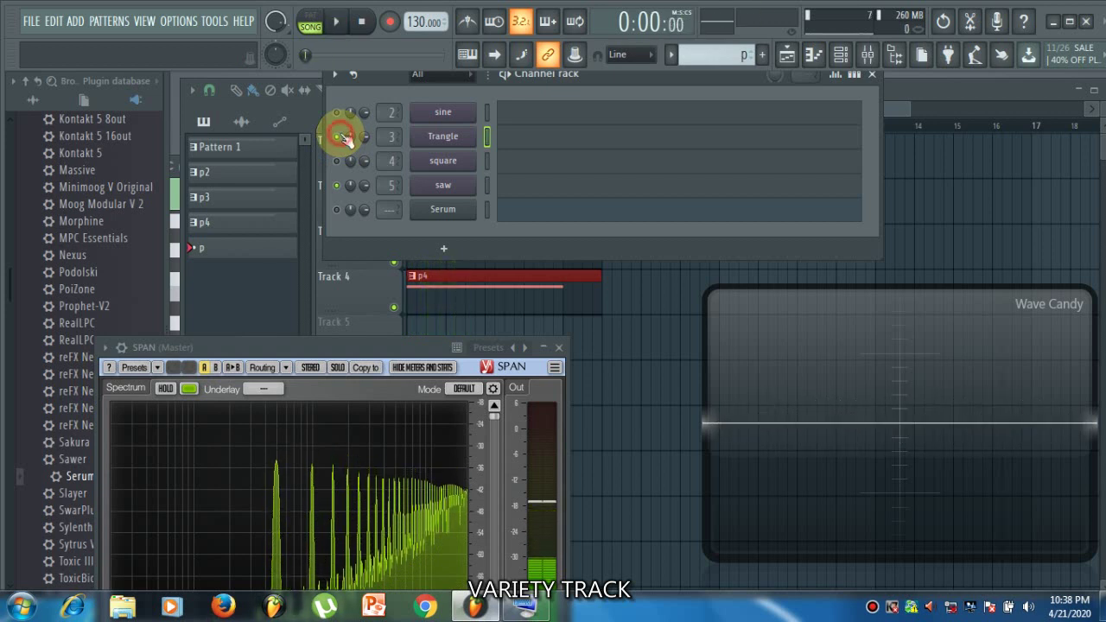
# - Replay the song with the saw channel muted and unmuted to compare the triangle wave alone with the combined waveform
pyautogui.press('space')
pyautogui.press('space')
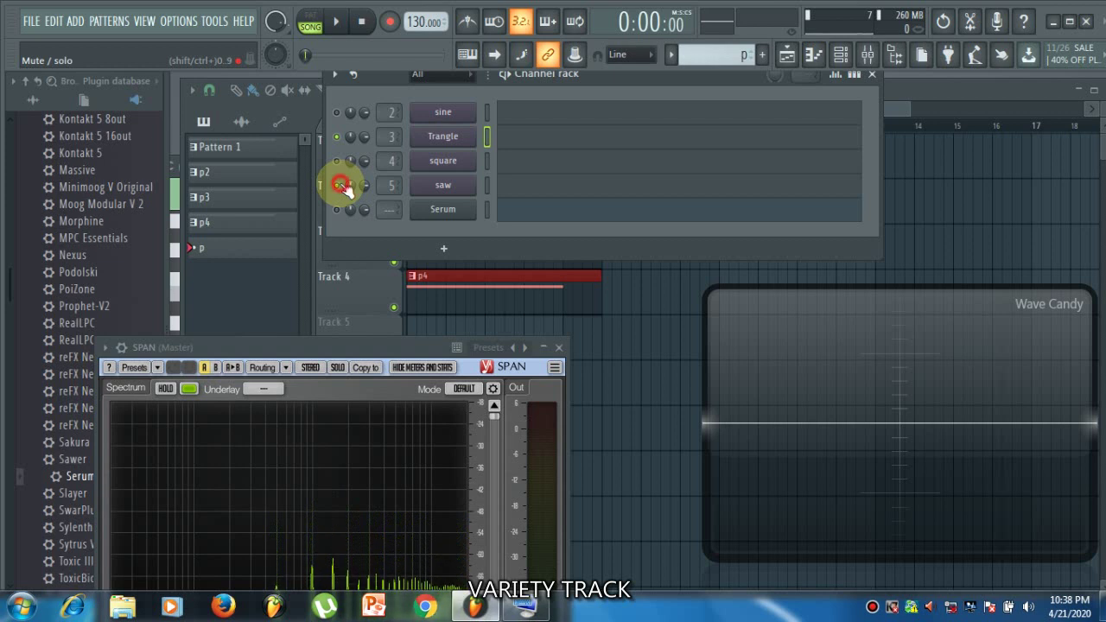
pyautogui.press('space')
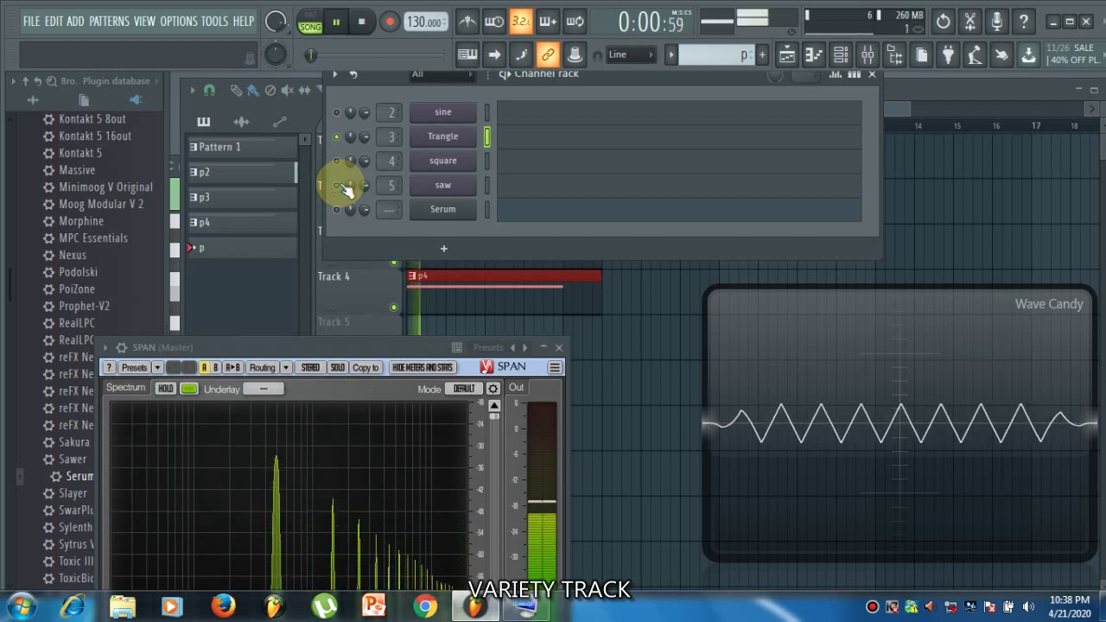
pyautogui.press('space')
pyautogui.press('space')
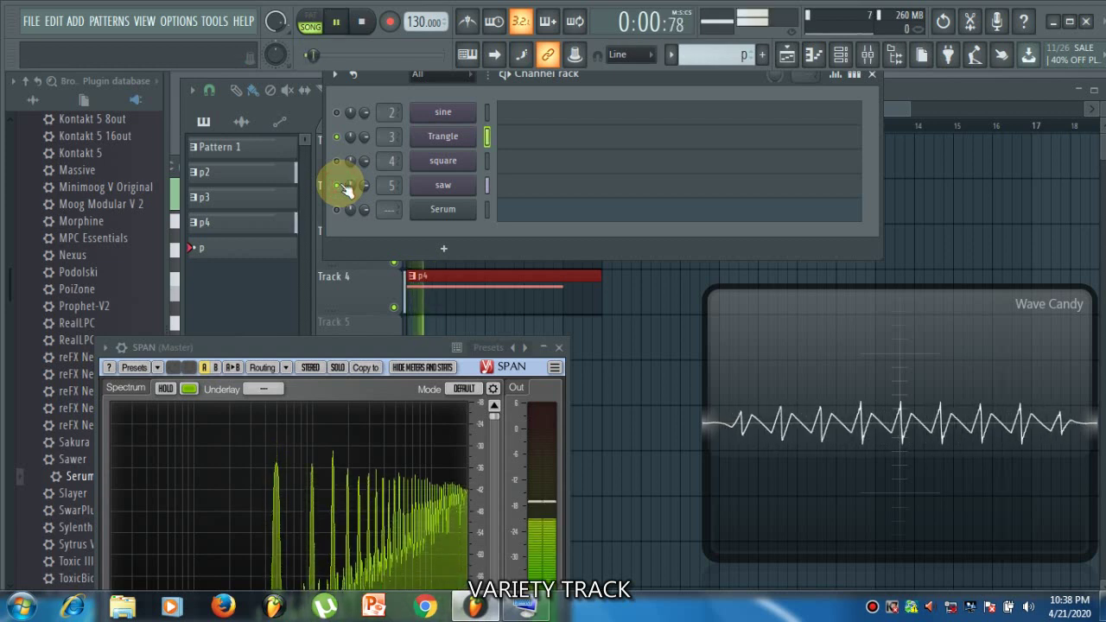
pyautogui.press('space')
pyautogui.press('space')
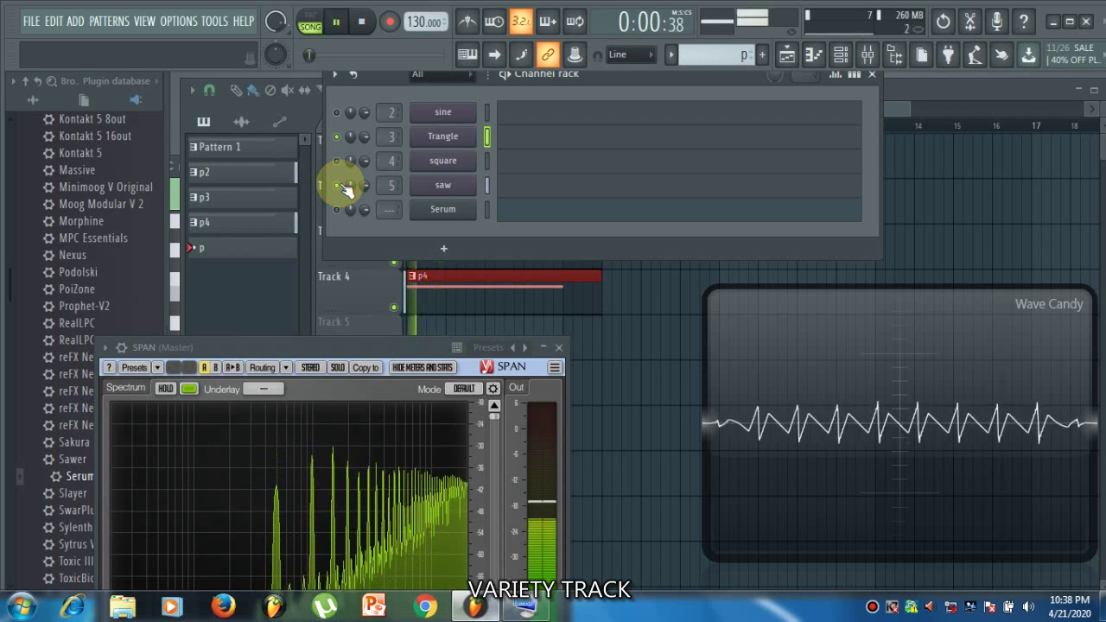
# - Mute the Trangle and saw channels, activate sine and square, and play the song to view their combined waveform
pyautogui.press('space')
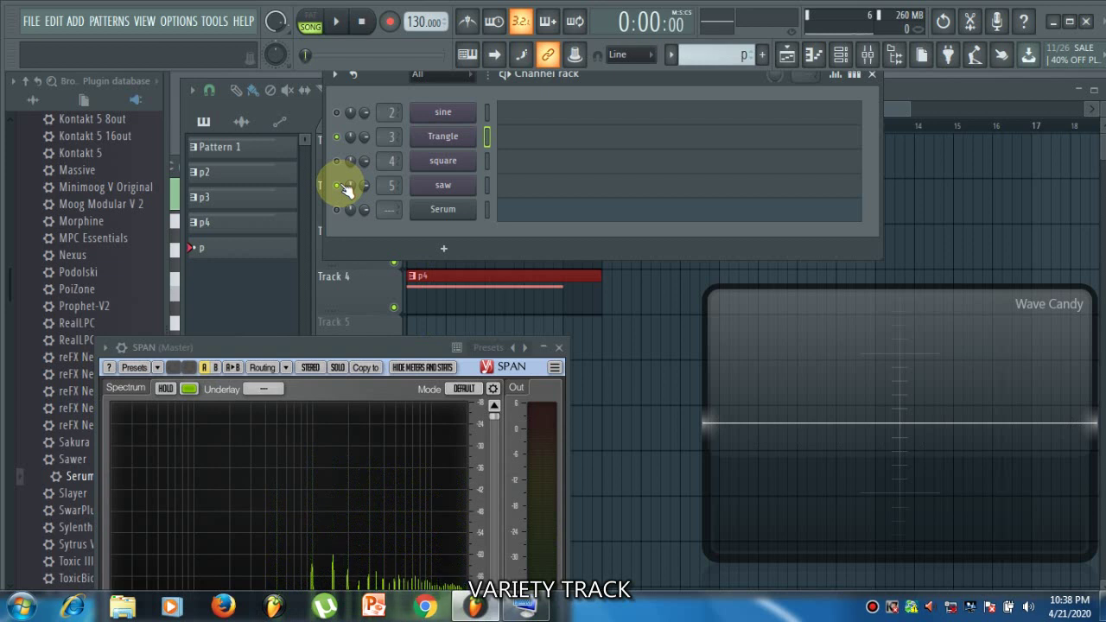
pyautogui.click(336, 137)
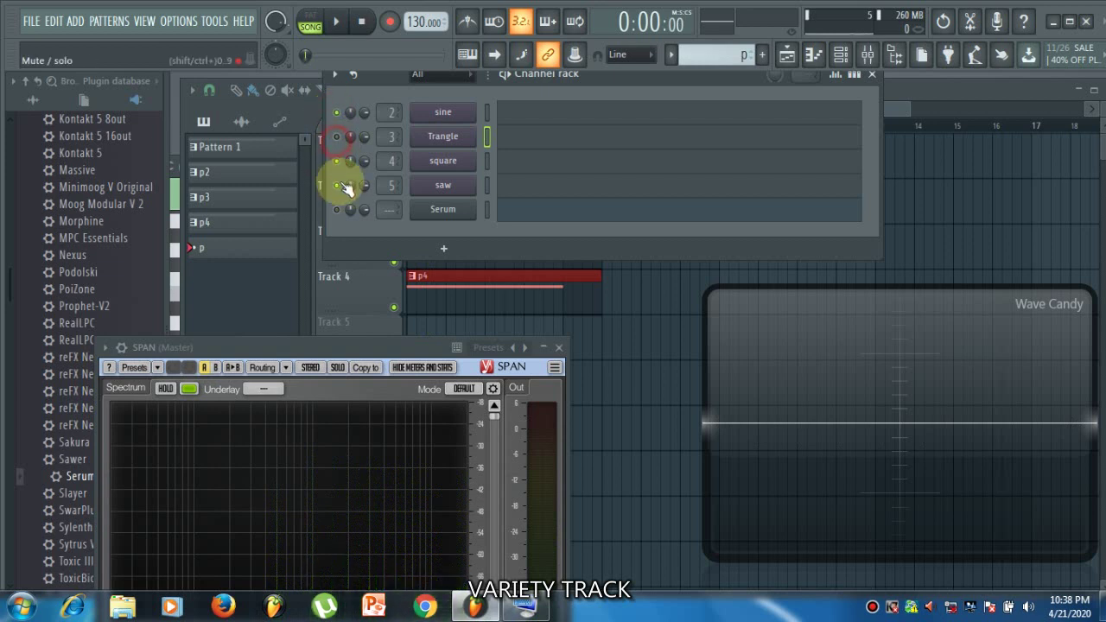
pyautogui.press('space')
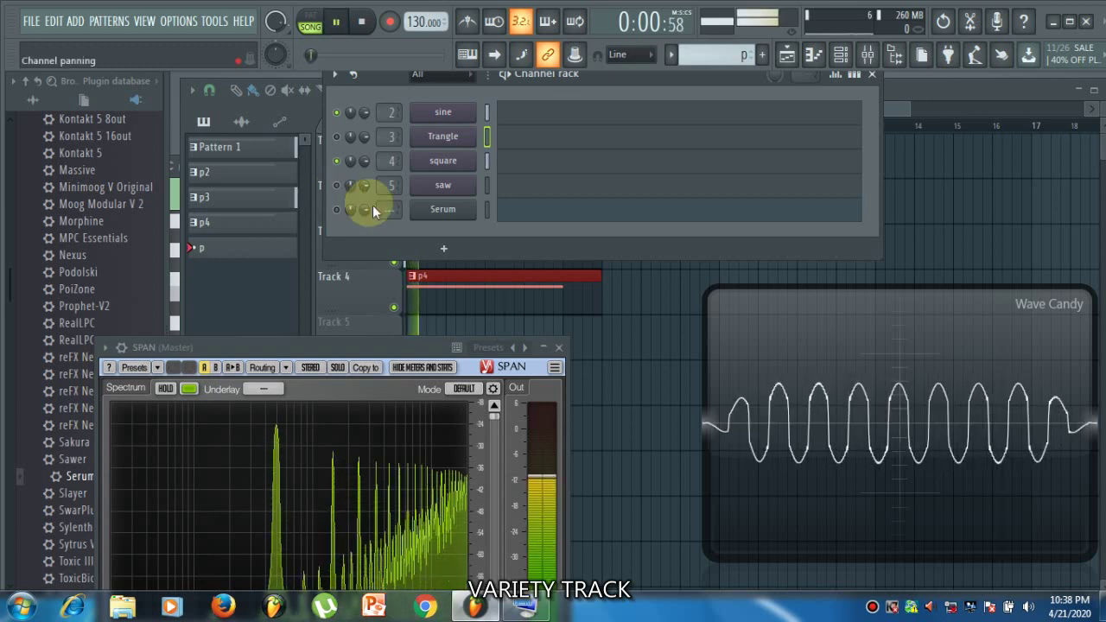
# - Replay the song with the square channel muted and unmuted to compare the sine wave alone with the sine and square combination
pyautogui.press('space')
pyautogui.click(337, 162)
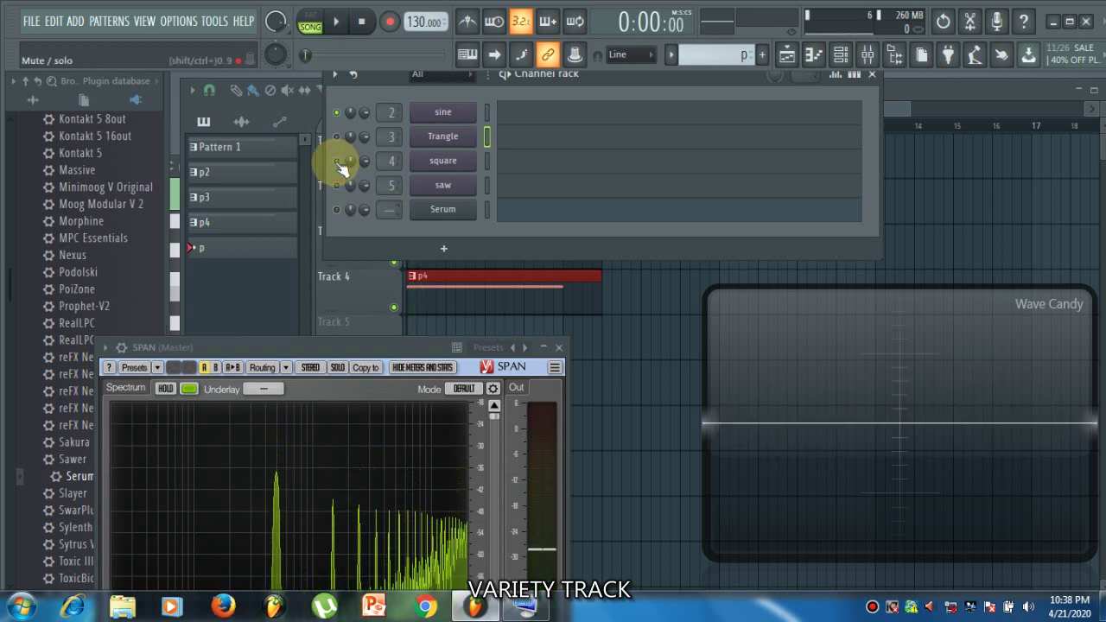
pyautogui.press('space')
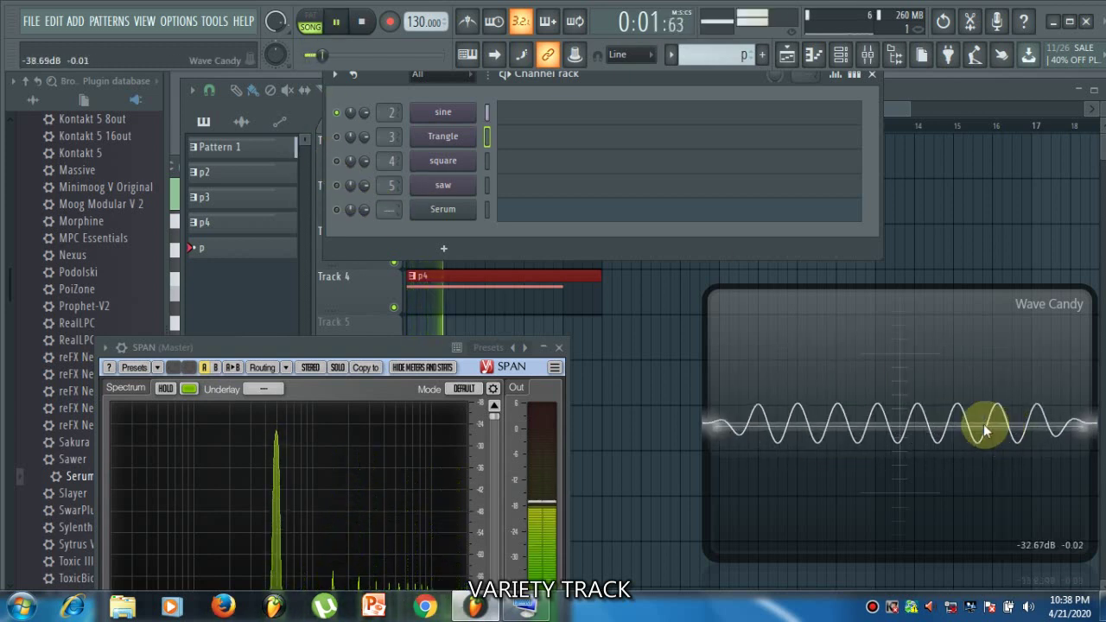
pyautogui.press('space')
pyautogui.click(337, 162)
pyautogui.press('space')
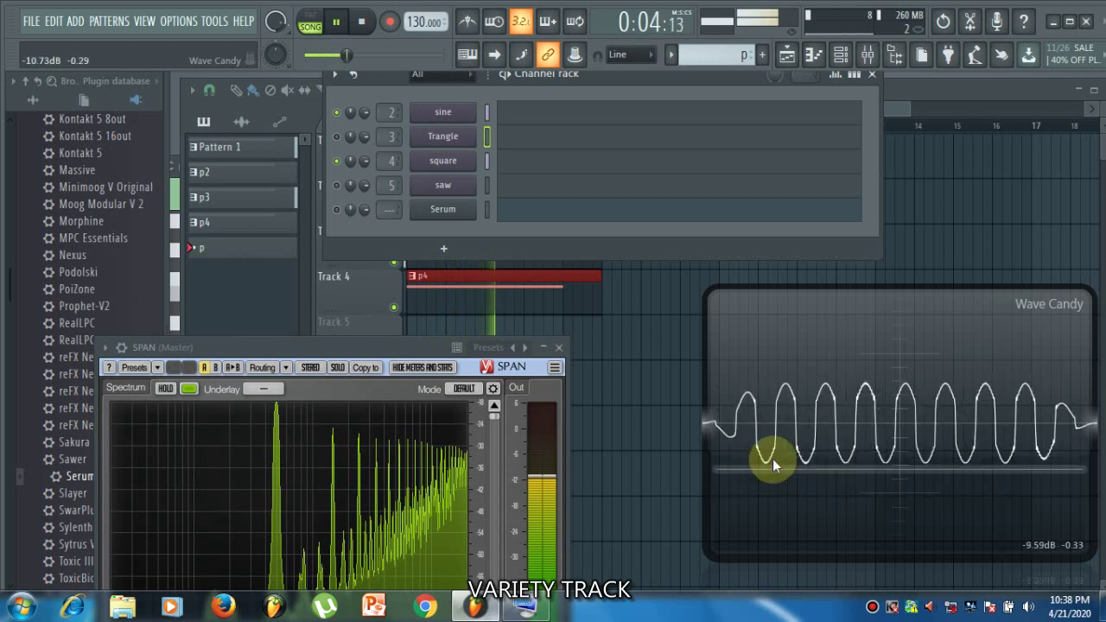
pyautogui.press('space')
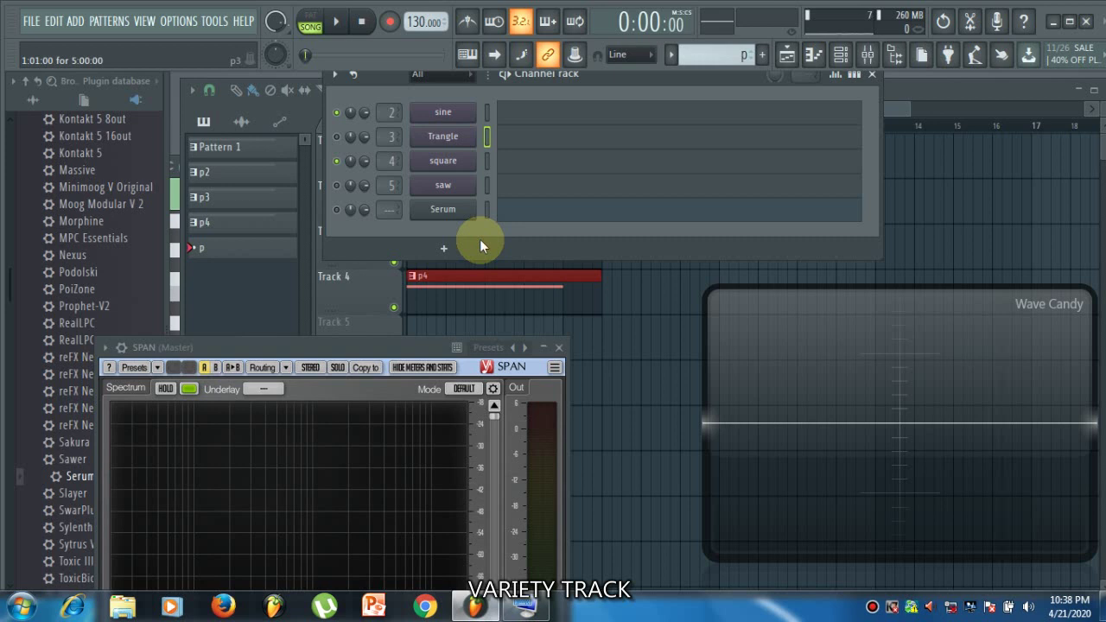
# - Load Fruity Parametric EQ 2 into the Master mixer track's third effect slot and place its window clear of SPAN
pyautogui.click(839, 55)
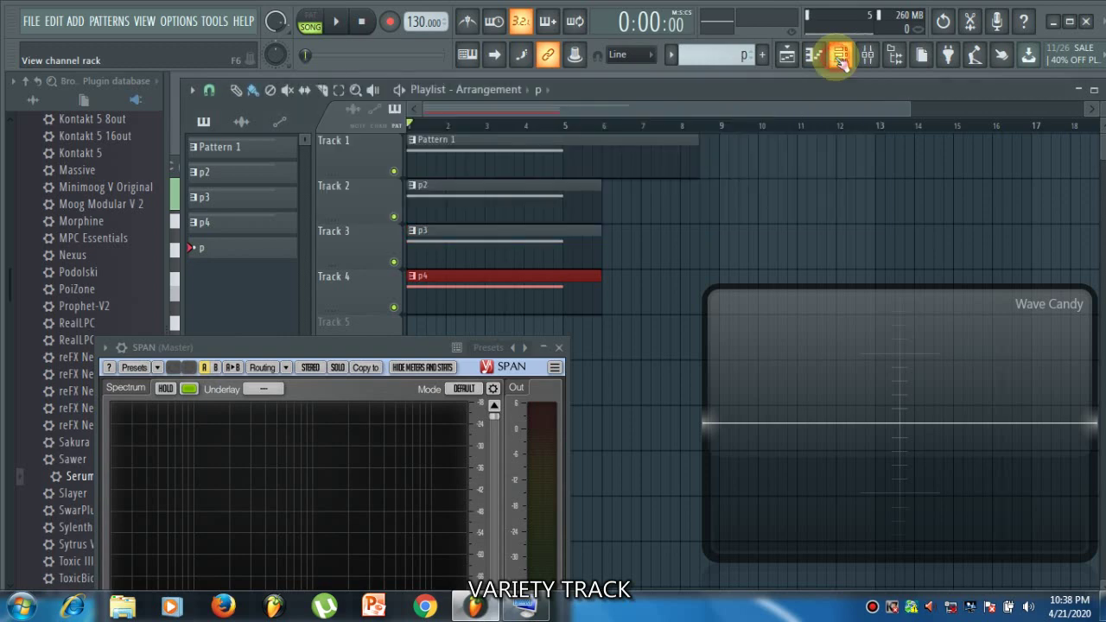
pyautogui.click(838, 56)
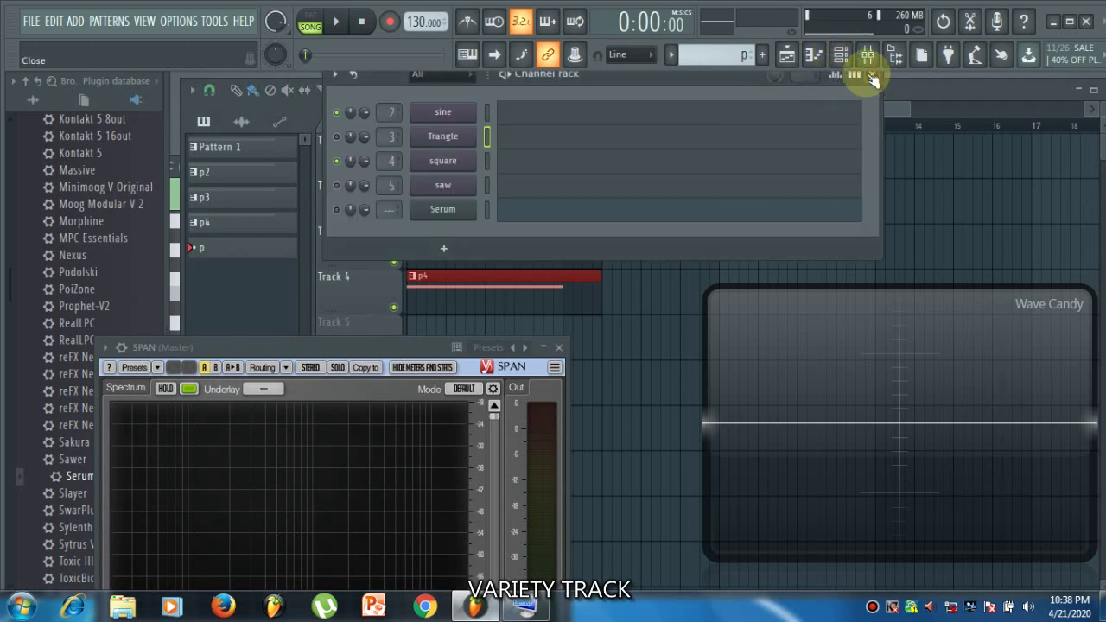
pyautogui.click(869, 53)
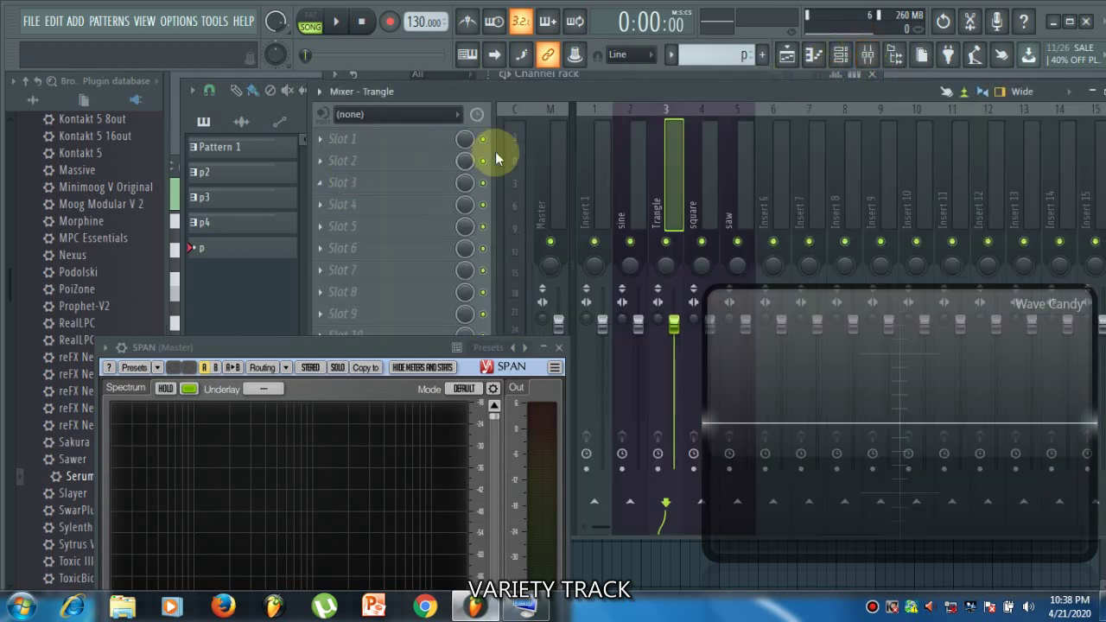
pyautogui.click(561, 149)
pyautogui.click(336, 184)
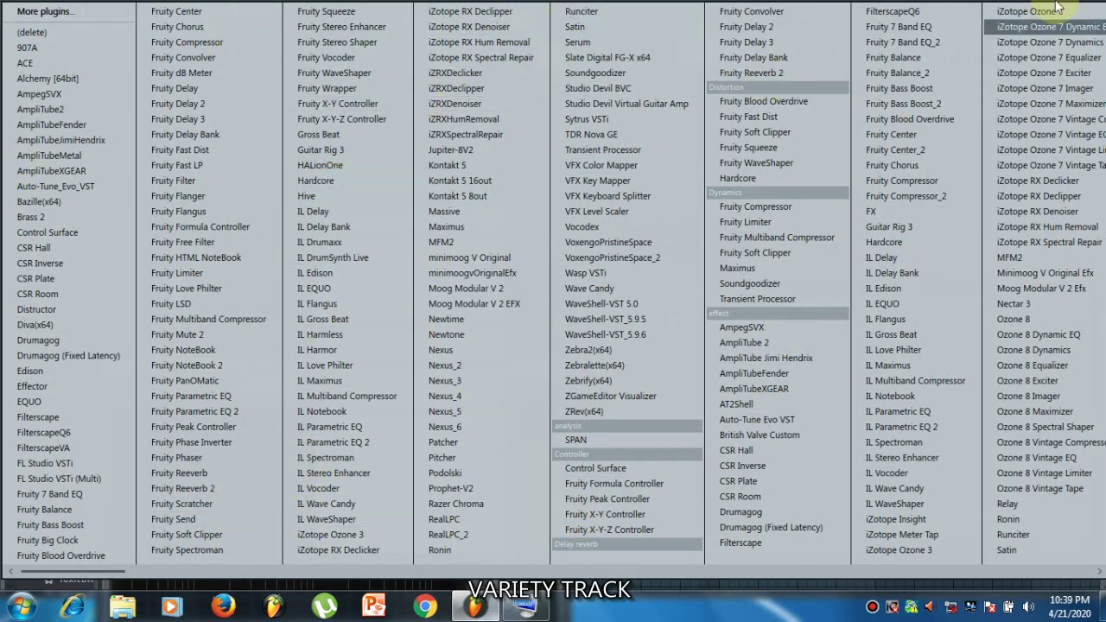
pyautogui.click(247, 413)
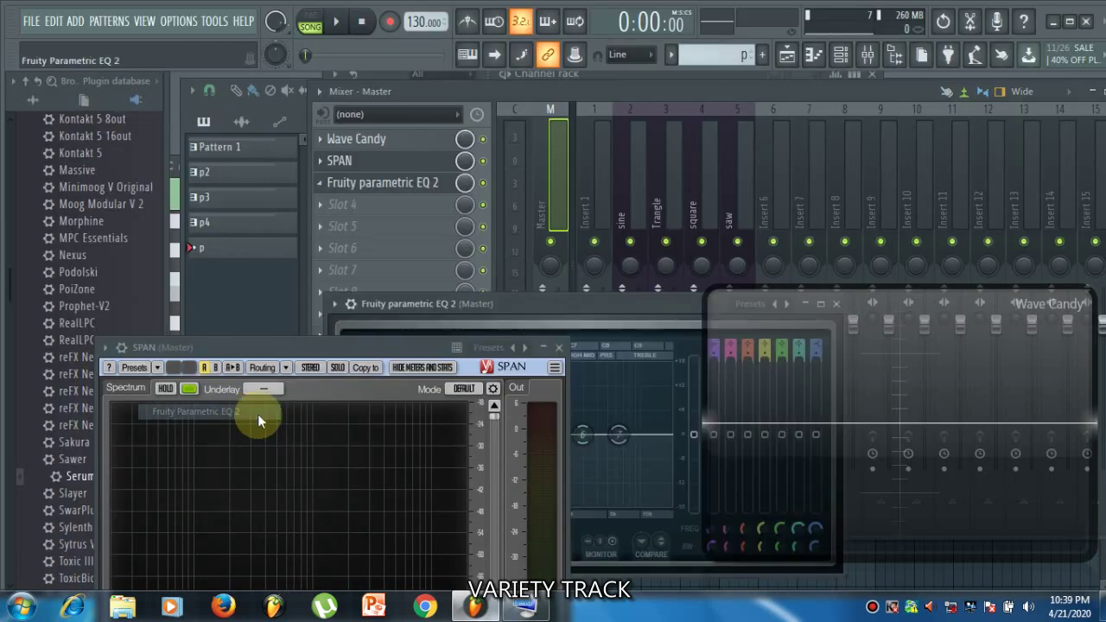
pyautogui.moveTo(504, 307); pyautogui.dragTo(356, 77)
pyautogui.moveTo(298, 346); pyautogui.dragTo(314, 472)
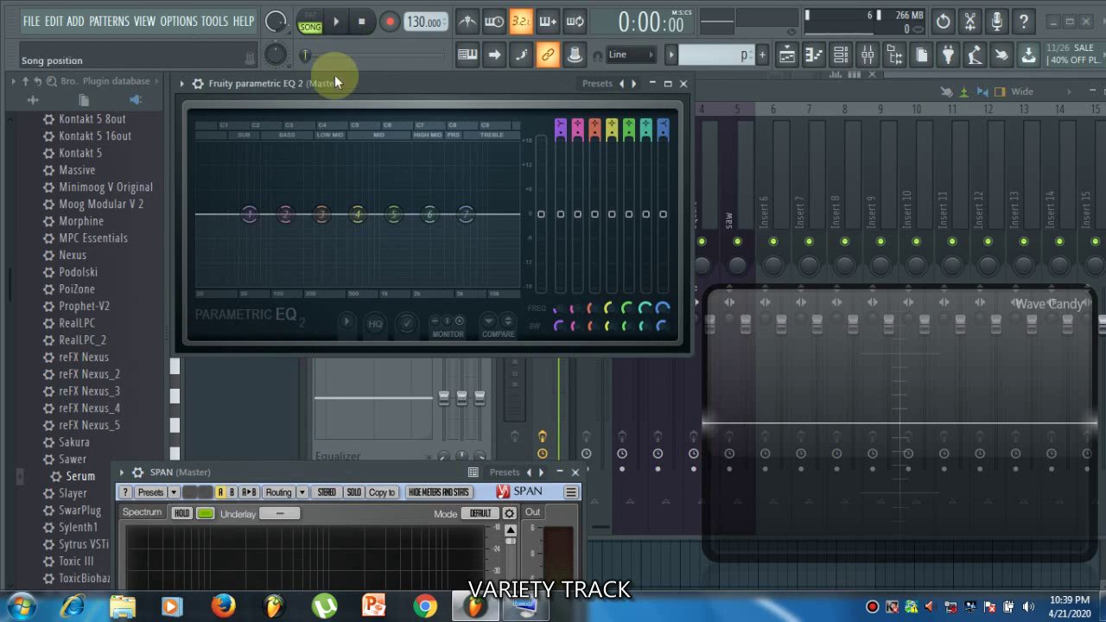
# - While the song plays, pull all seven Fruity Parametric EQ 2 bands down across the spectrum to examine the effect on the harmonics
pyautogui.press('space')
pyautogui.moveTo(250, 214); pyautogui.dragTo(331, 277)
pyautogui.moveTo(321, 217); pyautogui.dragTo(374, 267)
pyautogui.moveTo(358, 214); pyautogui.dragTo(400, 254)
pyautogui.moveTo(393, 215); pyautogui.dragTo(434, 253)
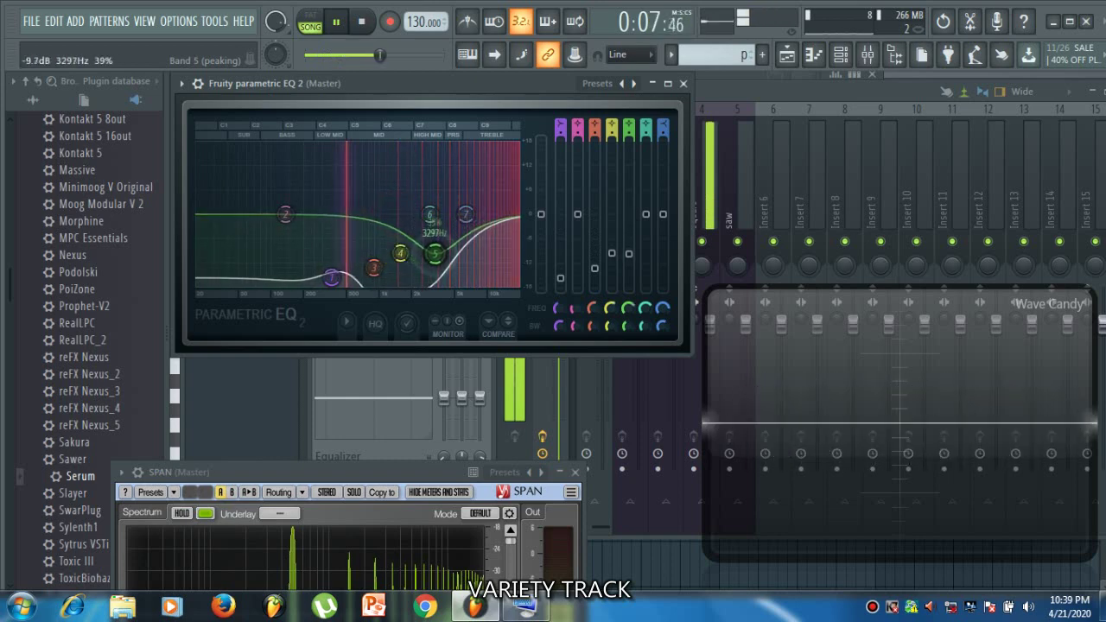
pyautogui.moveTo(430, 215); pyautogui.dragTo(505, 264)
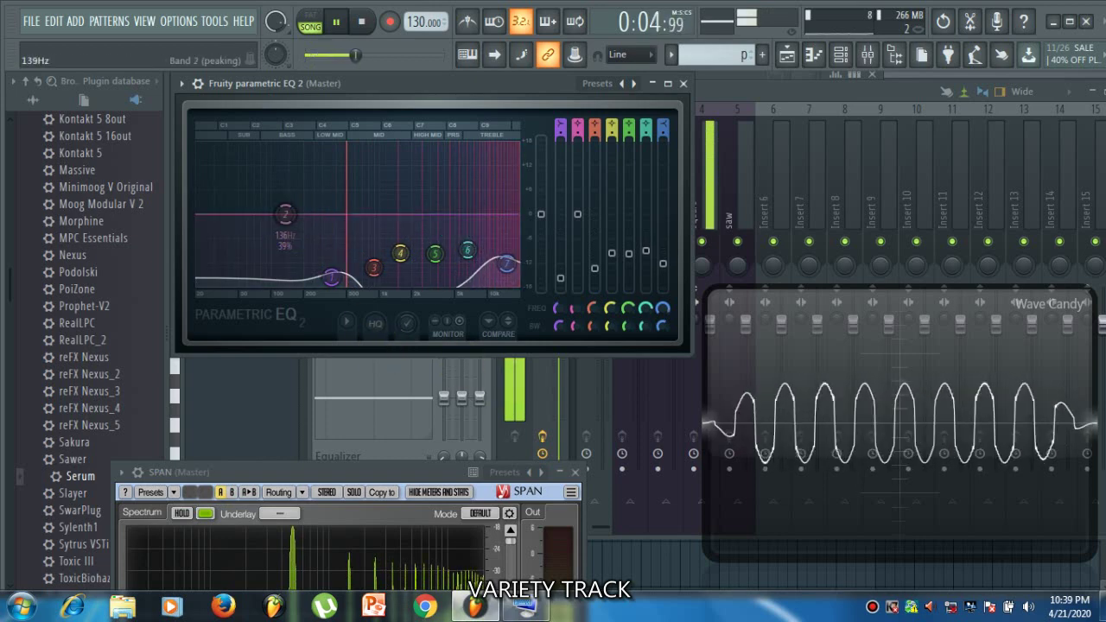
pyautogui.moveTo(286, 213); pyautogui.dragTo(304, 279)
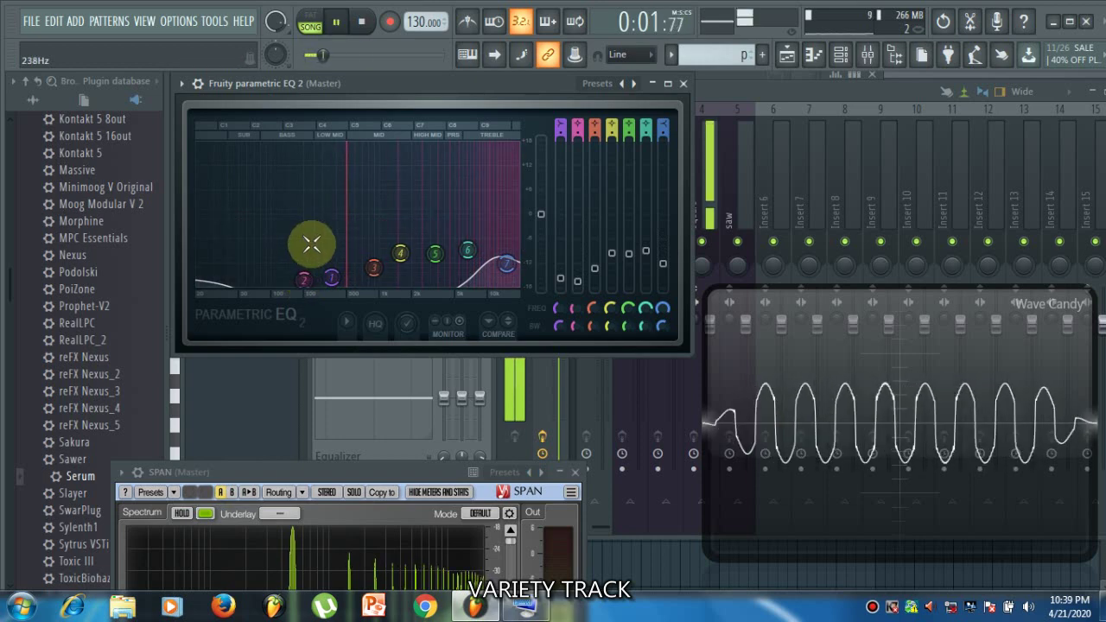
pyautogui.moveTo(334, 278); pyautogui.dragTo(374, 253)
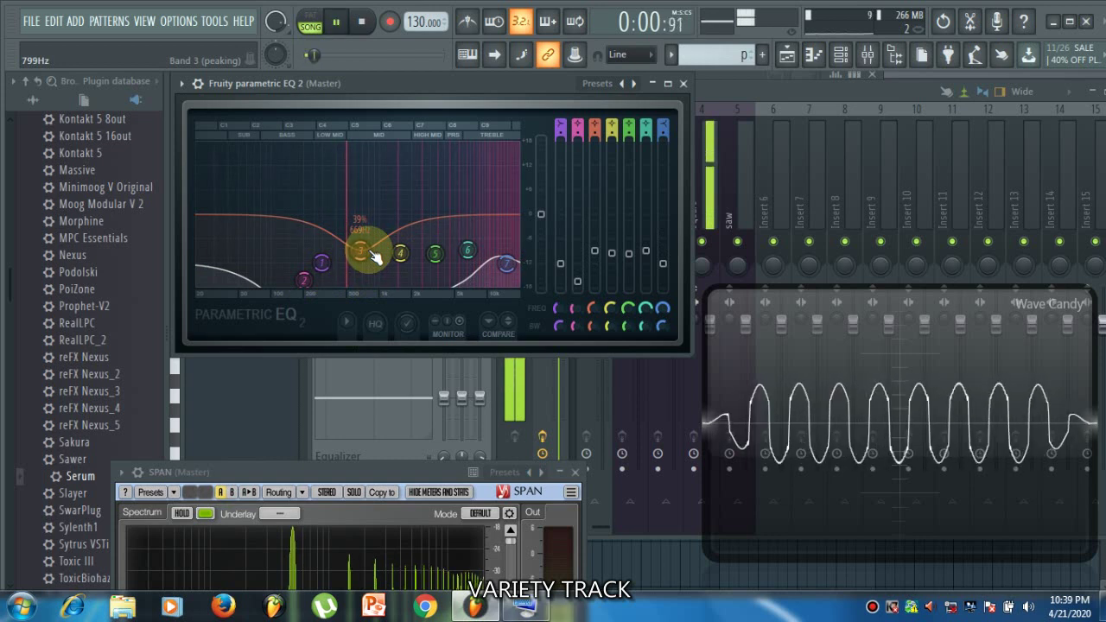
pyautogui.press('space')
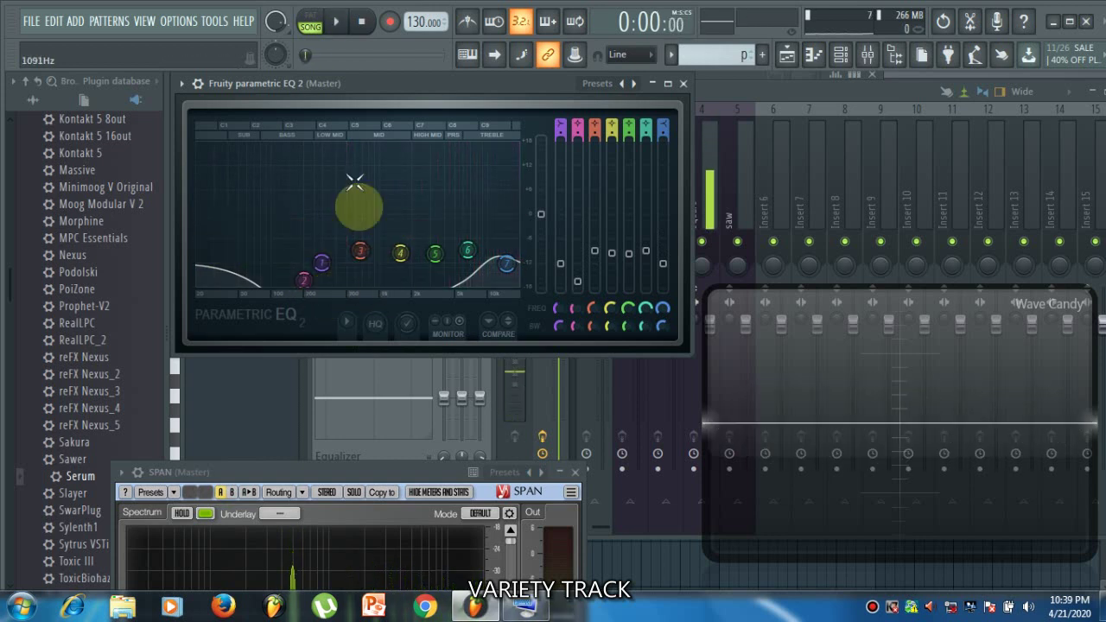
# - Close the equalizer and delete Fruity Parametric EQ 2 from the third effect slot of the Master track
pyautogui.click(684, 84)
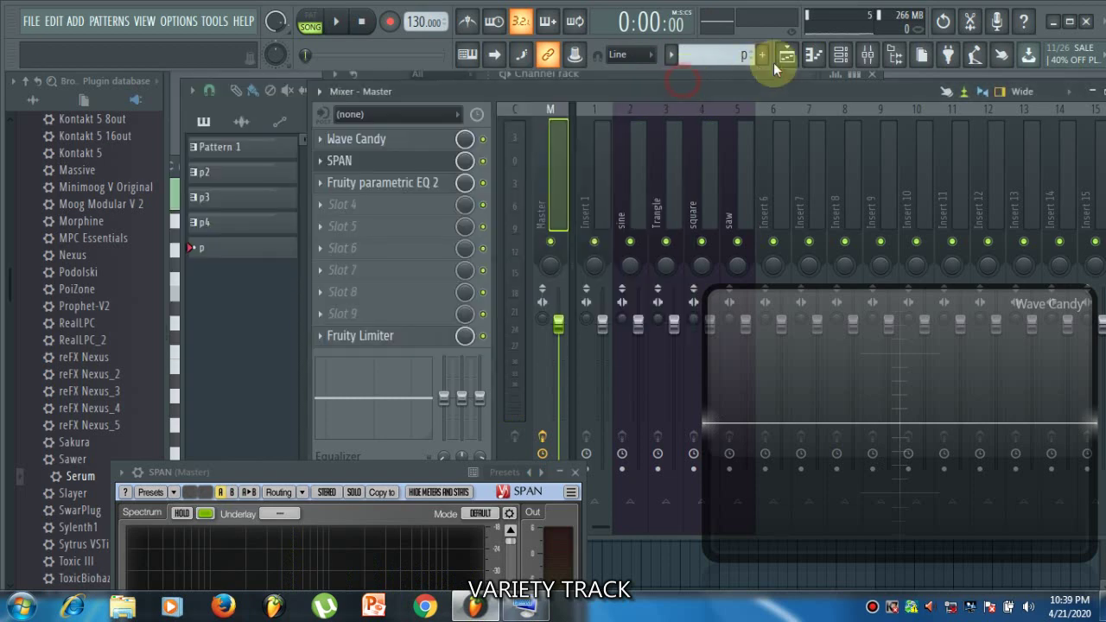
pyautogui.click(843, 59)
pyautogui.click(868, 57)
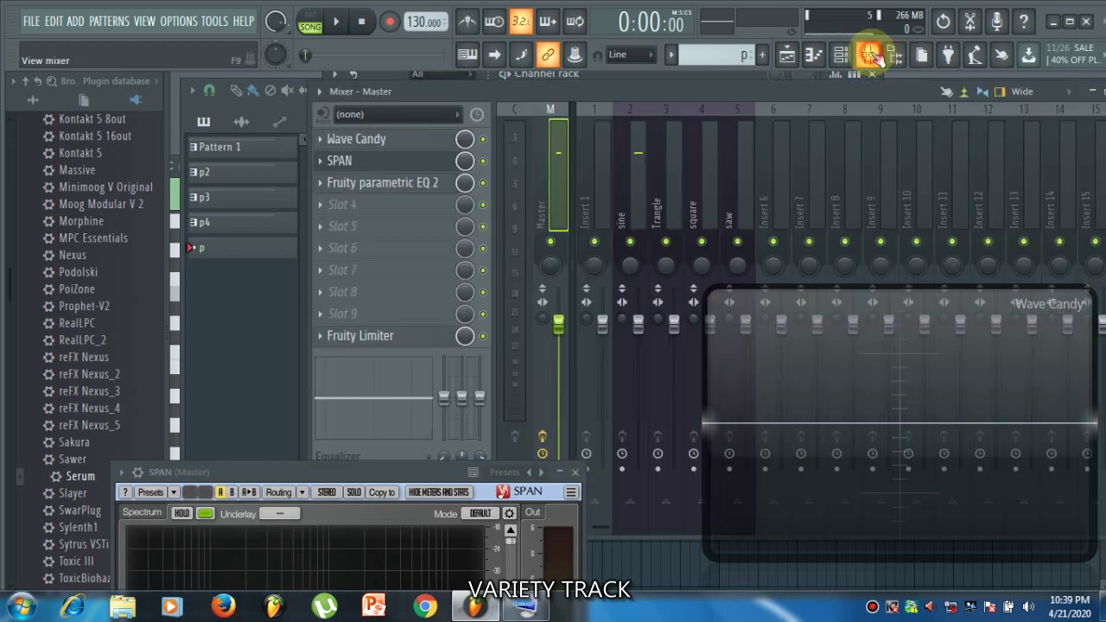
pyautogui.click(320, 188)
pyautogui.click(318, 204)
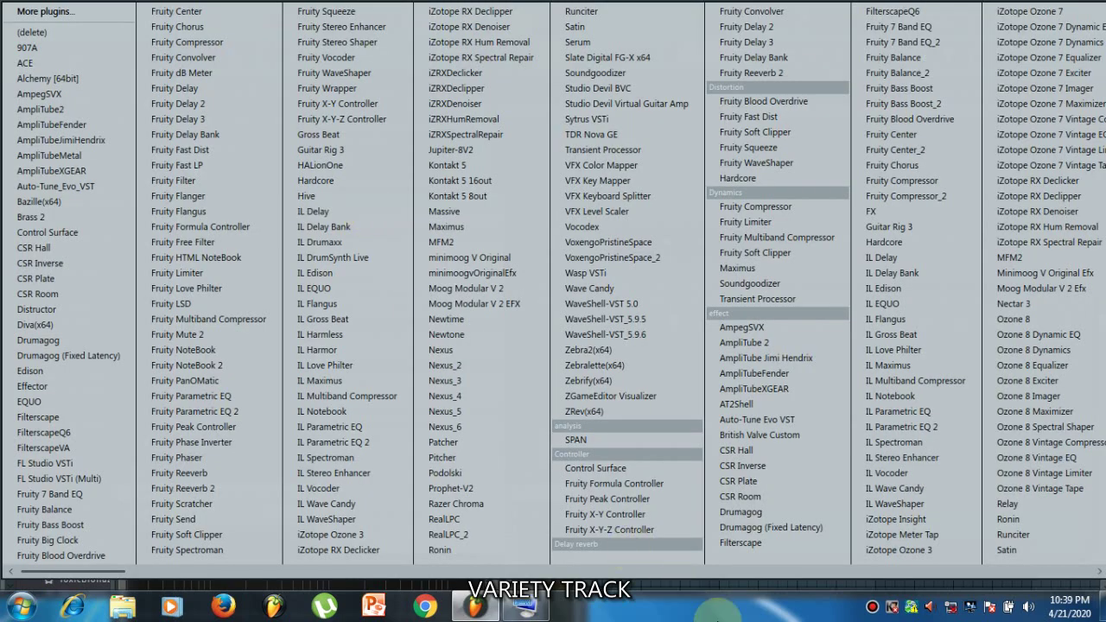
pyautogui.press('Escape')
pyautogui.click(320, 183)
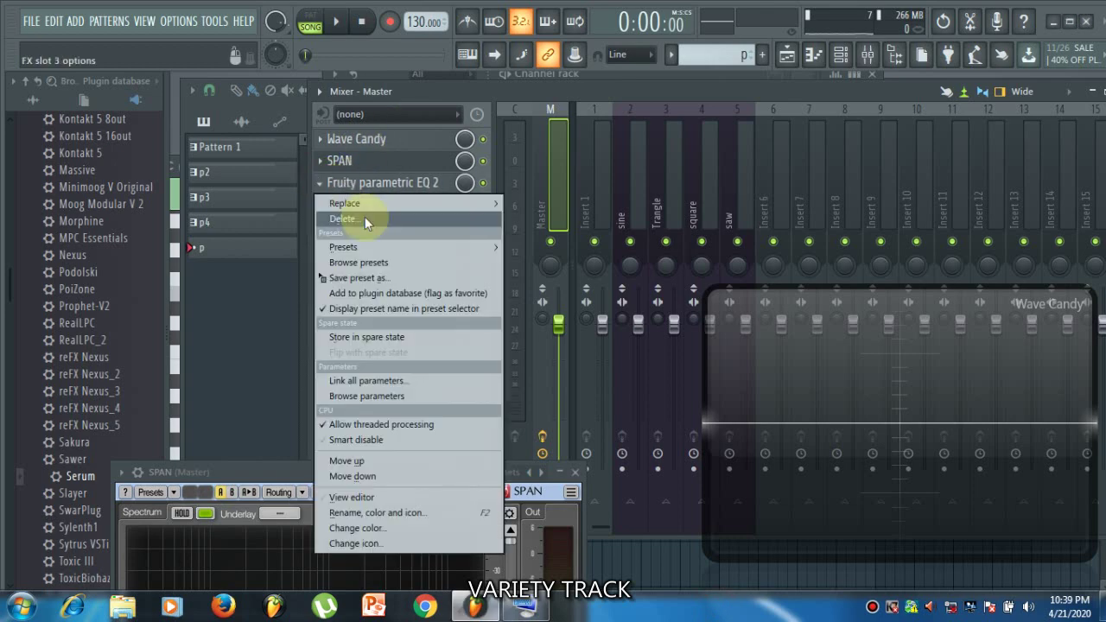
pyautogui.click(364, 221)
pyautogui.click(638, 355)
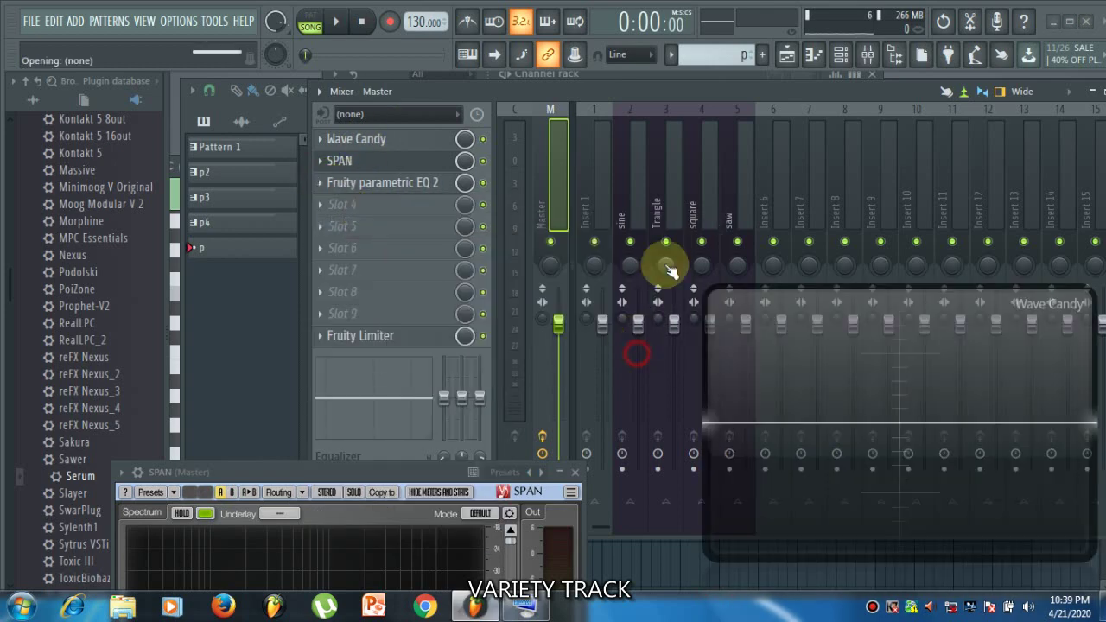
# - Show the channel rack and mute the square channel
pyautogui.click(841, 54)
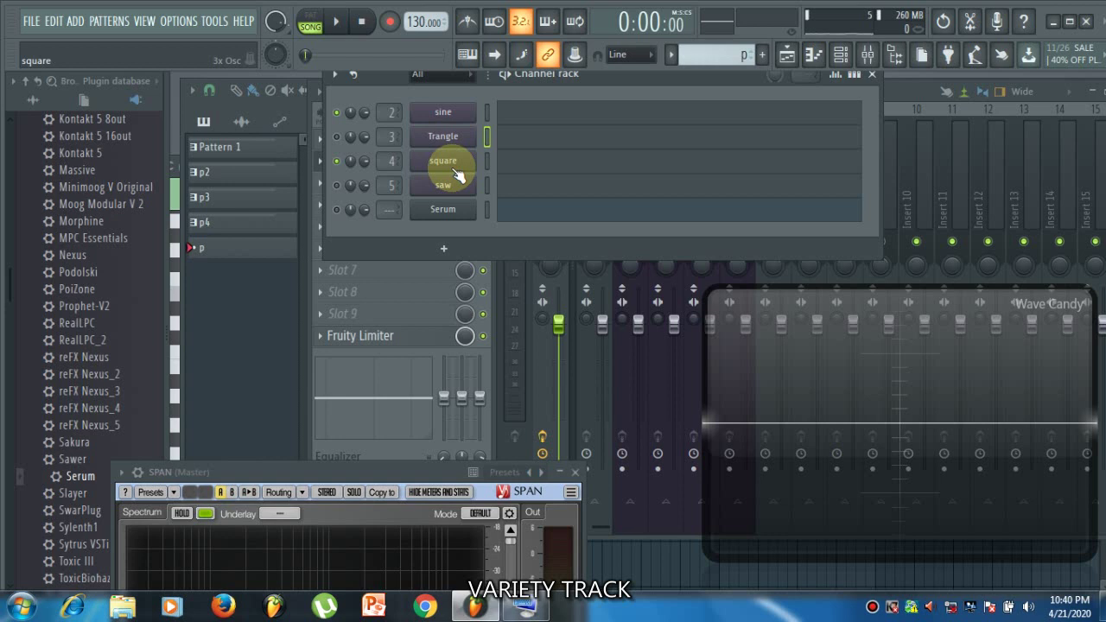
pyautogui.click(843, 53)
pyautogui.click(843, 53)
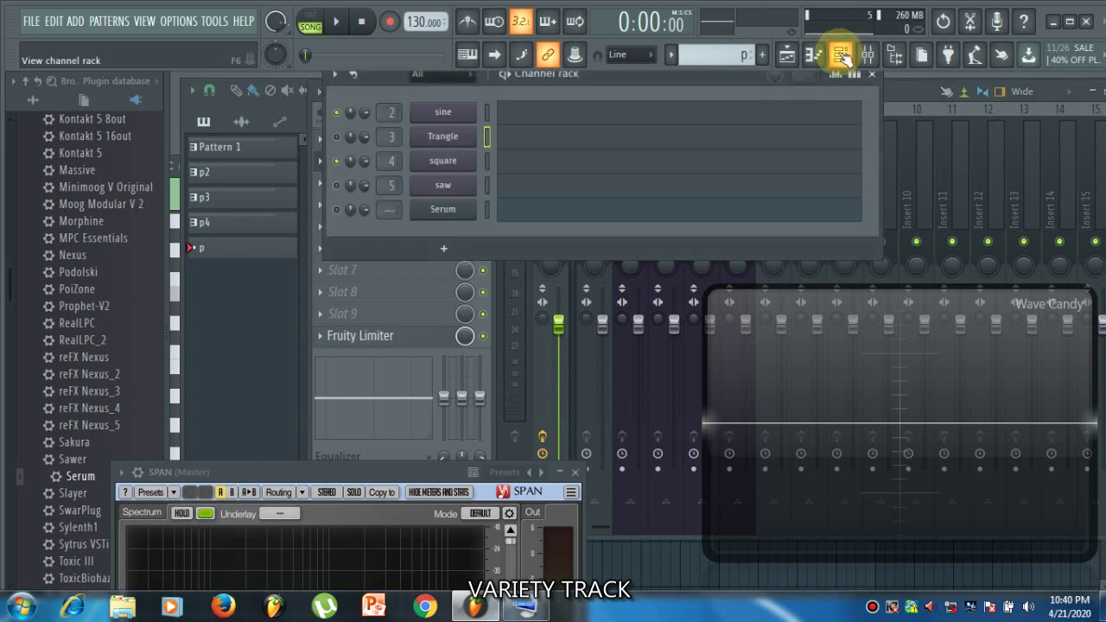
pyautogui.click(444, 172)
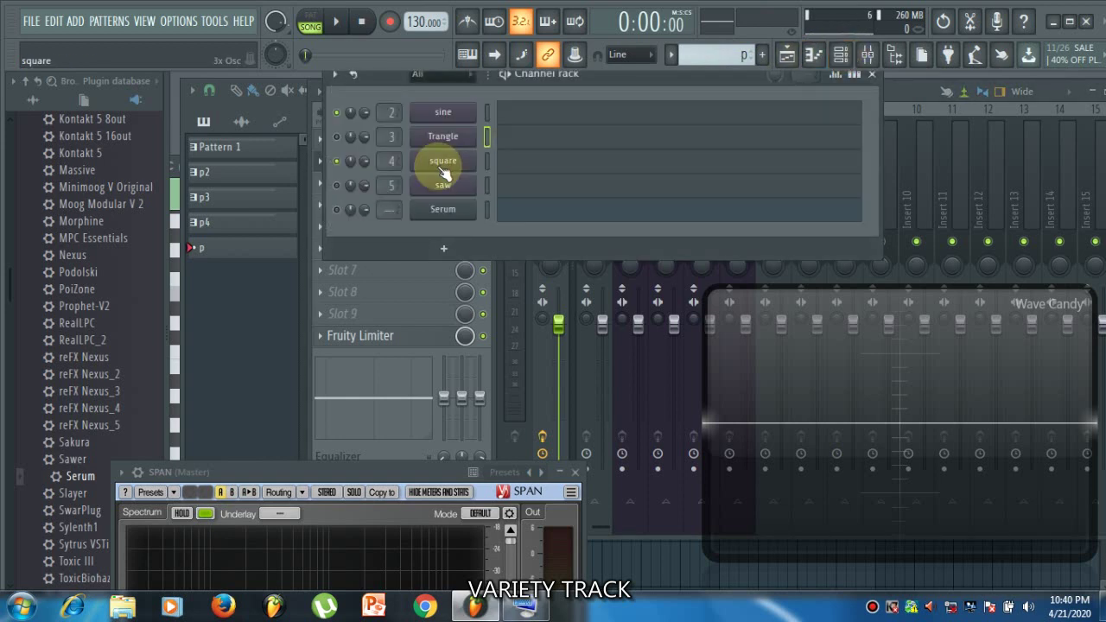
pyautogui.click(338, 162)
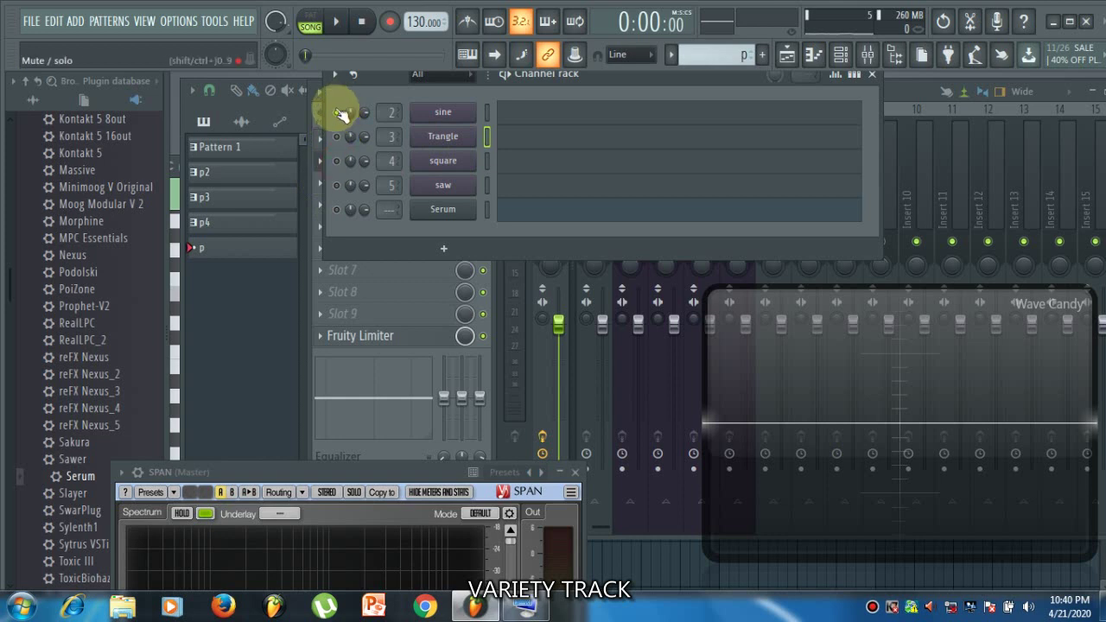
# - Open the Serum channel's plugin as a detached window and arrange it beside the SPAN and Wave Candy displays
pyautogui.click(443, 209)
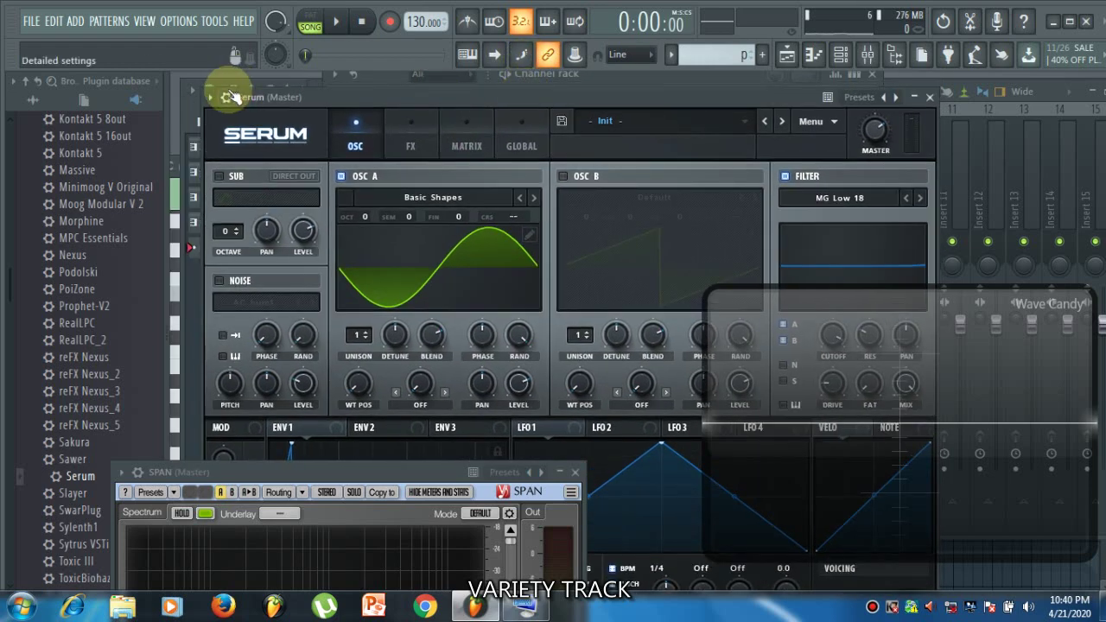
pyautogui.click(210, 97)
pyautogui.click(265, 420)
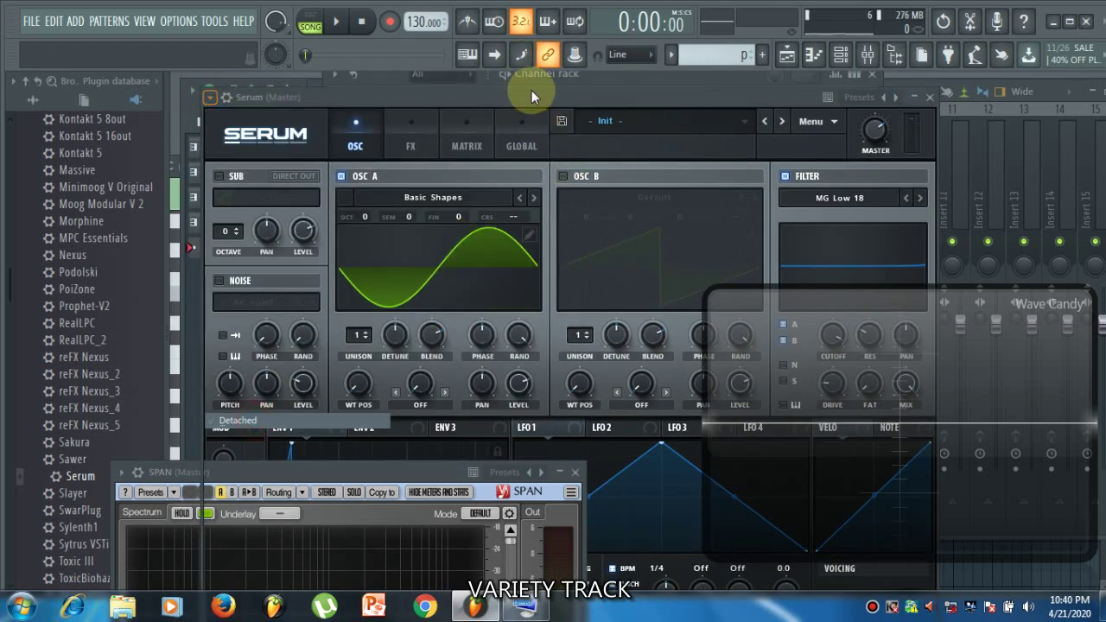
pyautogui.moveTo(507, 92); pyautogui.dragTo(512, 39)
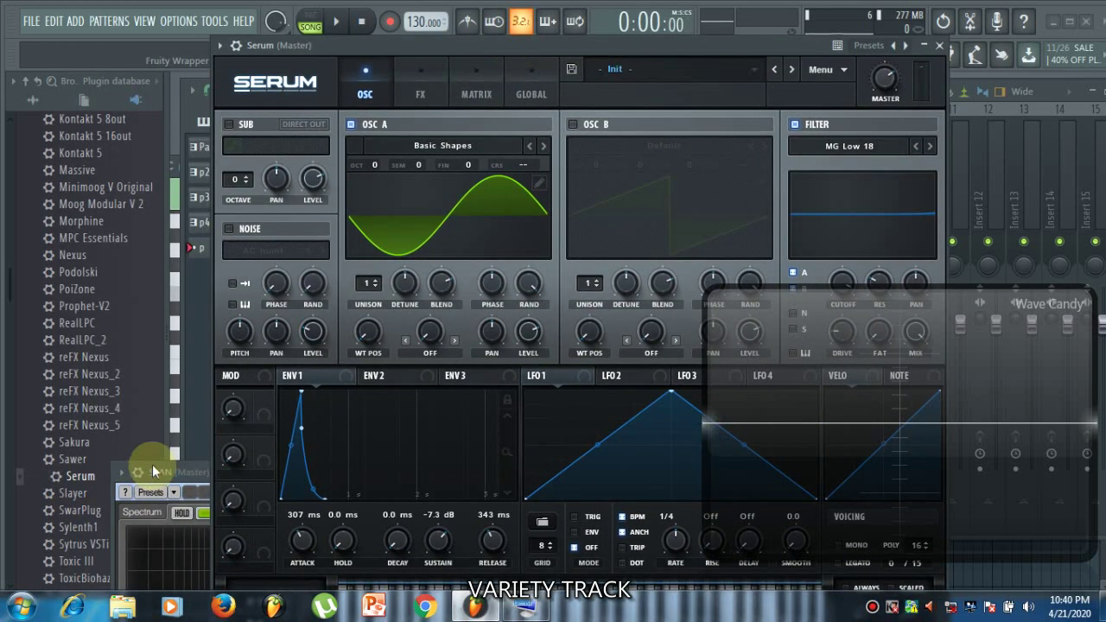
pyautogui.moveTo(153, 472); pyautogui.dragTo(816, 11)
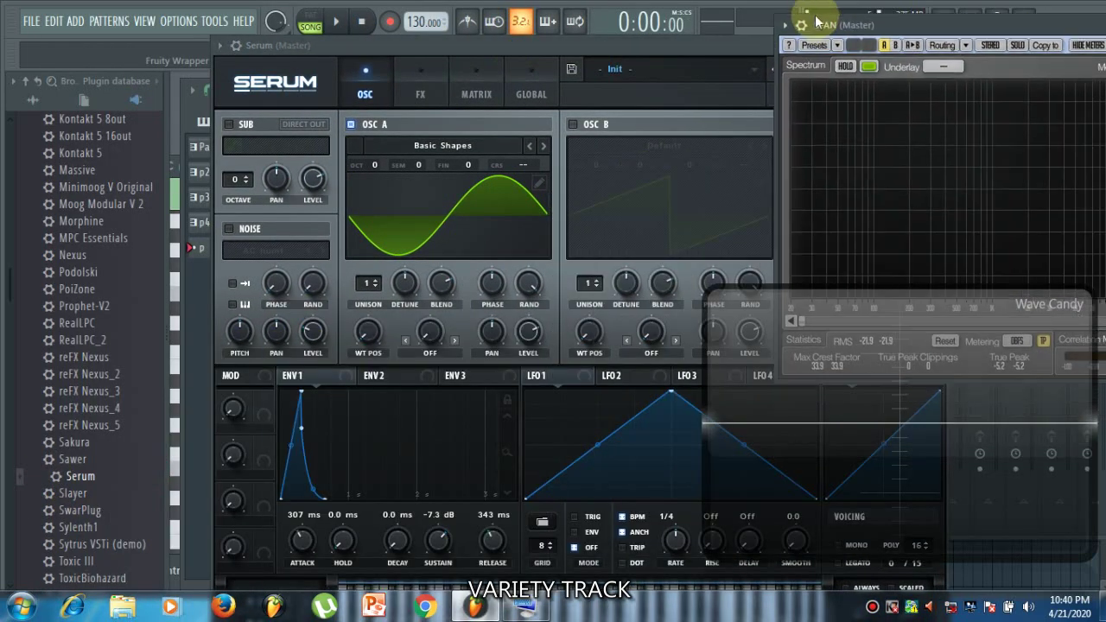
pyautogui.click(580, 49)
pyautogui.moveTo(579, 49); pyautogui.dragTo(408, 7)
pyautogui.moveTo(798, 395); pyautogui.dragTo(839, 431)
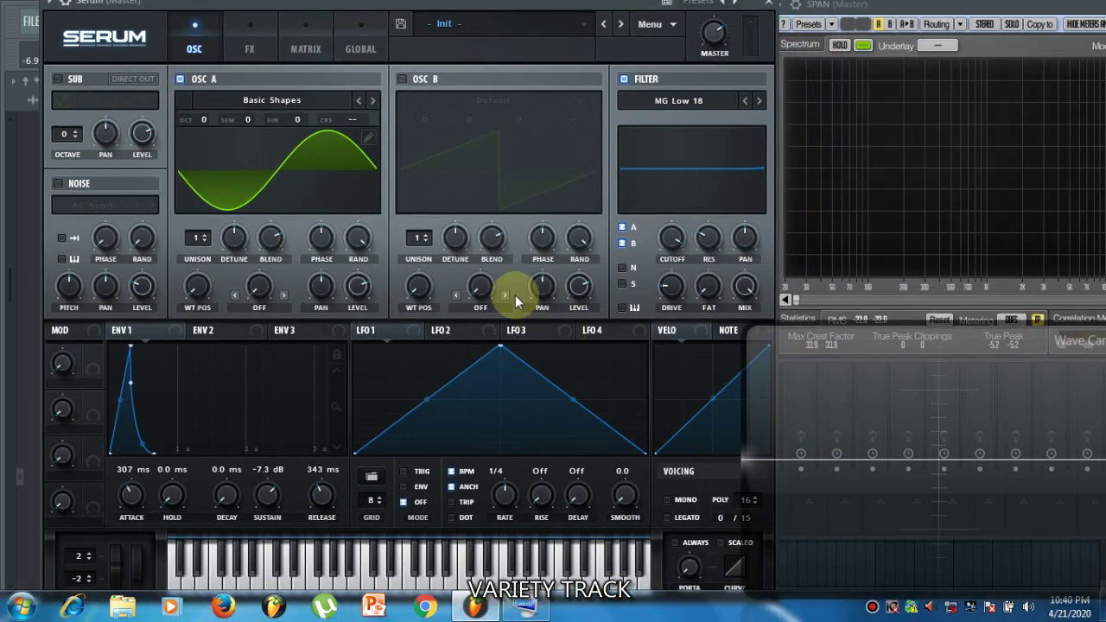
# - View the wavetable categories for Serum's OSC A, keeping Basic Shapes, and try its wavetable position control
pyautogui.click(284, 100)
pyautogui.moveTo(250, 127)
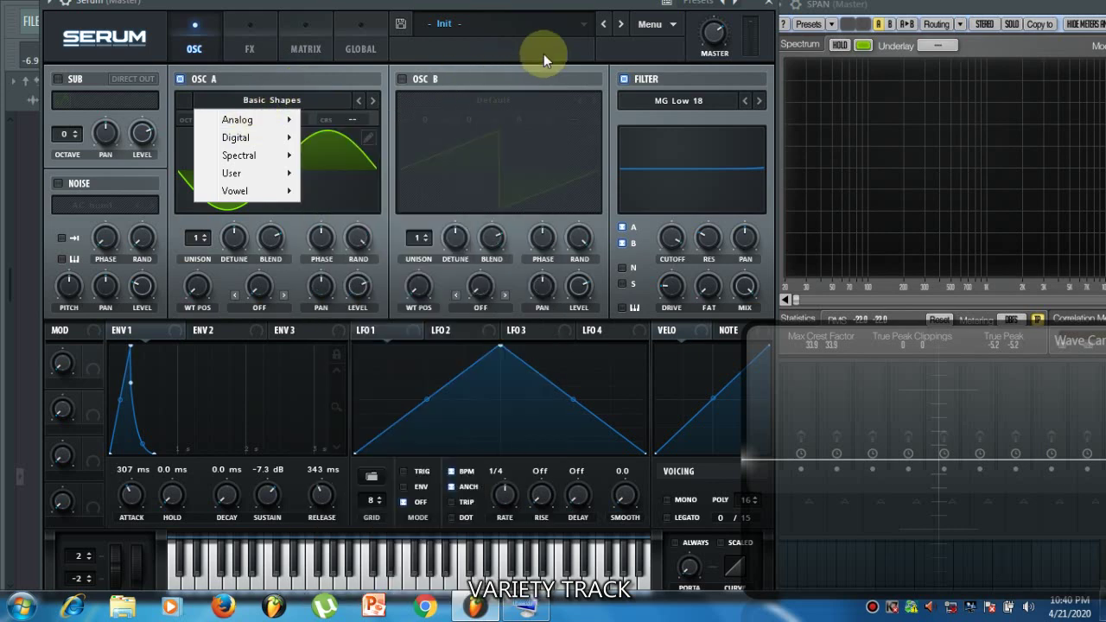
pyautogui.click(544, 53)
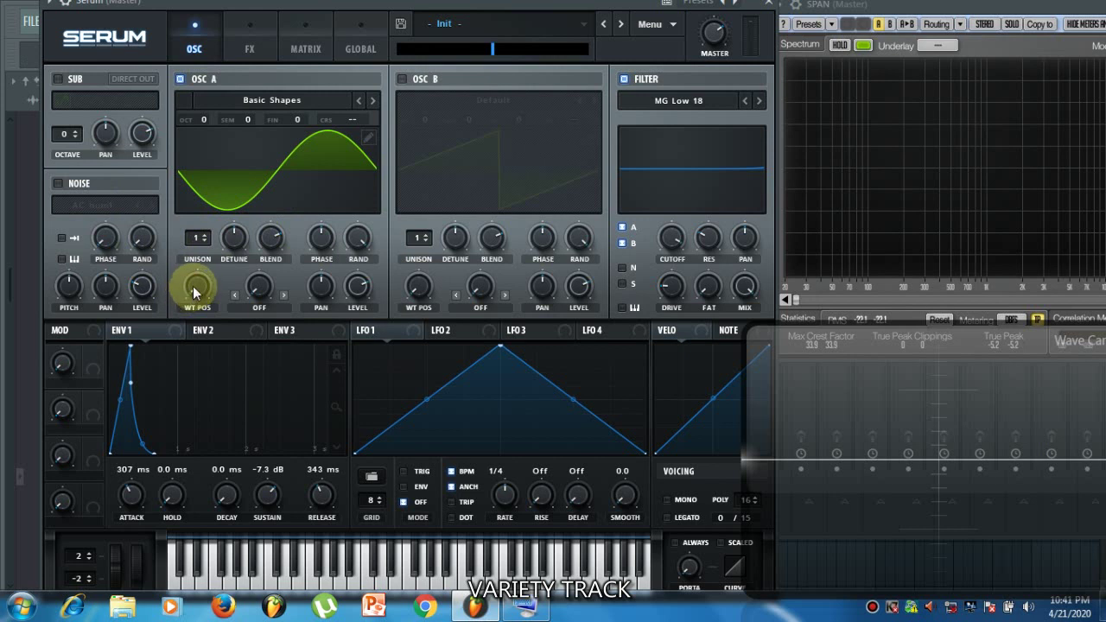
pyautogui.moveTo(193, 286); pyautogui.dragTo(256, 344)
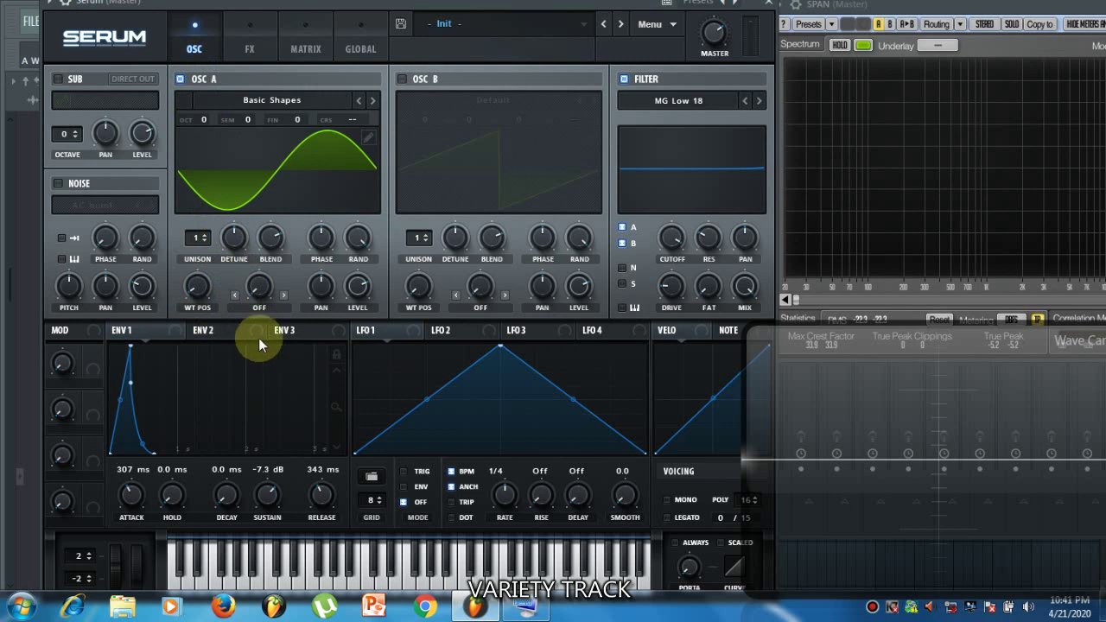
# - Play notes while moving OSC A's wavetable position from the sine to the saw shape and back, with Wave Candy repositioned for viewing
pyautogui.press('z')
pyautogui.press('z')
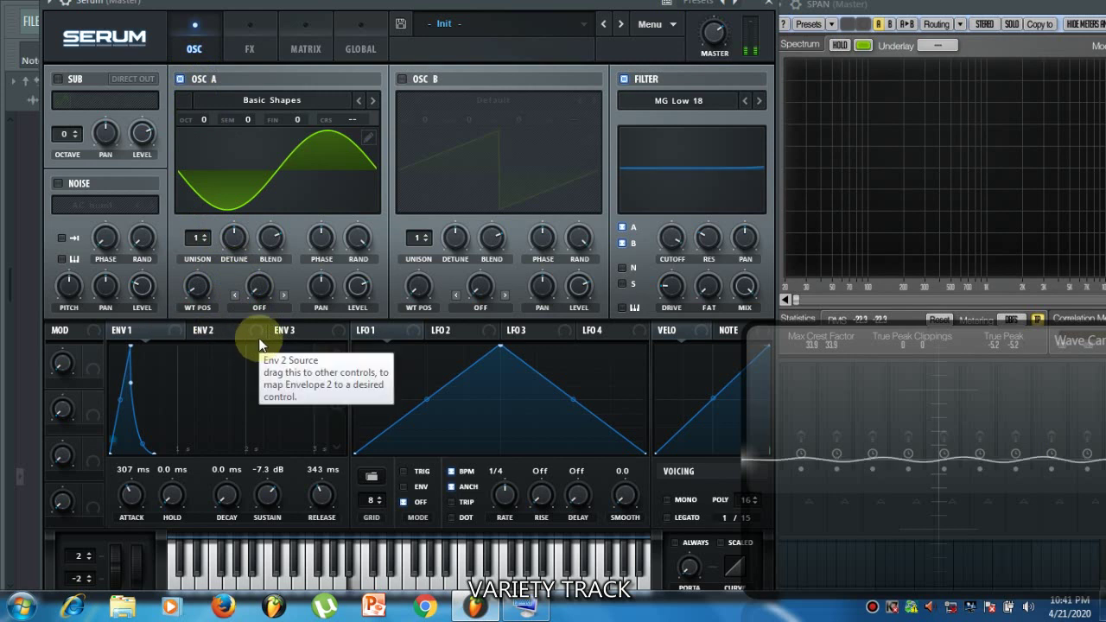
pyautogui.moveTo(198, 288); pyautogui.dragTo(197, 246)
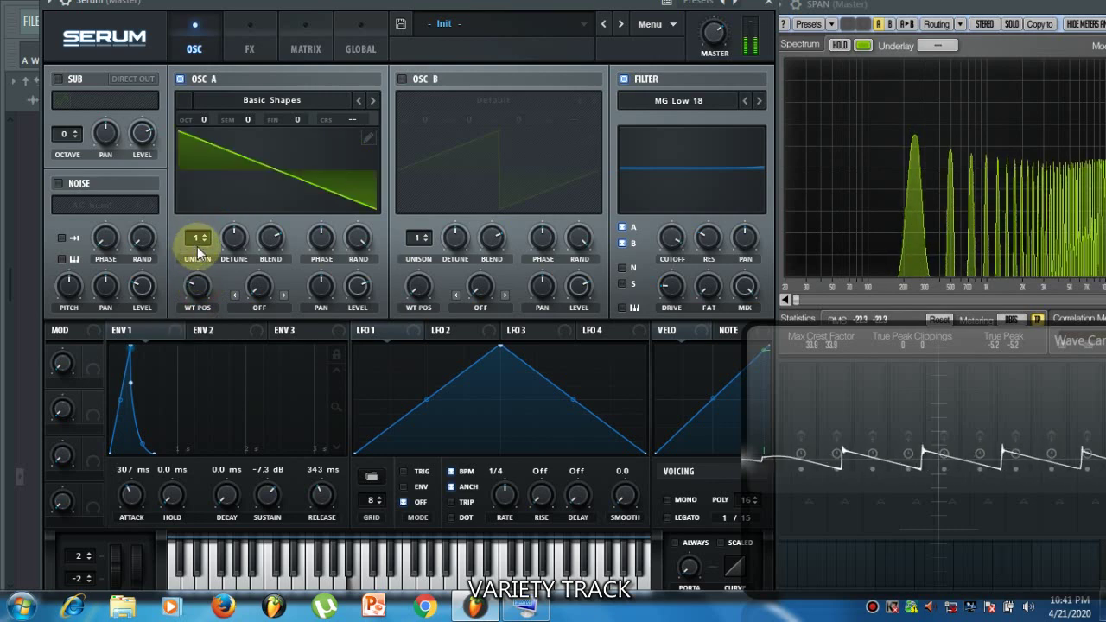
pyautogui.moveTo(880, 354); pyautogui.dragTo(844, 316)
pyautogui.press('z')
pyautogui.moveTo(198, 288); pyautogui.dragTo(225, 432)
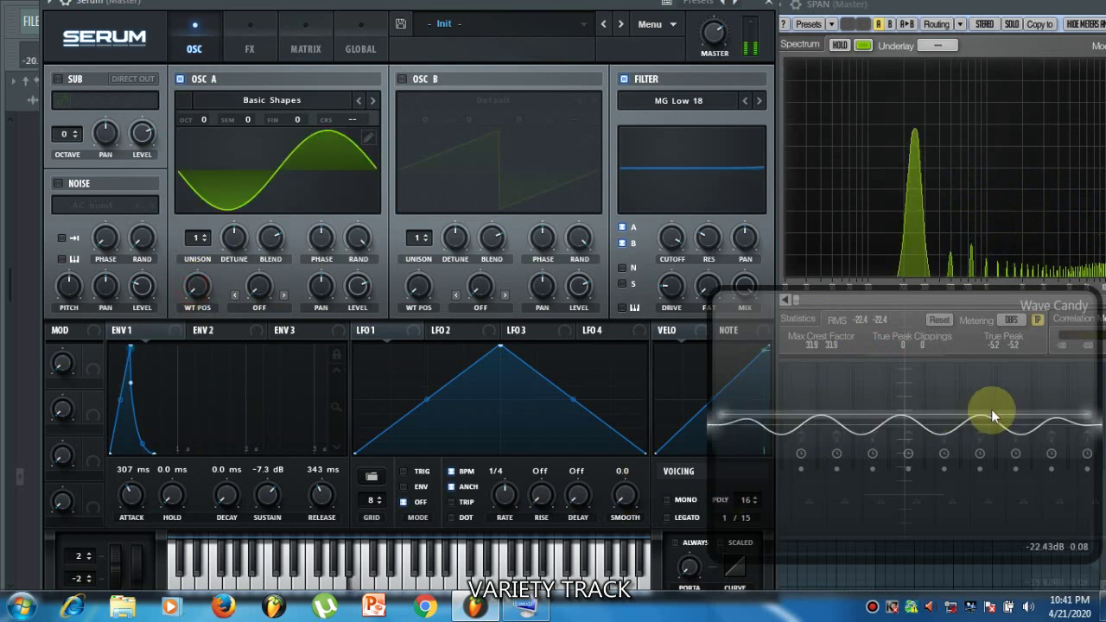
# - Step OSC A's wavetable position through the saw, triangle and square shapes, finishing on the saw shape
pyautogui.moveTo(196, 288); pyautogui.dragTo(182, 236)
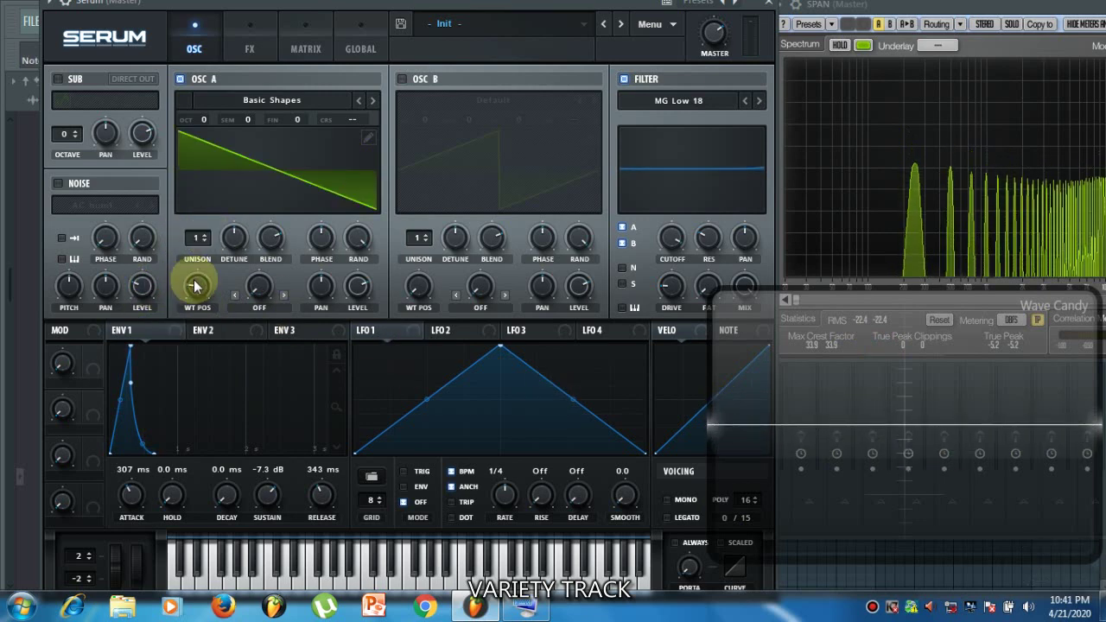
pyautogui.moveTo(197, 279); pyautogui.dragTo(190, 257)
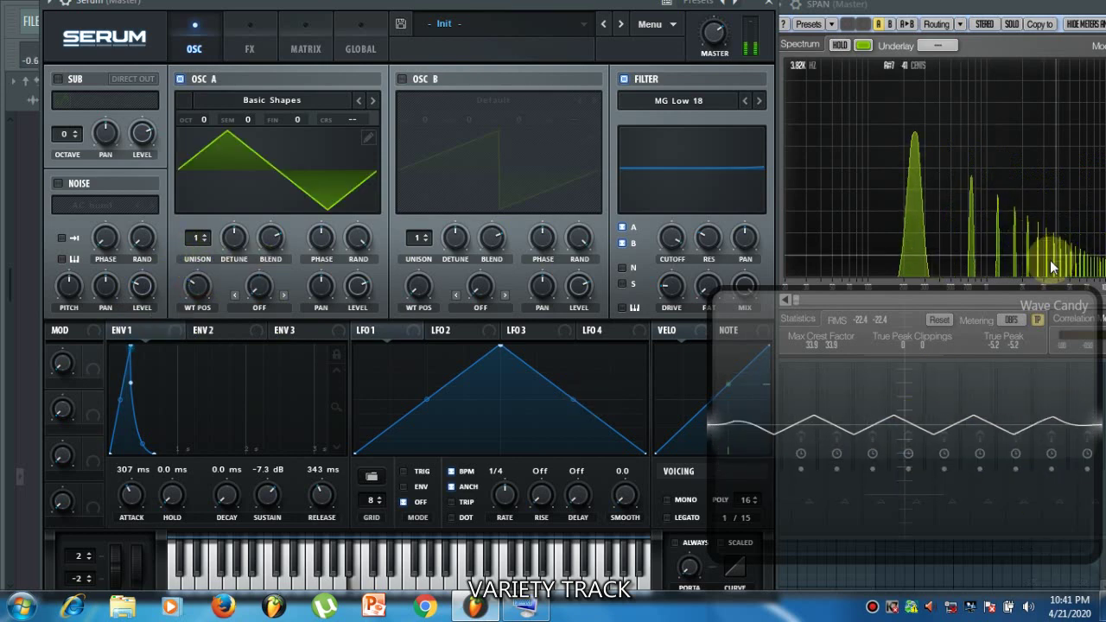
pyautogui.moveTo(196, 287); pyautogui.dragTo(188, 245)
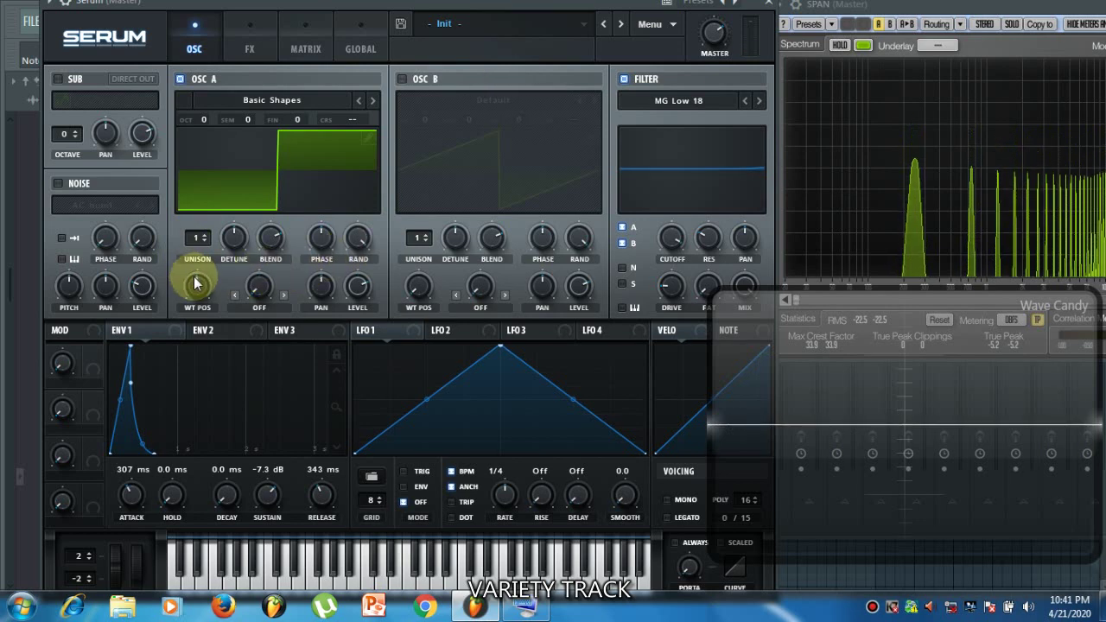
pyautogui.moveTo(197, 281); pyautogui.dragTo(210, 330)
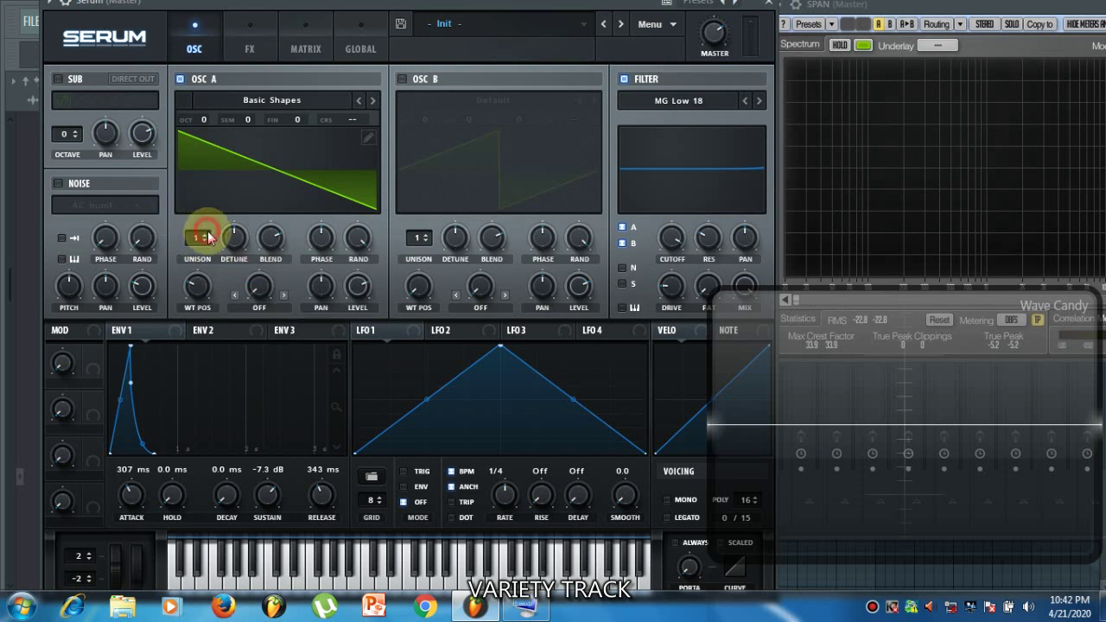
# - Try 4 and 8 unison voices on OSC A, play a note, and return unison to 1
pyautogui.moveTo(203, 237); pyautogui.dragTo(198, 192)
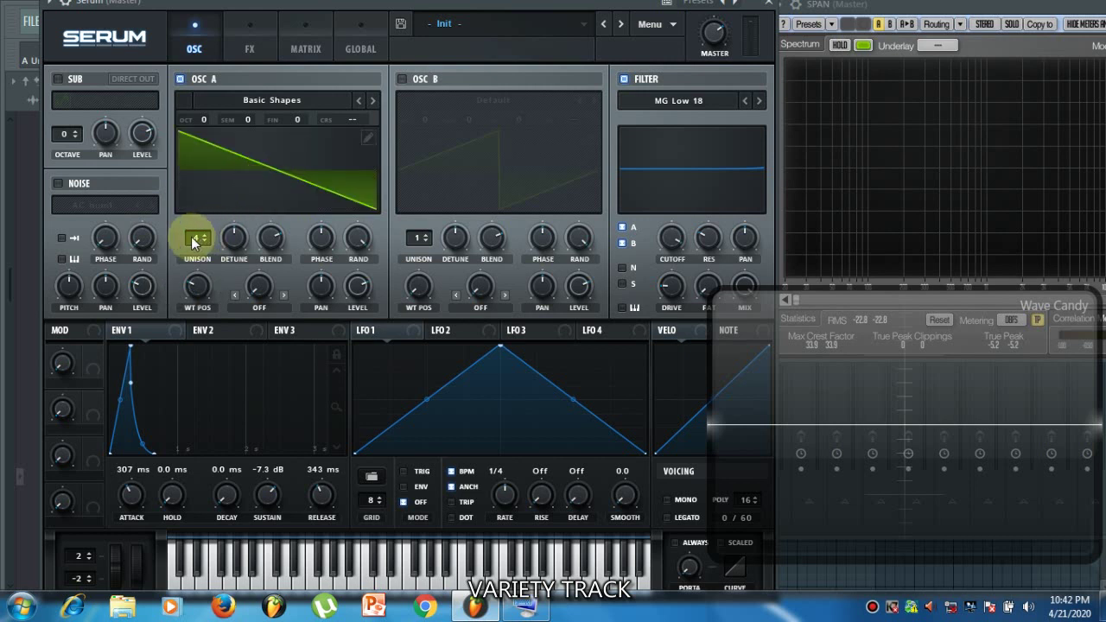
pyautogui.moveTo(195, 237); pyautogui.dragTo(196, 201)
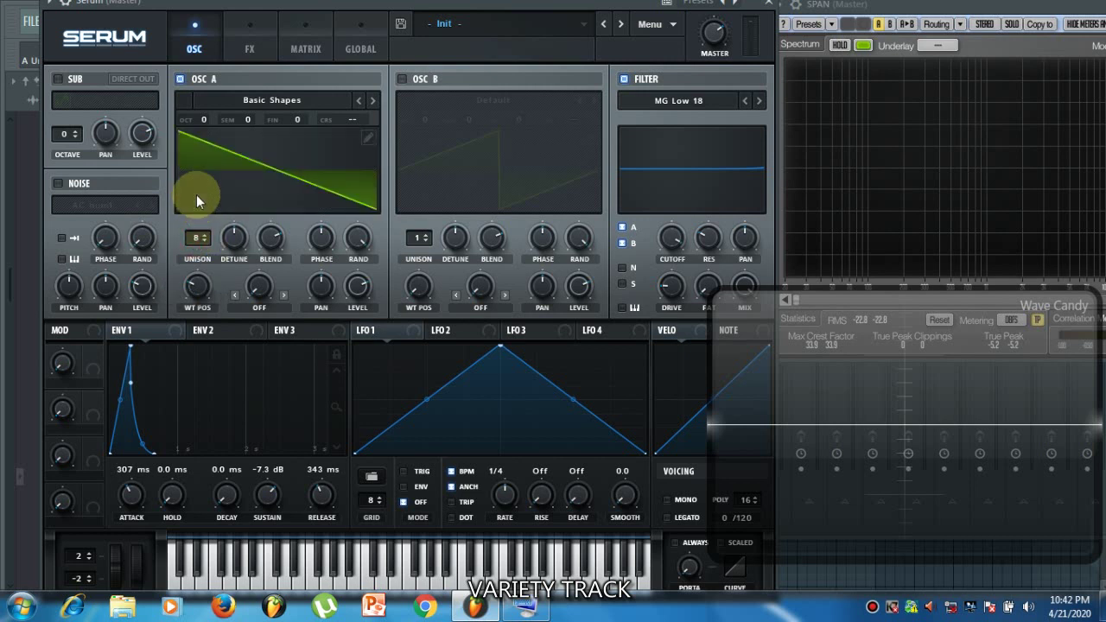
pyautogui.press('q')
pyautogui.moveTo(205, 233); pyautogui.dragTo(222, 390)
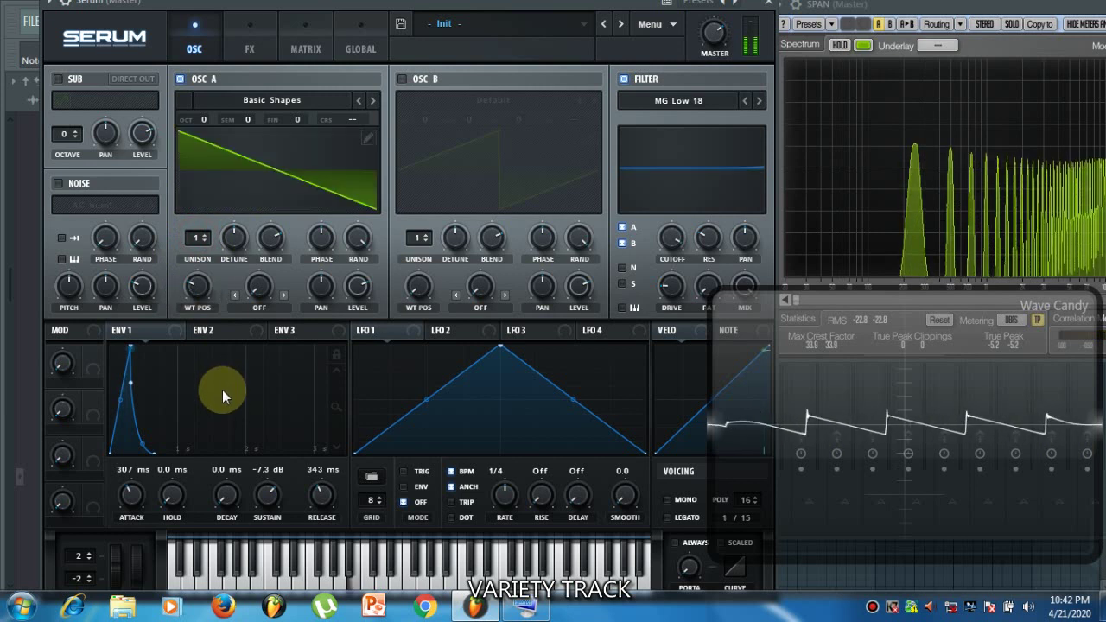
# - Audition OSC A with 16 unison voices, reduce unison to 8, and play a note
pyautogui.moveTo(197, 238); pyautogui.dragTo(181, 135)
pyautogui.press('q')
pyautogui.press('q')
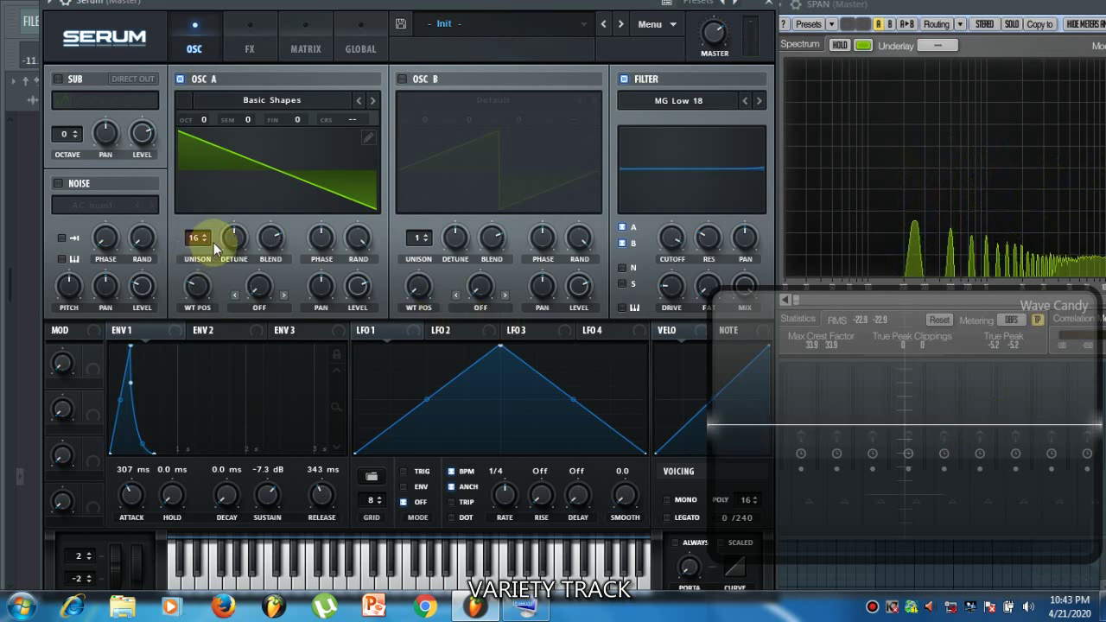
pyautogui.scroll(-4, 203, 244)
pyautogui.scroll(-4, 203, 244)
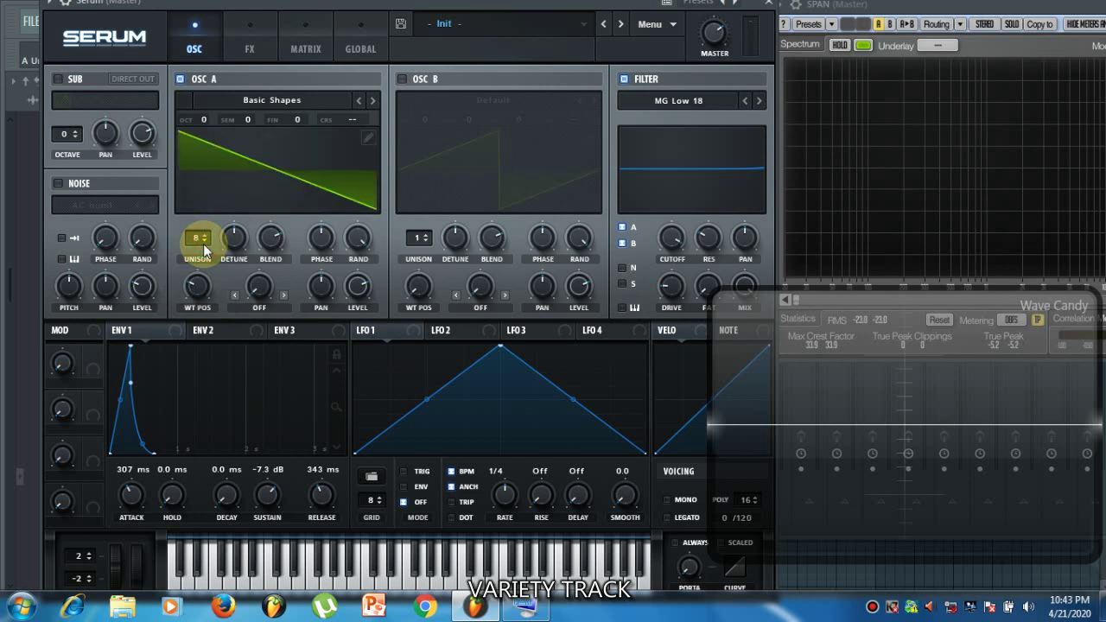
pyautogui.press('z')
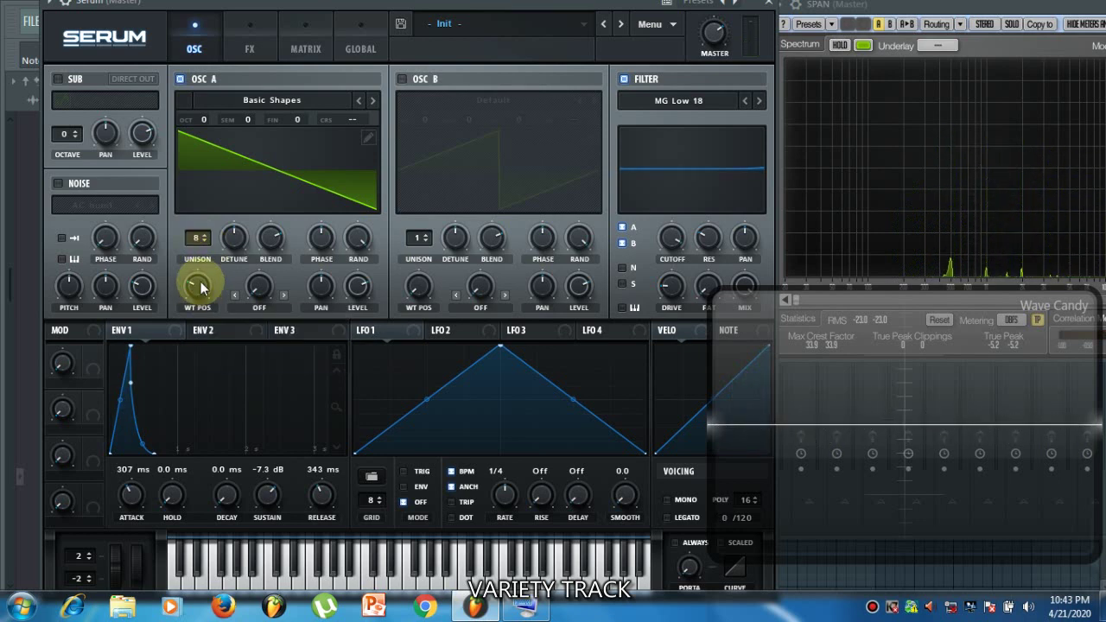
# - Try different detune amounts for OSC A's unison voices, settling on a low detune
pyautogui.moveTo(236, 238); pyautogui.dragTo(274, 321)
pyautogui.moveTo(277, 327); pyautogui.dragTo(262, 297)
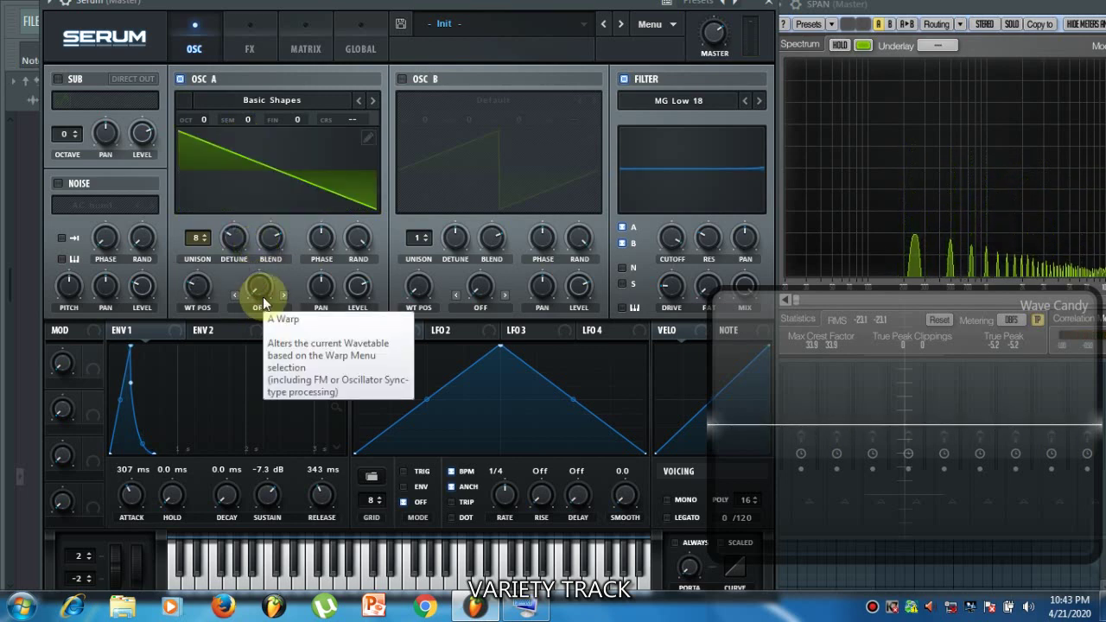
pyautogui.moveTo(234, 240); pyautogui.dragTo(239, 266)
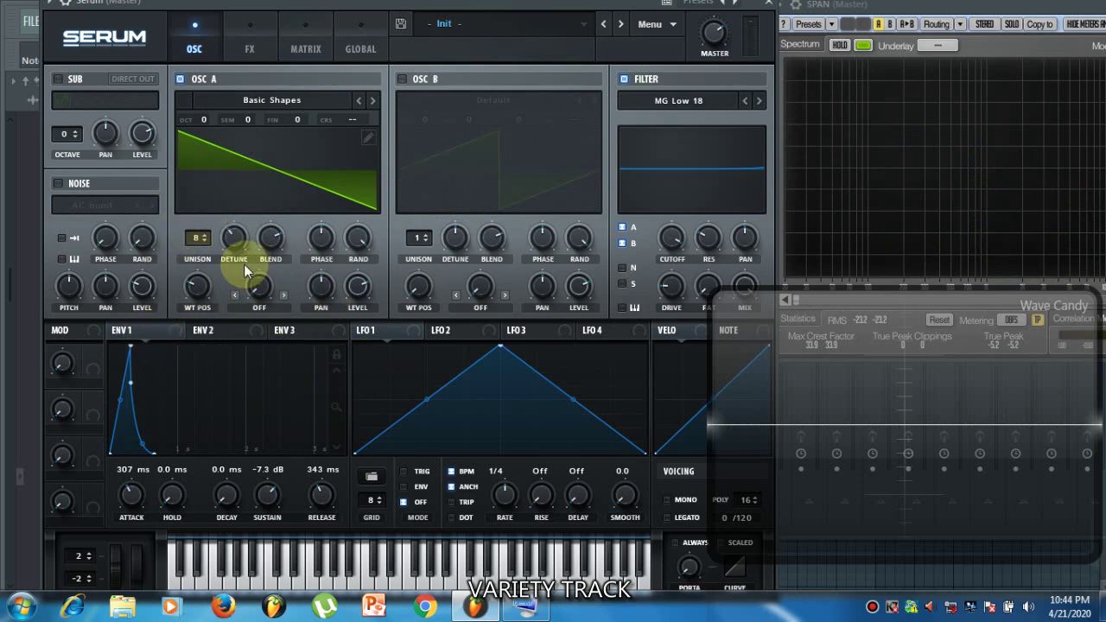
# - Toggle the filter off and on, and try its cutoff near the fully open setting
pyautogui.doubleClick(626, 78)
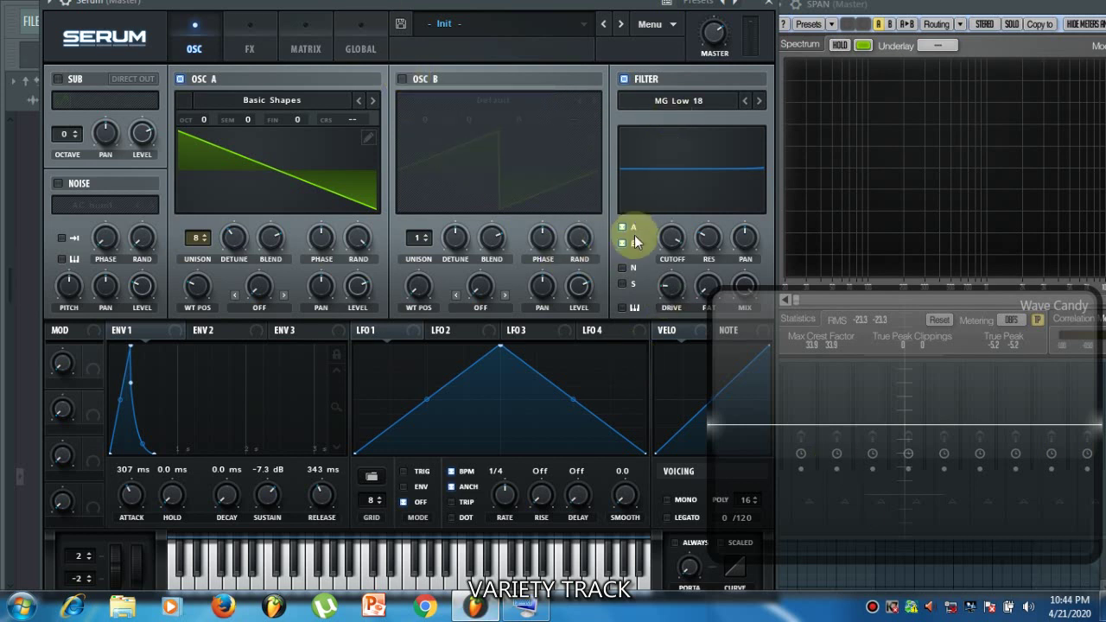
pyautogui.click(679, 243)
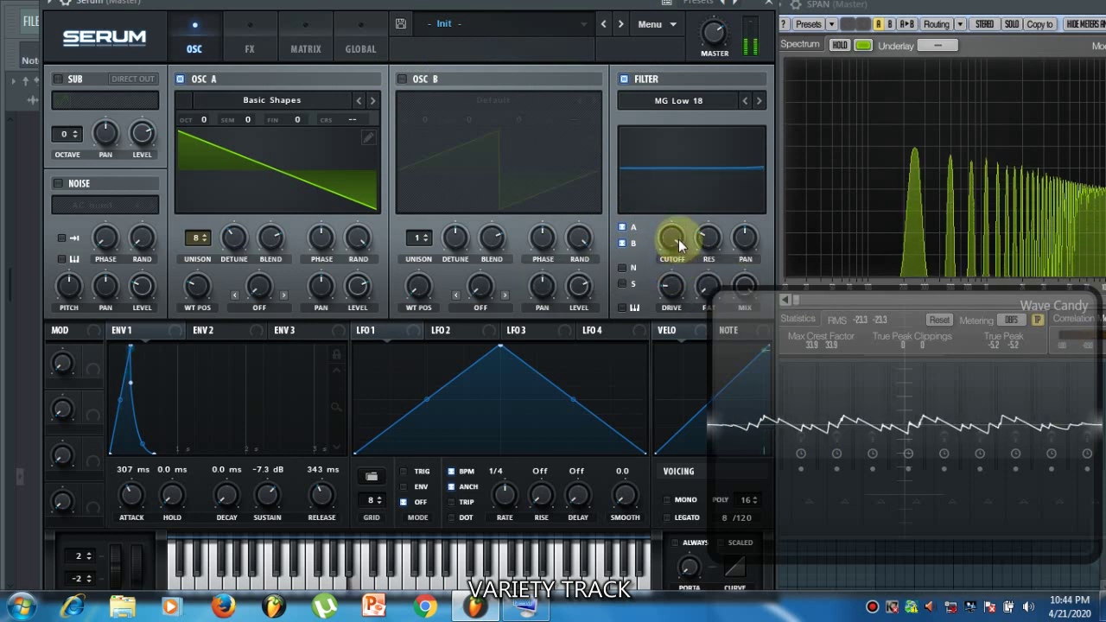
pyautogui.moveTo(679, 242); pyautogui.dragTo(674, 197)
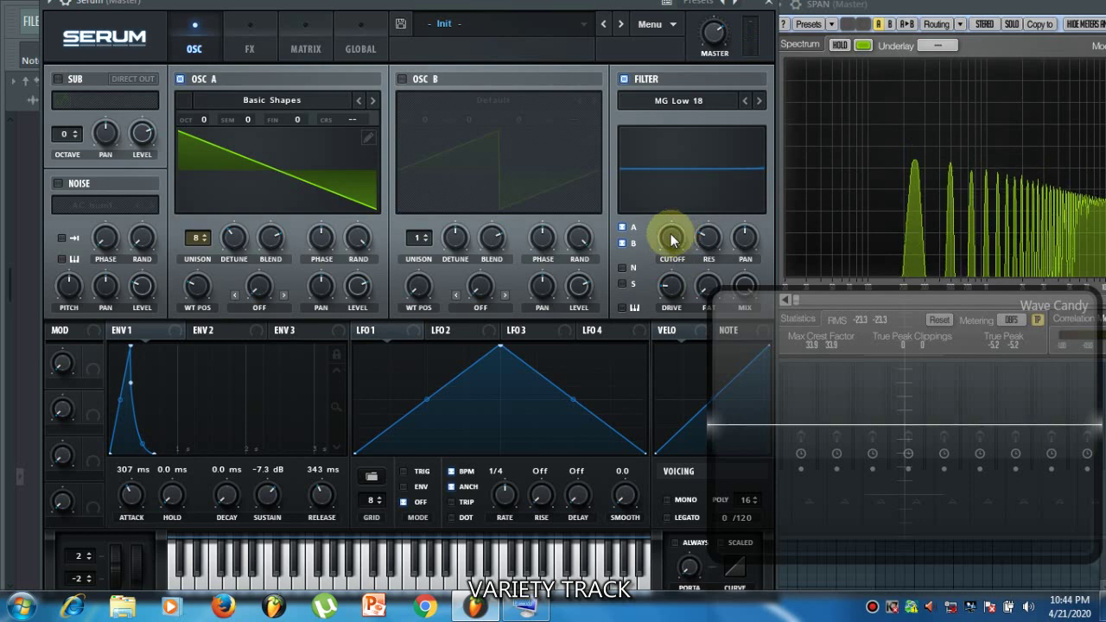
pyautogui.moveTo(672, 241); pyautogui.dragTo(666, 206)
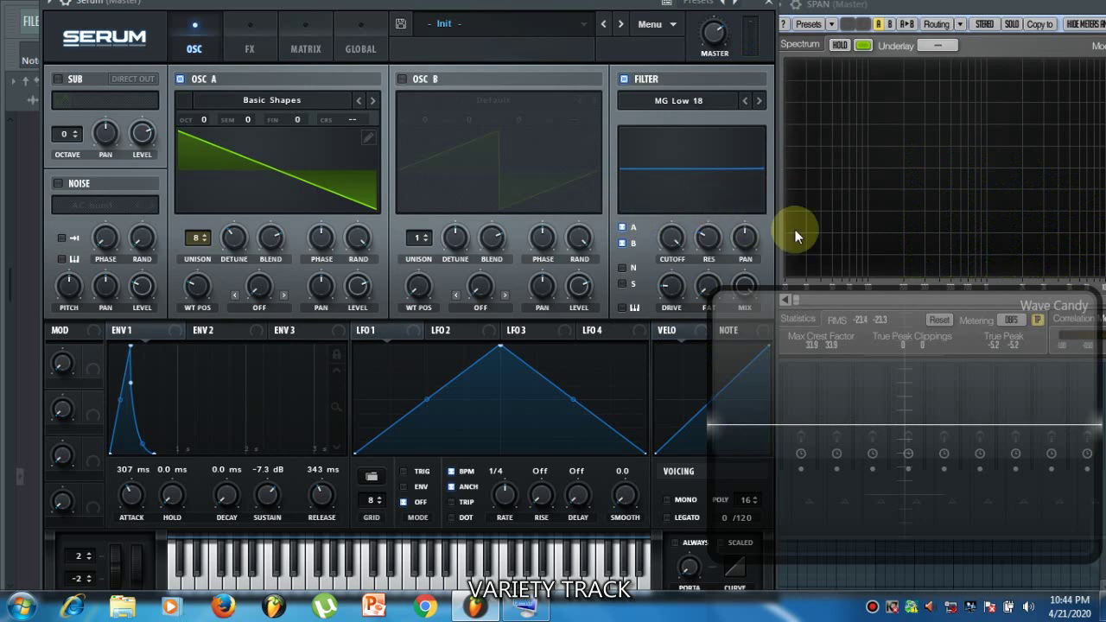
# - Move the Wave Candy display below SPAN's statistics, and switch the filter graph to its Phases view
pyautogui.click(974, 6)
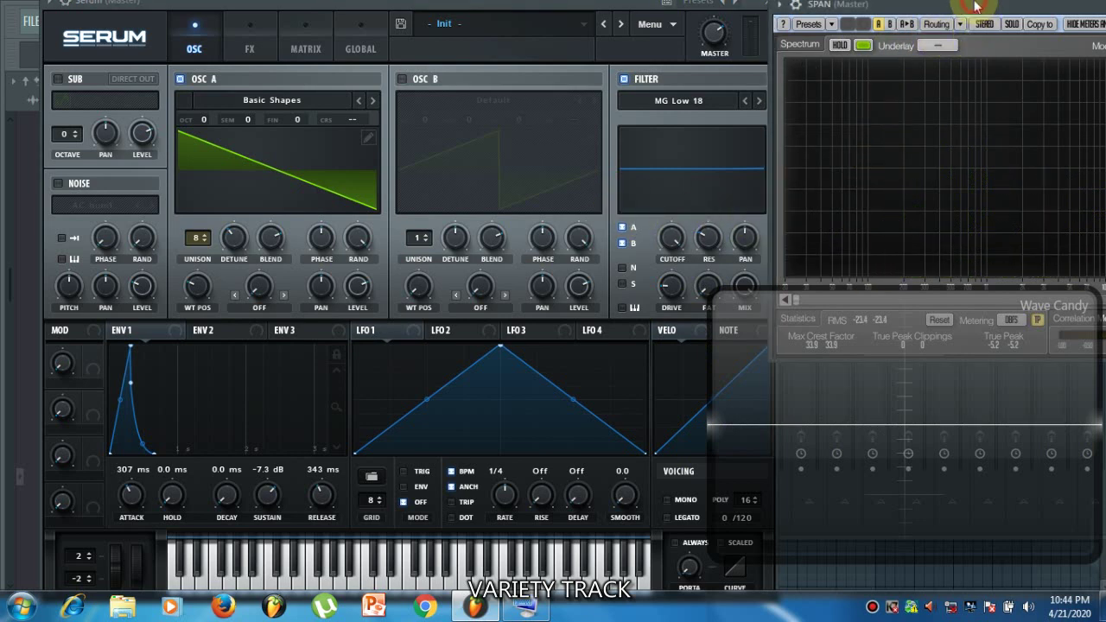
pyautogui.moveTo(947, 309); pyautogui.dragTo(961, 378)
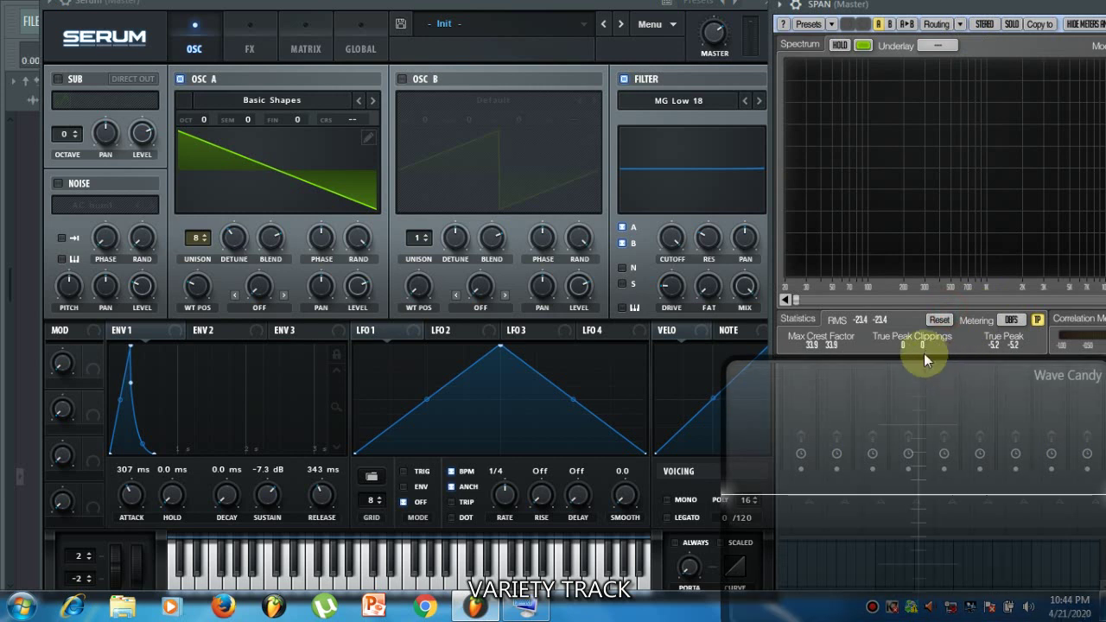
pyautogui.click(729, 175)
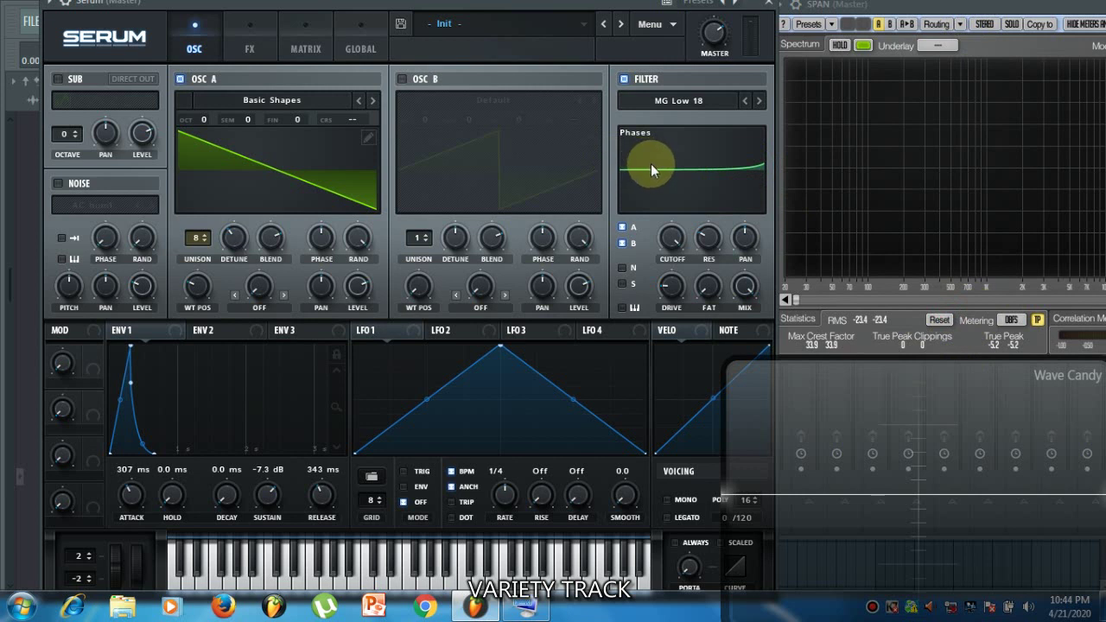
# - Sweep the filter cutoff down from 16384 Hz and back up to fully open
pyautogui.click(672, 240)
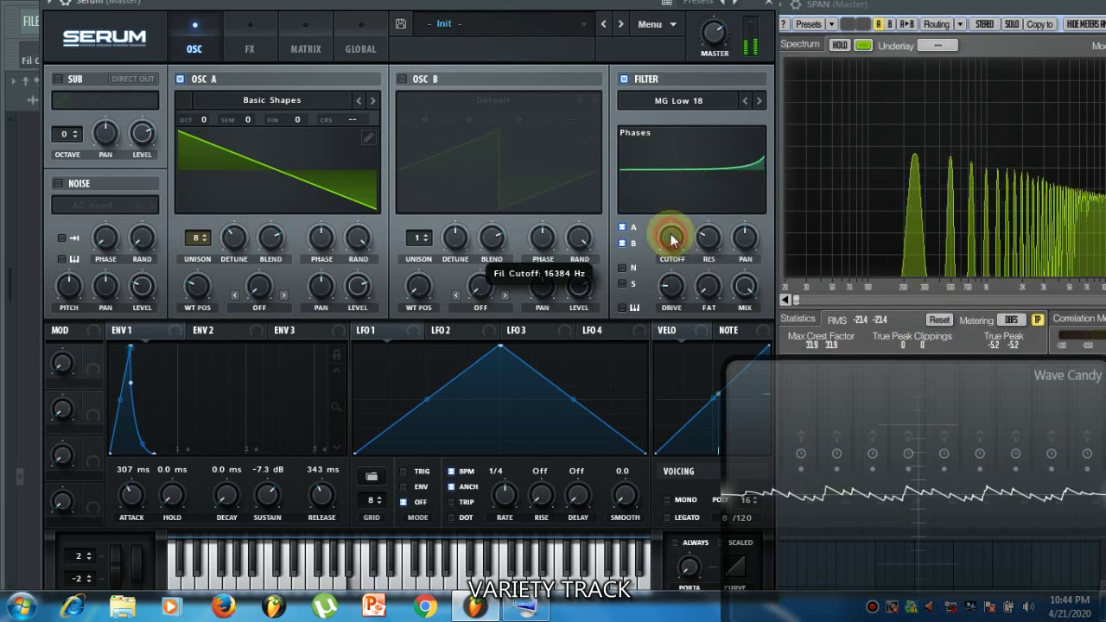
pyautogui.moveTo(672, 239); pyautogui.dragTo(690, 363)
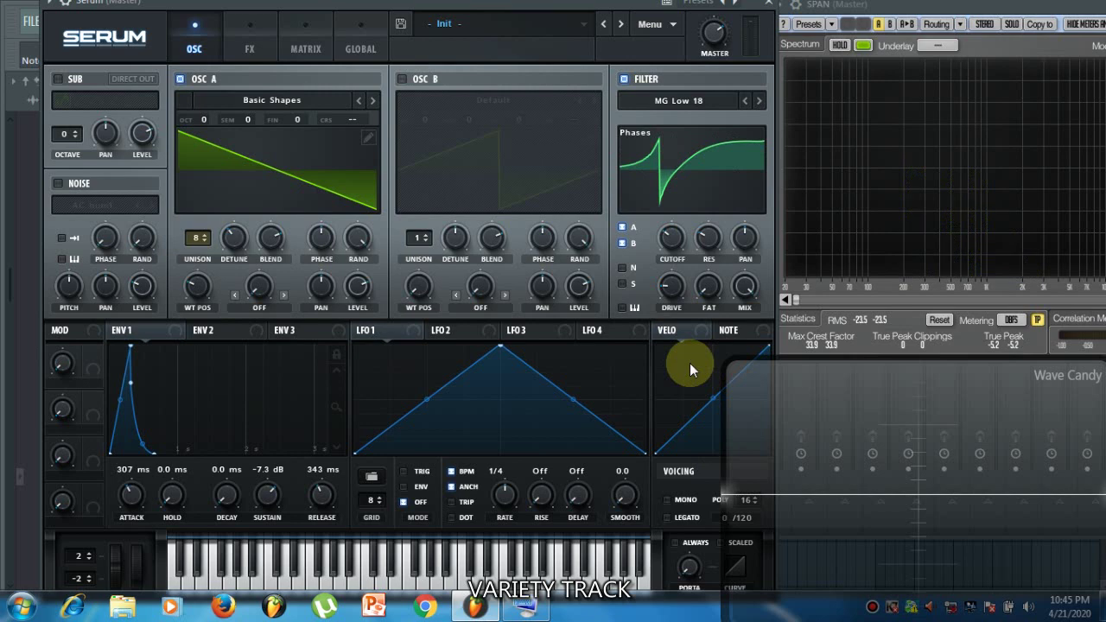
pyautogui.moveTo(671, 236); pyautogui.dragTo(658, 66)
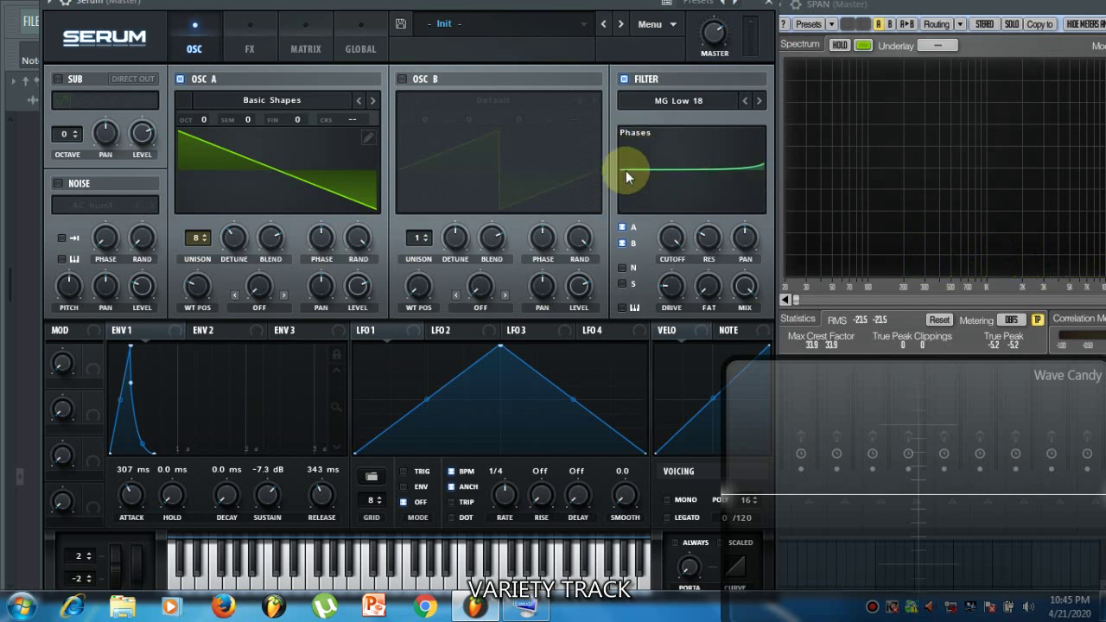
pyautogui.moveTo(672, 239); pyautogui.dragTo(679, 121)
# - Vary the filter resonance up to about 48%, settle on a lower amount, and try the filter pan, keeping it centred
pyautogui.moveTo(708, 237); pyautogui.dragTo(719, 368)
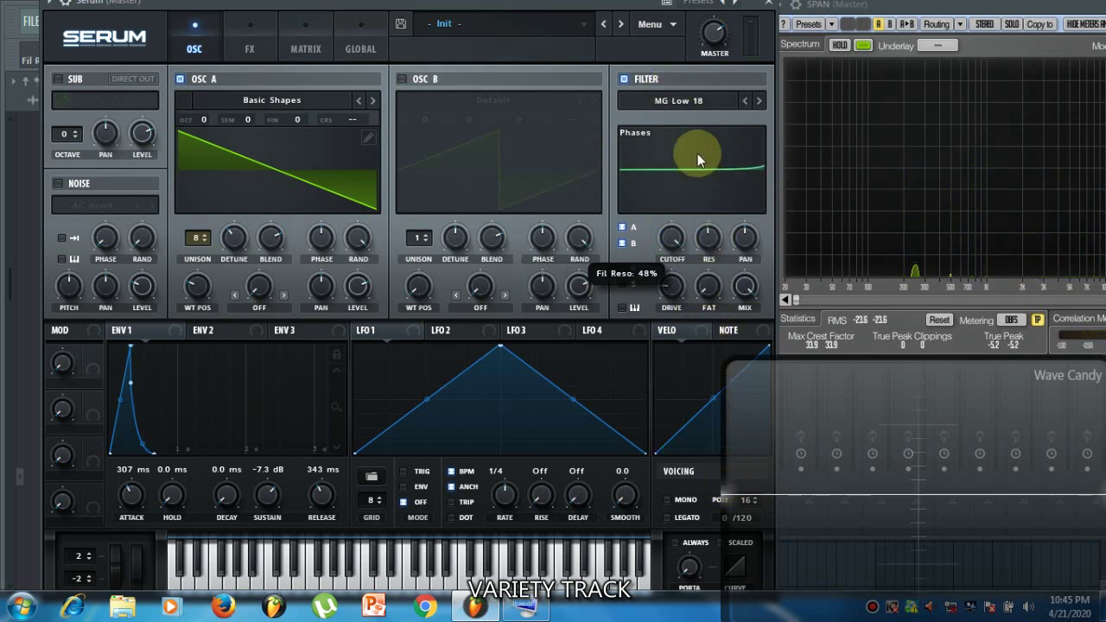
pyautogui.moveTo(706, 169); pyautogui.dragTo(714, 255)
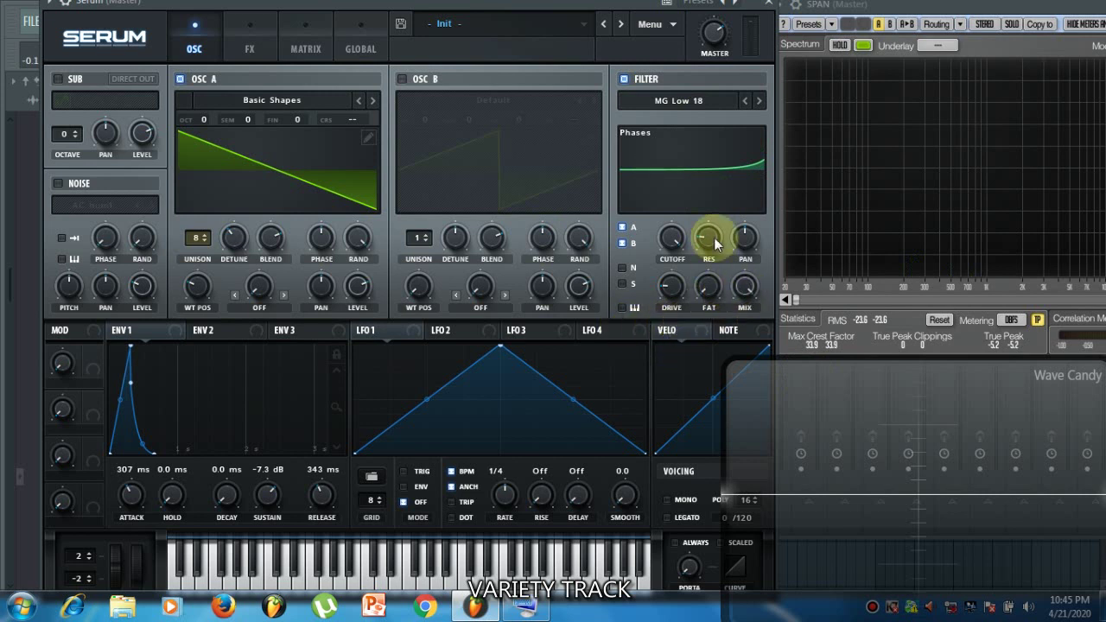
pyautogui.moveTo(743, 235)
pyautogui.mouseDown()
pyautogui.moveTo(772, 353)
pyautogui.moveTo(711, 34)
pyautogui.moveTo(756, 375)
pyautogui.moveTo(735, 219)
pyautogui.mouseUp()
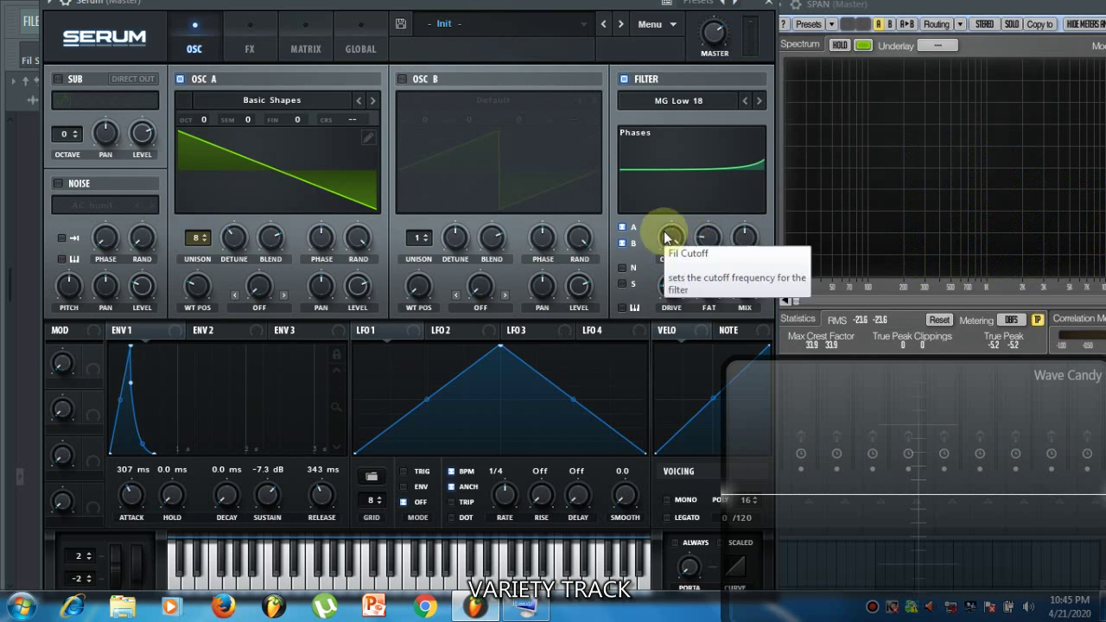
# - Try the MG Low 24 filter type with its cutoff, look through the Multi filter types, and restore MG Low 18
pyautogui.click(677, 102)
pyautogui.moveTo(664, 119)
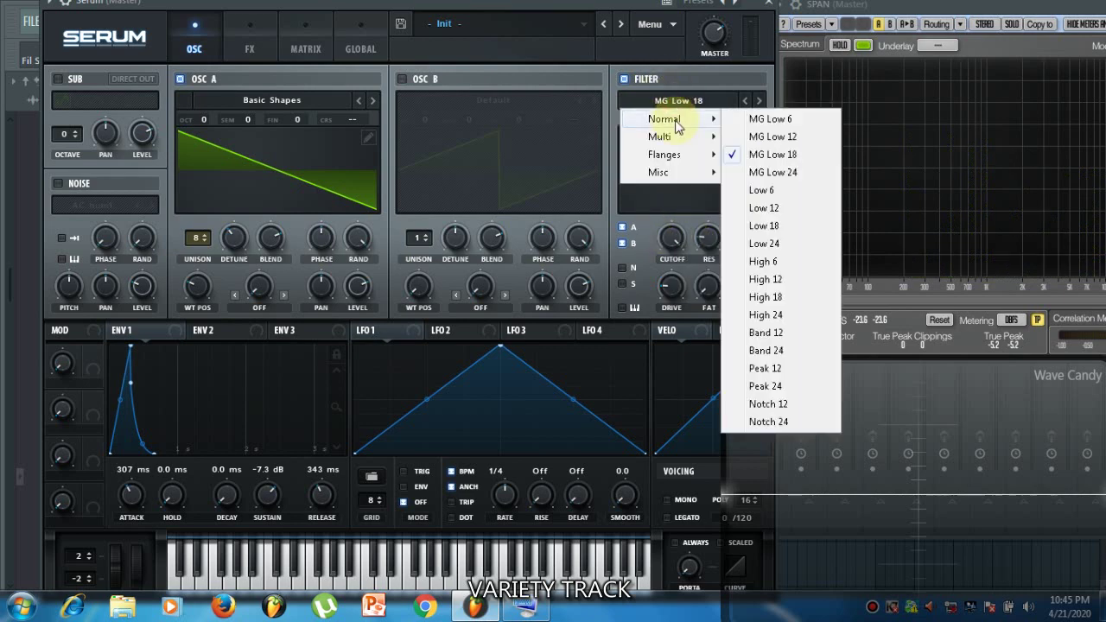
pyautogui.click(770, 173)
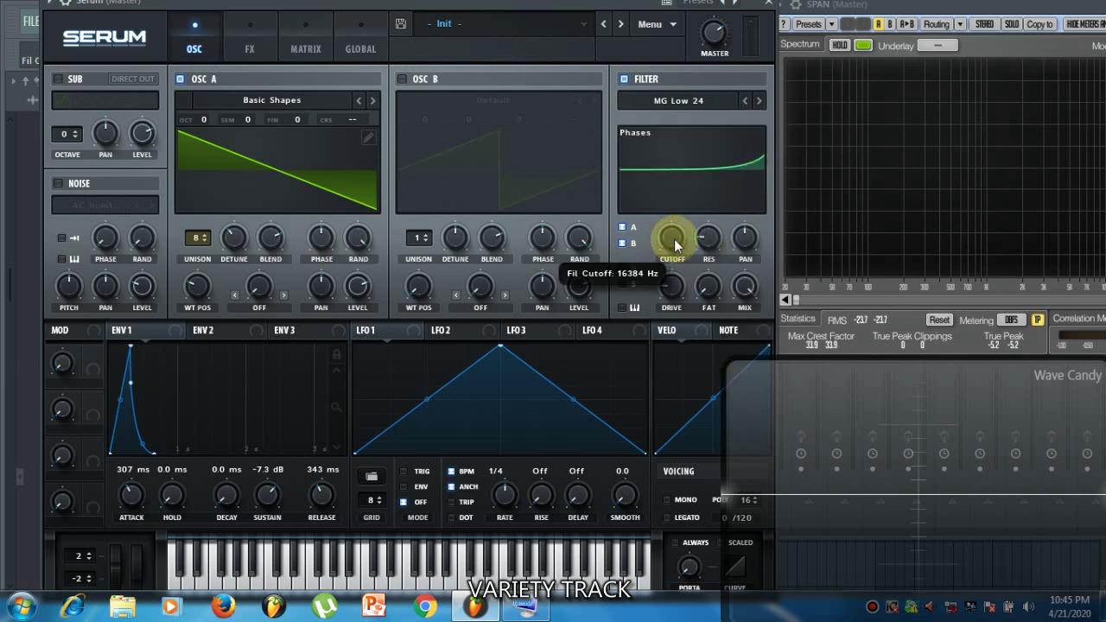
pyautogui.moveTo(674, 238); pyautogui.dragTo(674, 100)
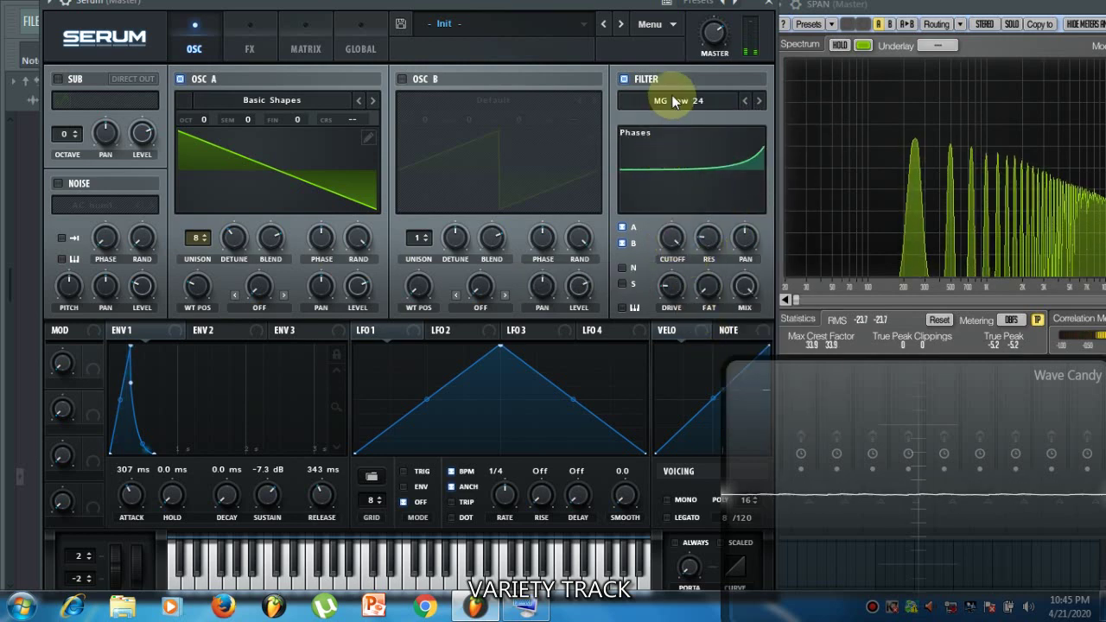
pyautogui.click(677, 101)
pyautogui.moveTo(687, 142)
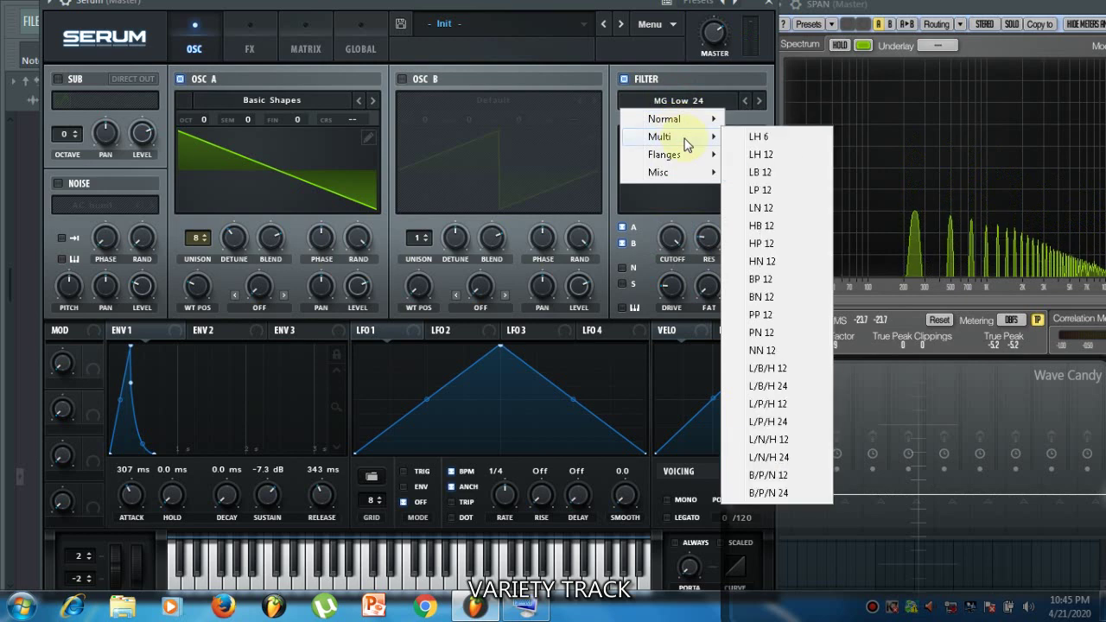
pyautogui.moveTo(683, 119)
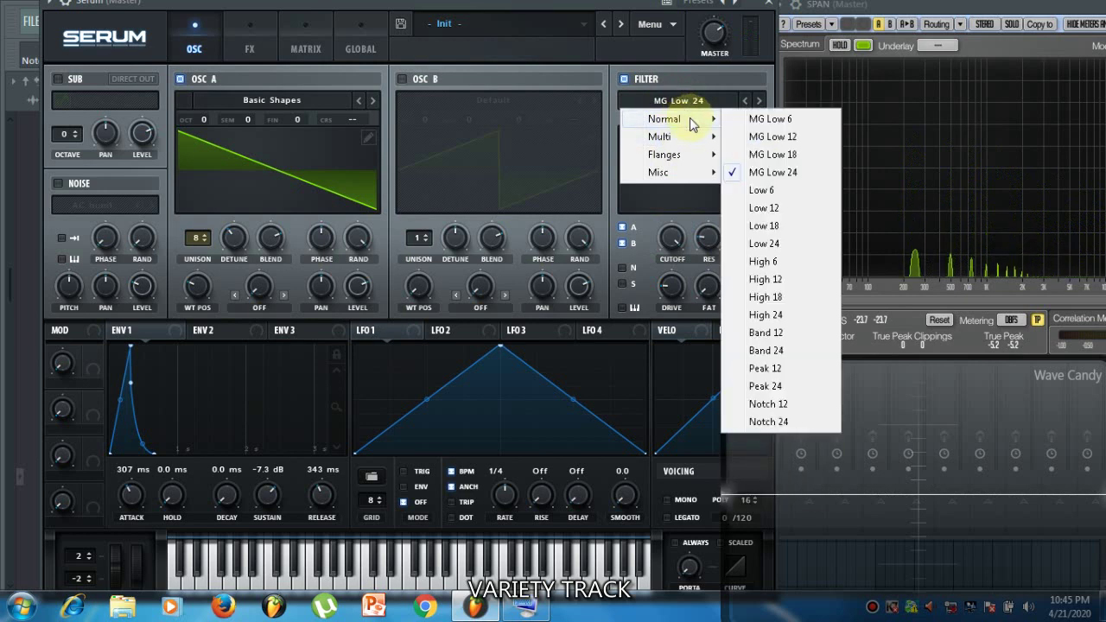
pyautogui.click(788, 156)
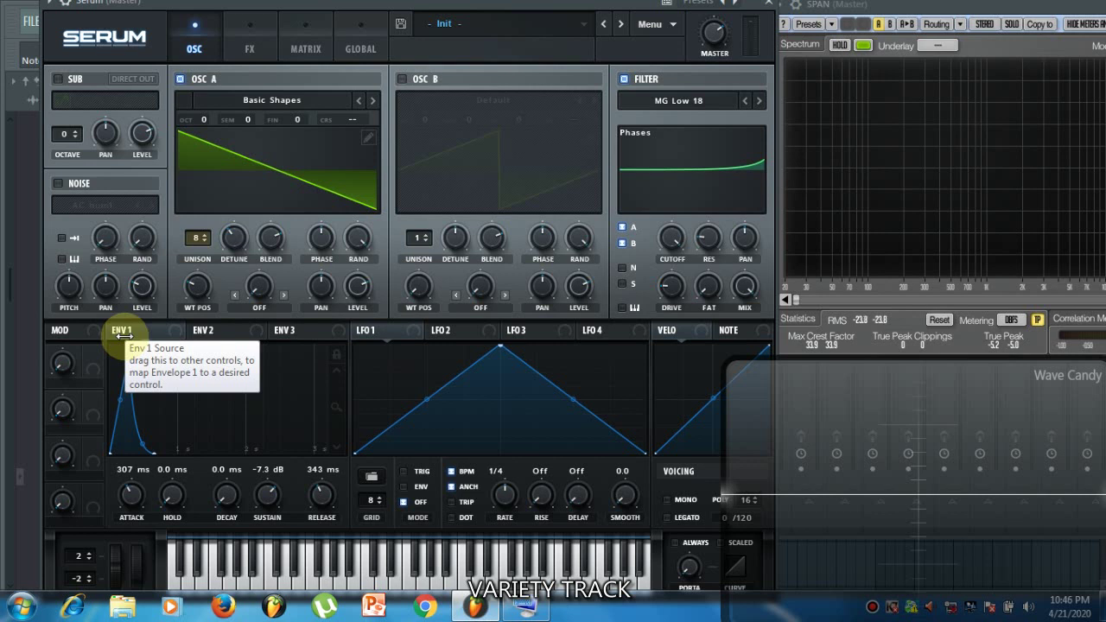
# - Set ENV 1's attack to 361 ms
pyautogui.click(131, 499)
pyautogui.moveTo(131, 499); pyautogui.dragTo(133, 500)
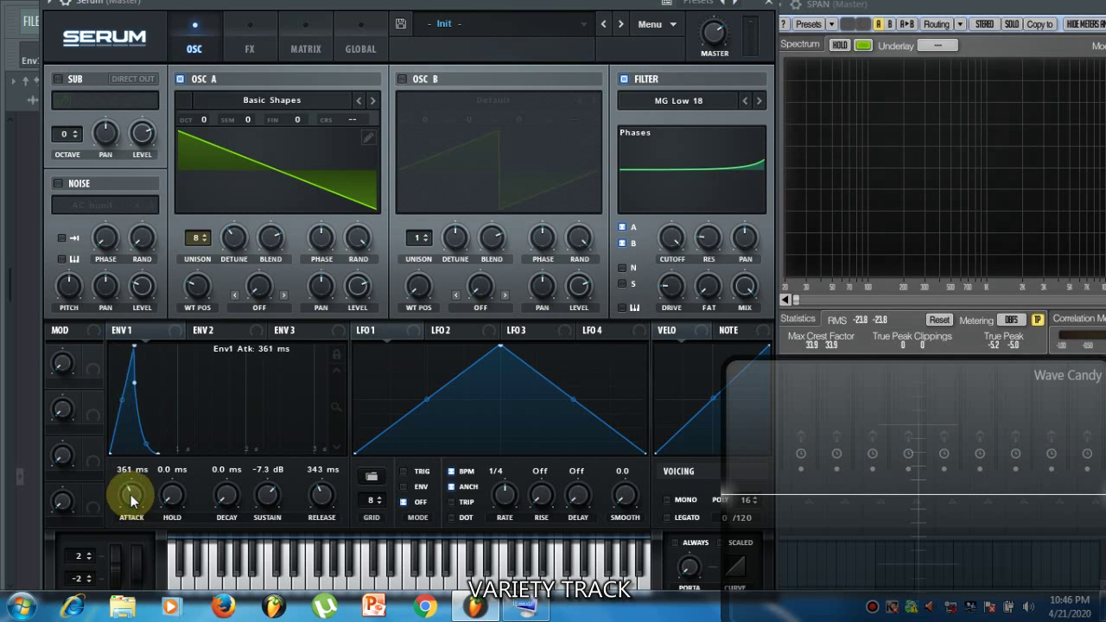
# - Set ENV 1's sustain to -7.7 dB and play a note to hear the envelope
pyautogui.click(223, 500)
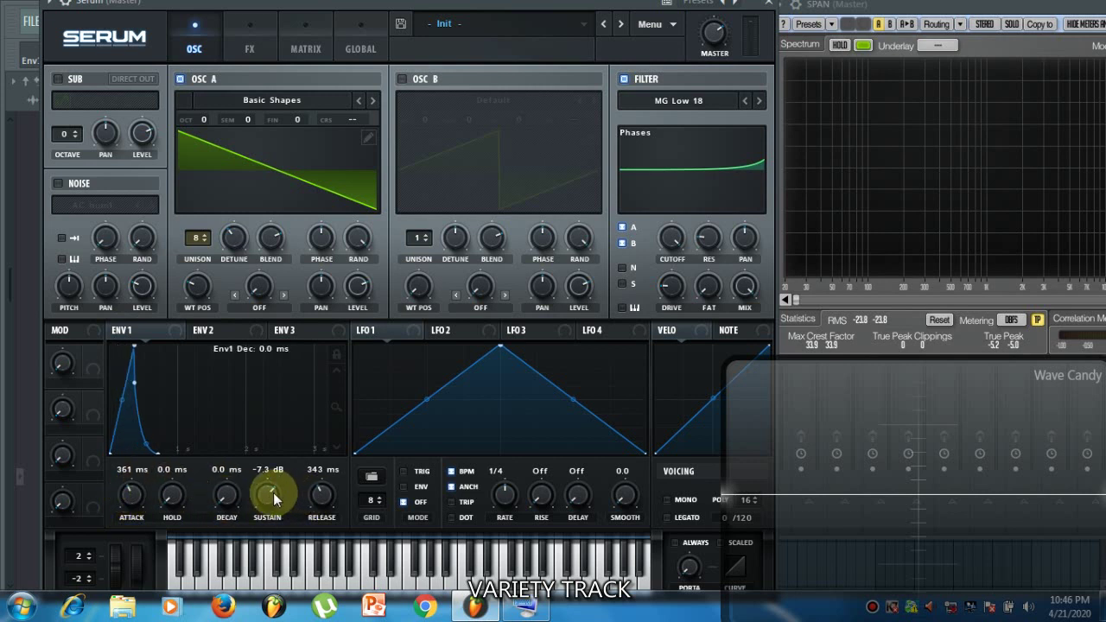
pyautogui.moveTo(269, 493); pyautogui.dragTo(270, 505)
pyautogui.click(318, 495)
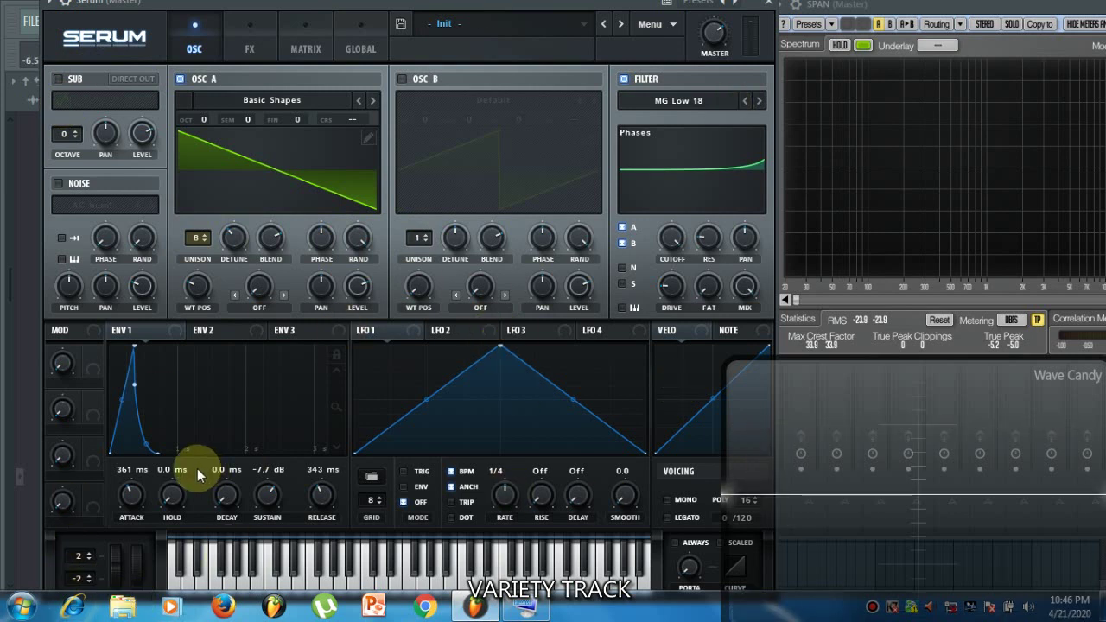
pyautogui.press('z')
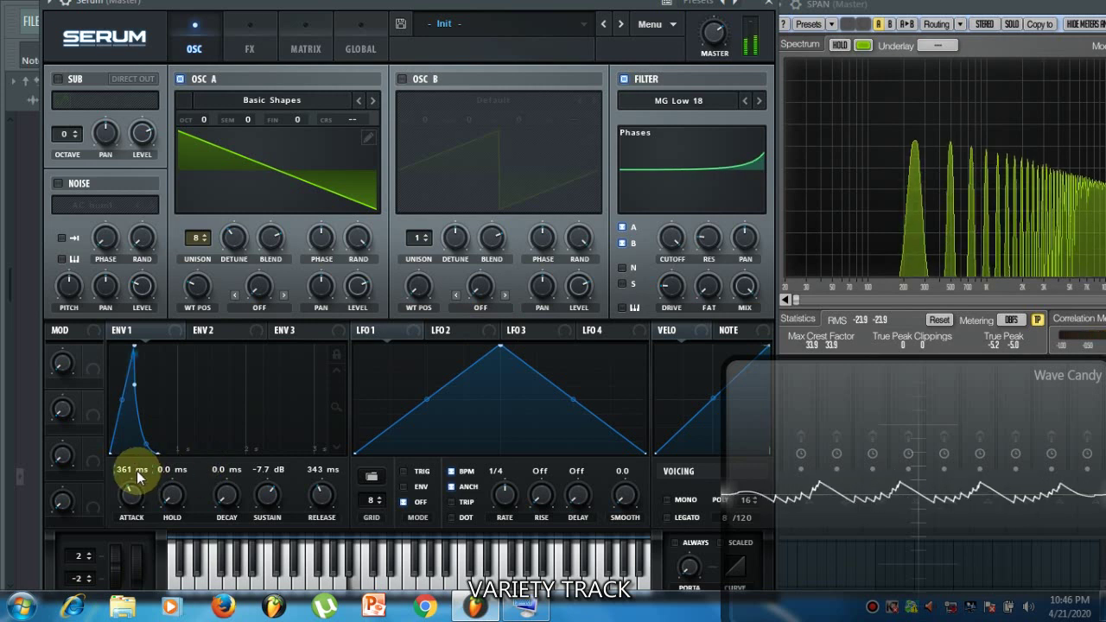
# - Compare ENV 1 attack times of 0.0 ms, 3.00 s and 6.8 ms while playing notes, settling on 446 ms
pyautogui.moveTo(133, 496); pyautogui.dragTo(168, 609)
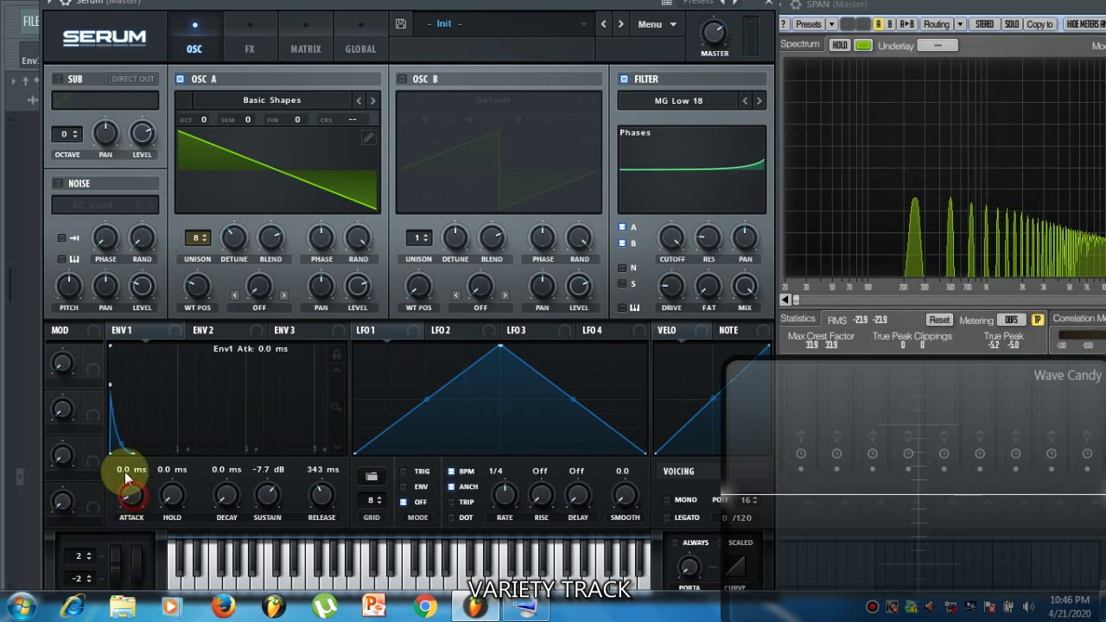
pyautogui.moveTo(124, 472); pyautogui.dragTo(121, 368)
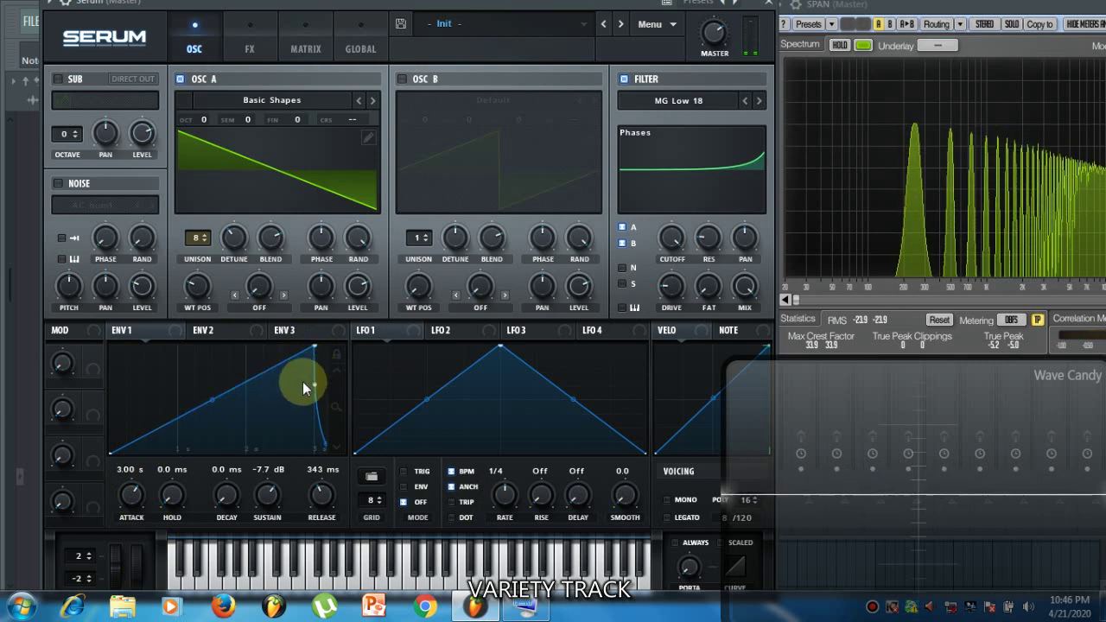
pyautogui.moveTo(131, 495); pyautogui.dragTo(152, 595)
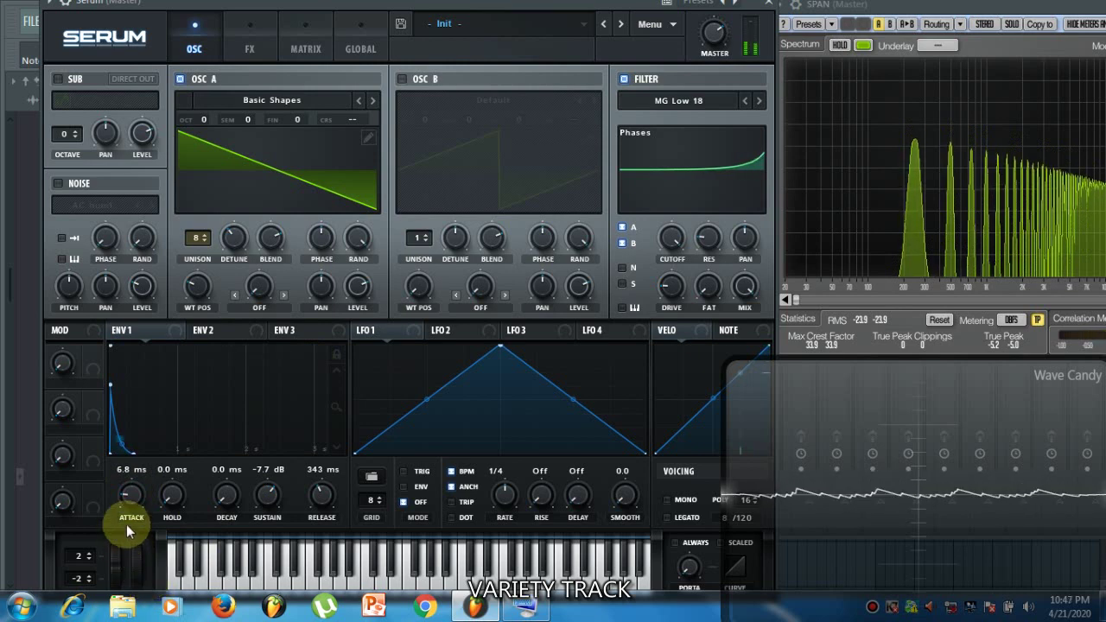
pyautogui.moveTo(133, 506); pyautogui.dragTo(130, 452)
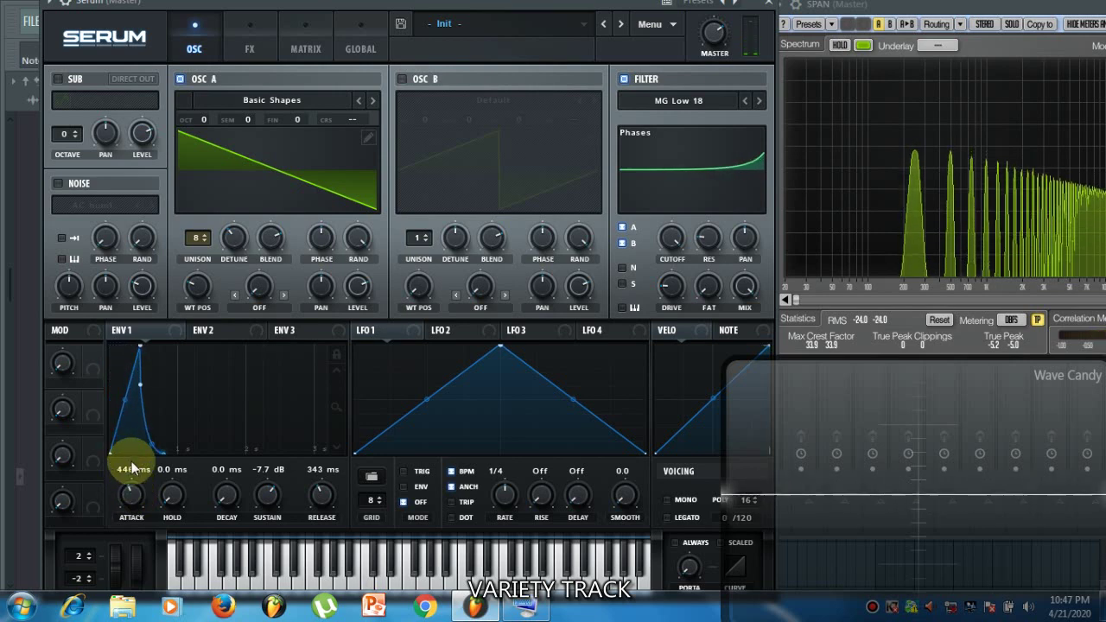
# - Compare ENV 1 release times of 324 ms, 2.51 s and 170 ms while playing notes, settling on 382 ms
pyautogui.moveTo(320, 507)
pyautogui.mouseDown()
pyautogui.moveTo(324, 464)
pyautogui.moveTo(329, 516)
pyautogui.mouseUp()
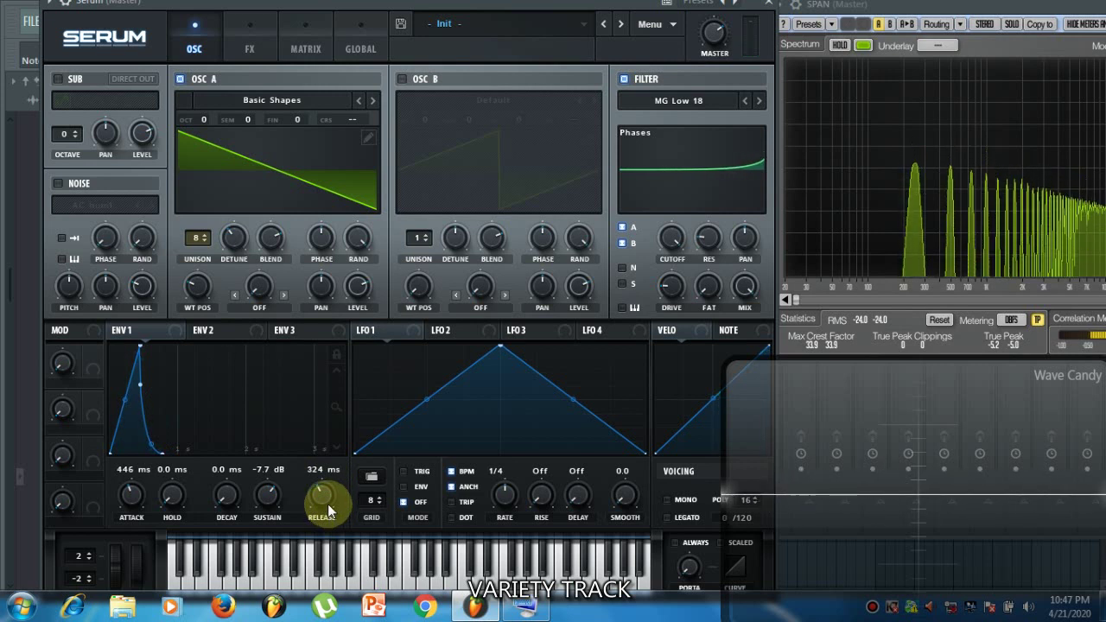
pyautogui.moveTo(317, 487); pyautogui.dragTo(308, 466)
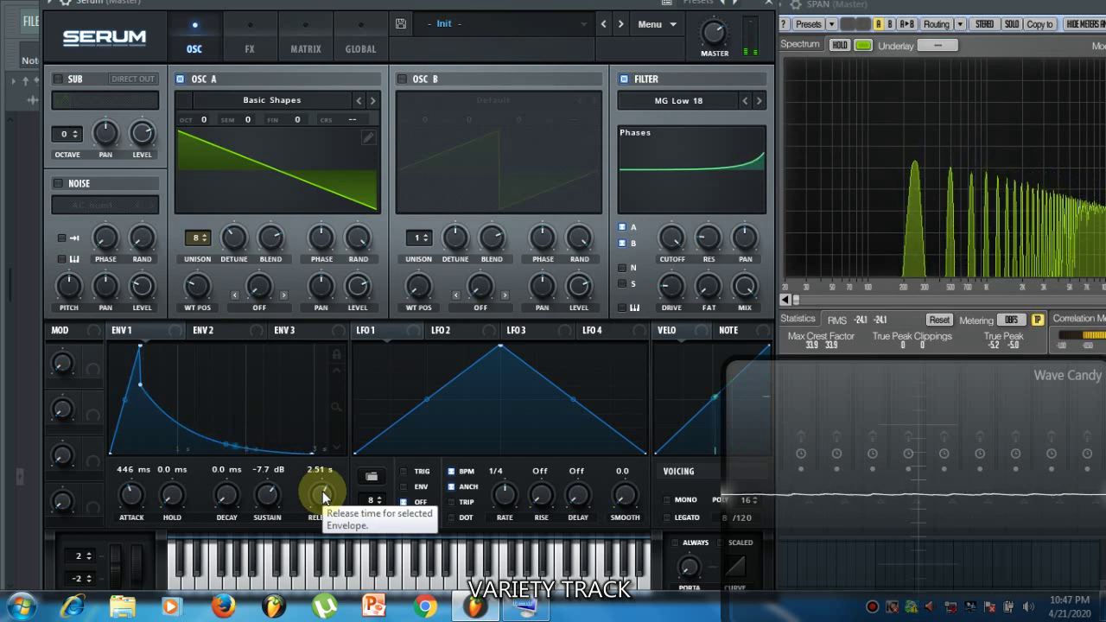
pyautogui.moveTo(324, 497); pyautogui.dragTo(343, 550)
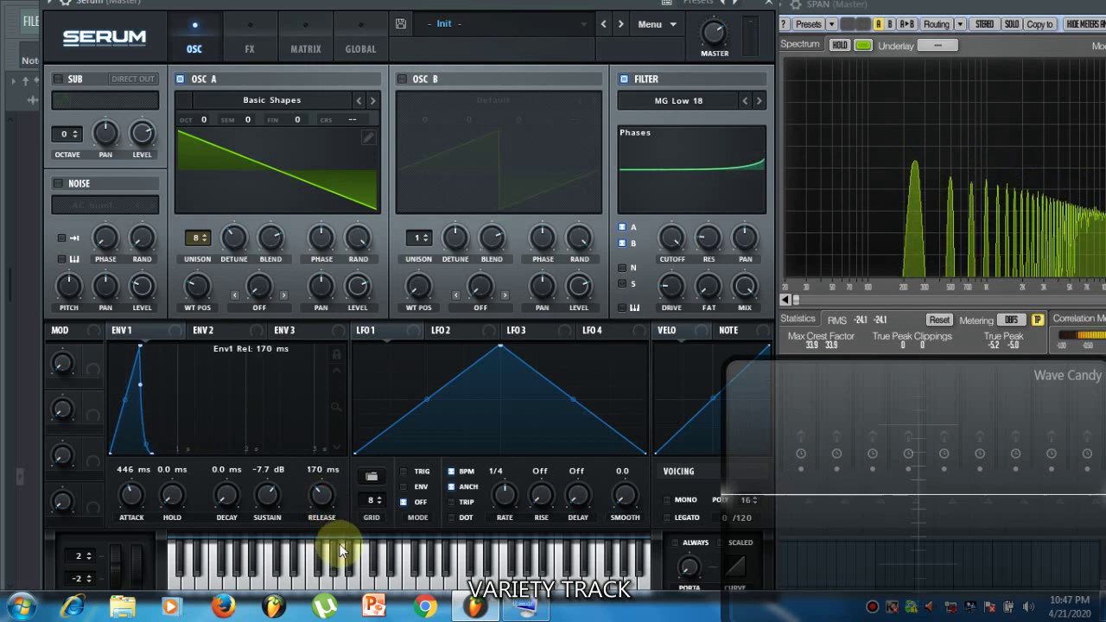
pyautogui.click(344, 550)
pyautogui.click(343, 550)
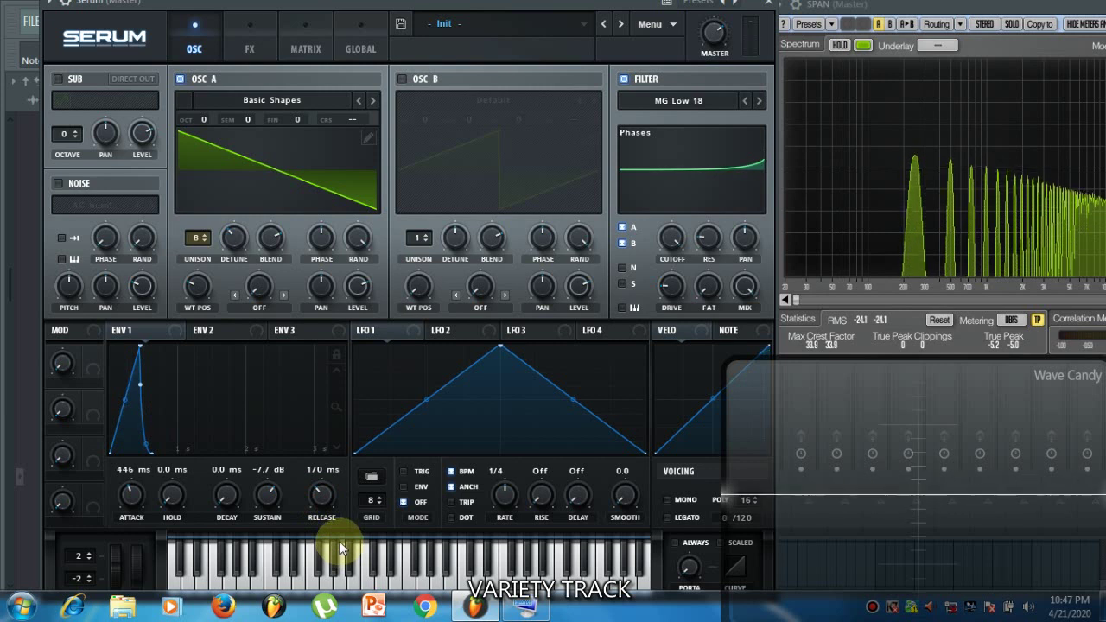
pyautogui.moveTo(320, 493); pyautogui.dragTo(321, 490)
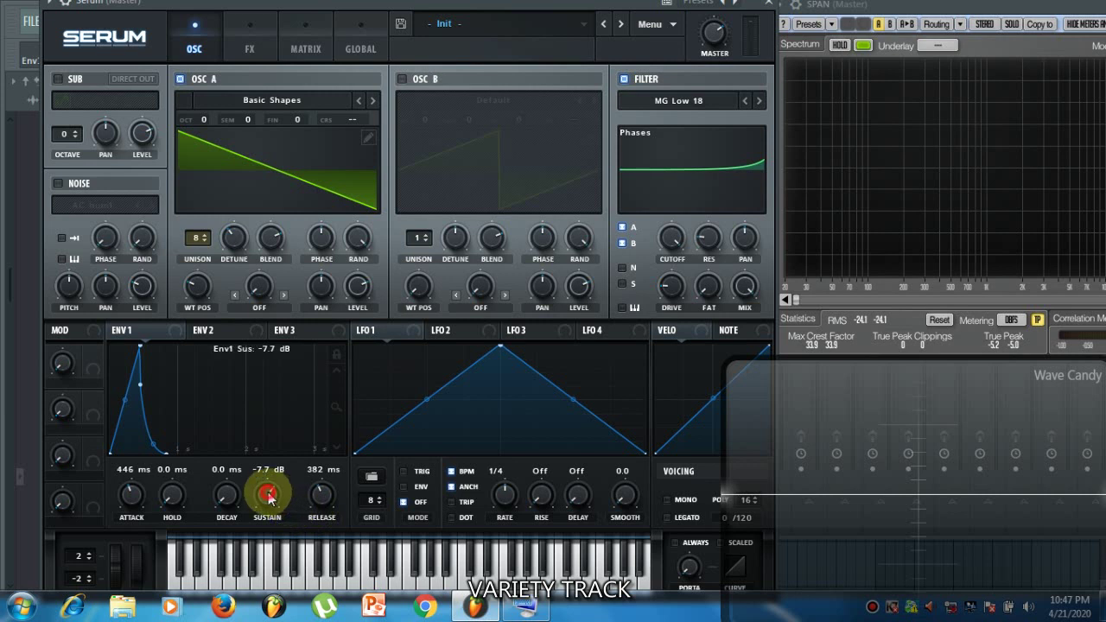
# - Lower ENV 1's sustain to -19.1 dB, play notes, and raise it through -5.1 dB to about -2.8 dB
pyautogui.moveTo(268, 495); pyautogui.dragTo(289, 529)
pyautogui.moveTo(262, 490); pyautogui.dragTo(283, 520)
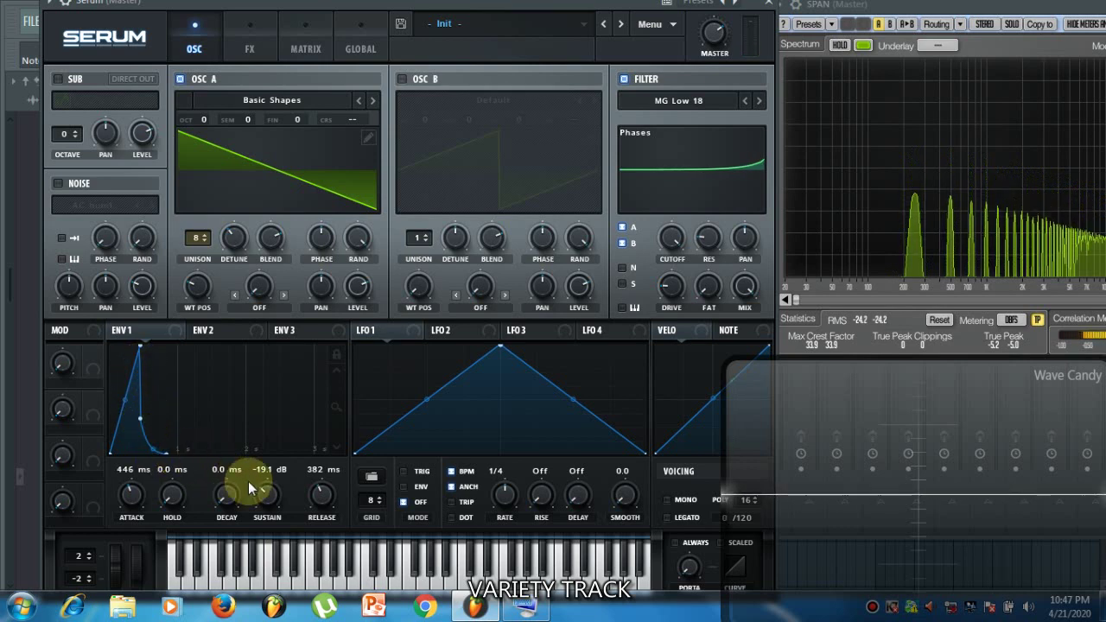
pyautogui.moveTo(268, 493); pyautogui.dragTo(265, 409)
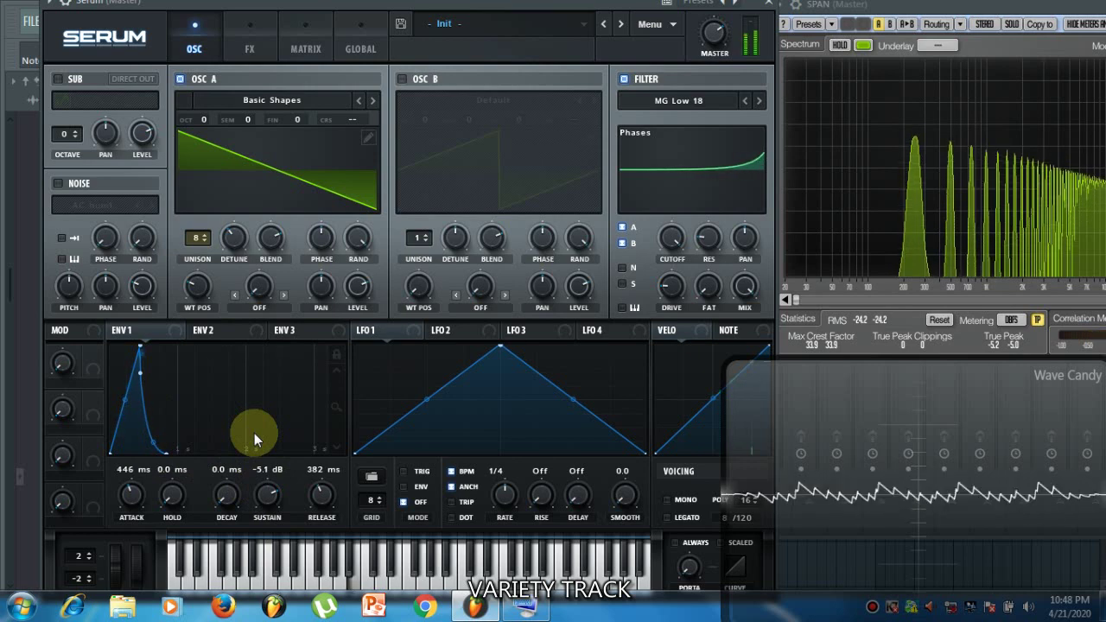
pyautogui.moveTo(267, 493); pyautogui.dragTo(268, 510)
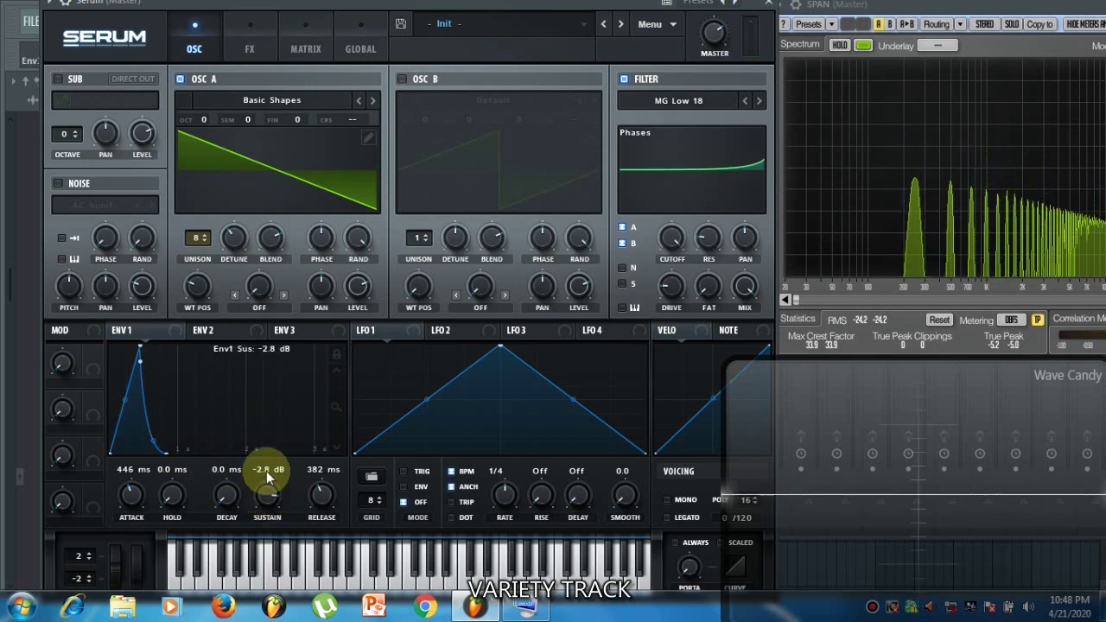
# - Lower ENV 1's sustain through -22.1 dB to -oo dB and play notes to hear the effect
pyautogui.moveTo(267, 471); pyautogui.dragTo(300, 564)
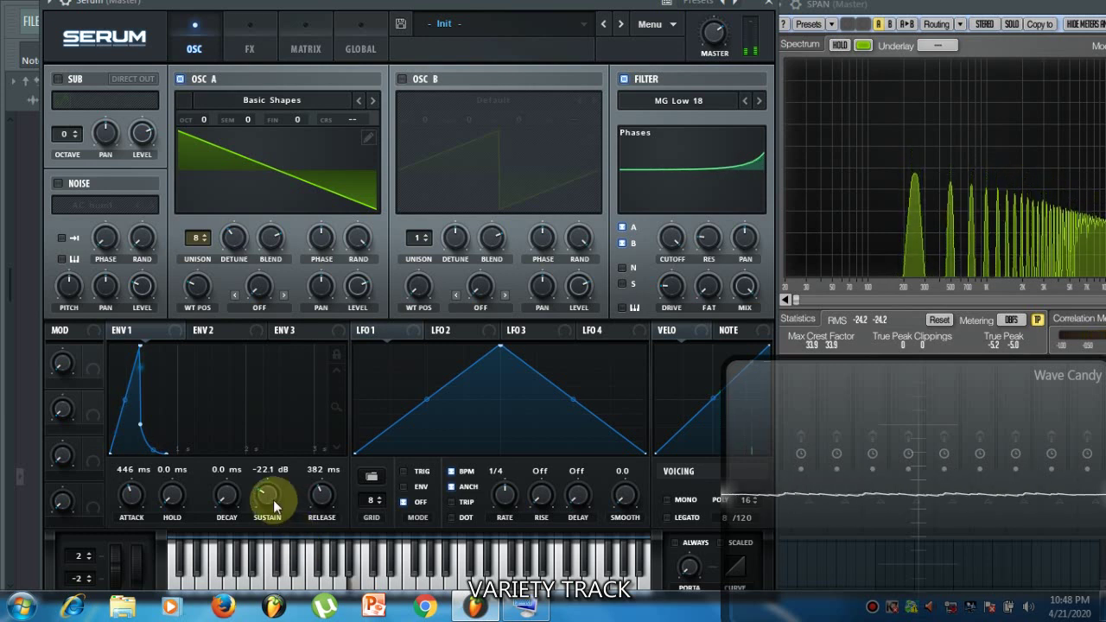
pyautogui.moveTo(273, 498); pyautogui.dragTo(290, 567)
pyautogui.click(291, 554)
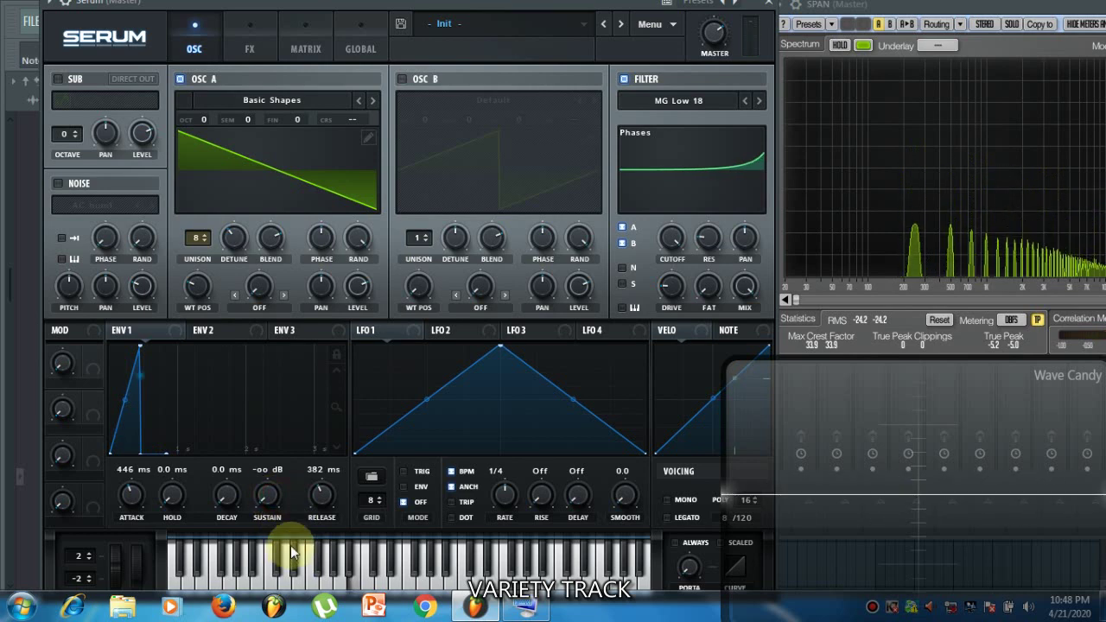
pyautogui.press('z')
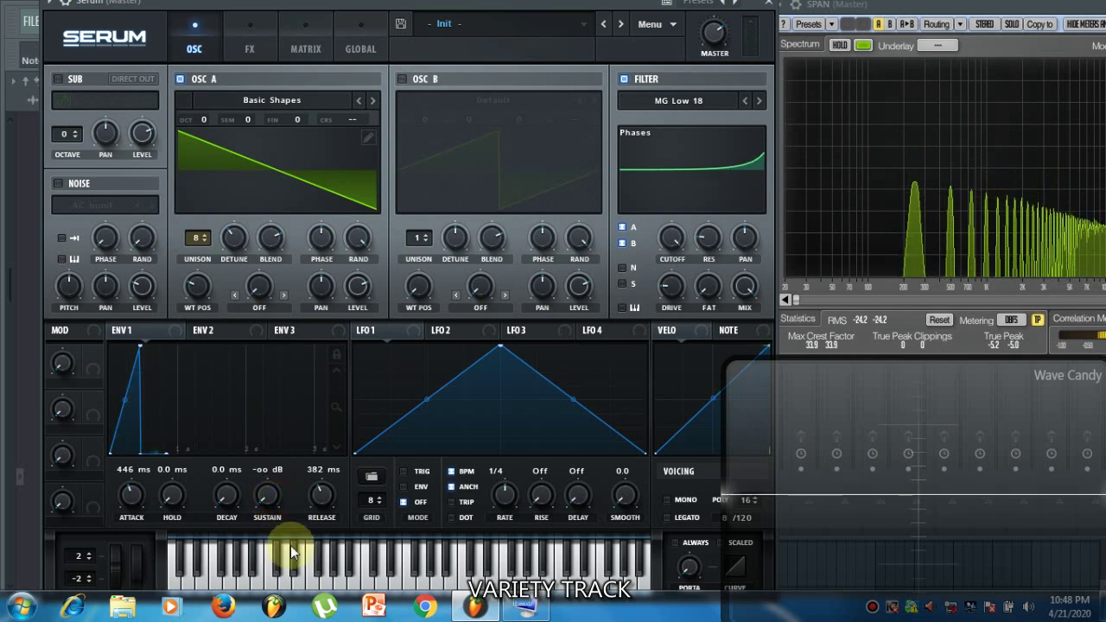
pyautogui.press('z')
# - Raise ENV 1's sustain through -26.7 dB to 0.0 dB and settle on -7.2 dB
pyautogui.moveTo(265, 498); pyautogui.dragTo(254, 459)
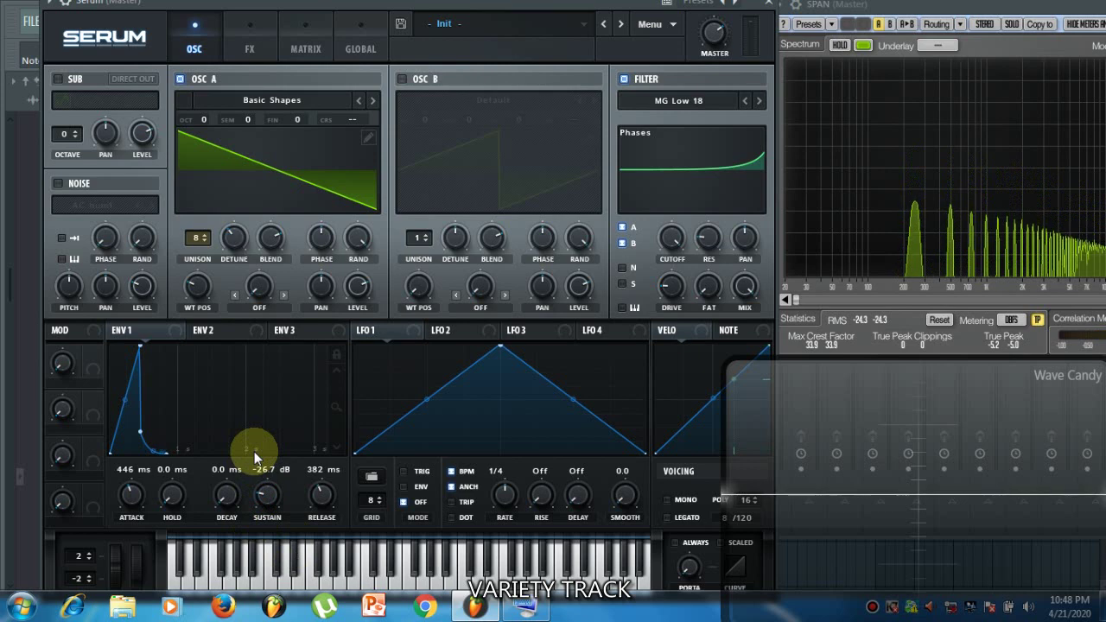
pyautogui.moveTo(267, 490); pyautogui.dragTo(264, 353)
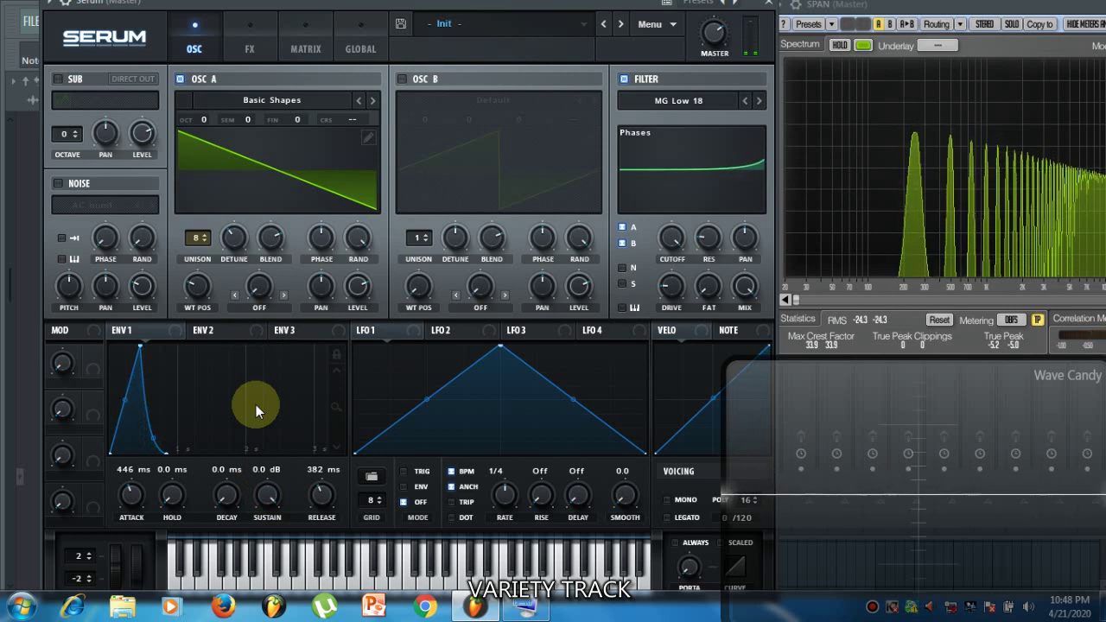
pyautogui.click(267, 495)
pyautogui.moveTo(267, 495)
pyautogui.mouseDown()
pyautogui.moveTo(267, 511)
pyautogui.moveTo(279, 502)
pyautogui.mouseUp()
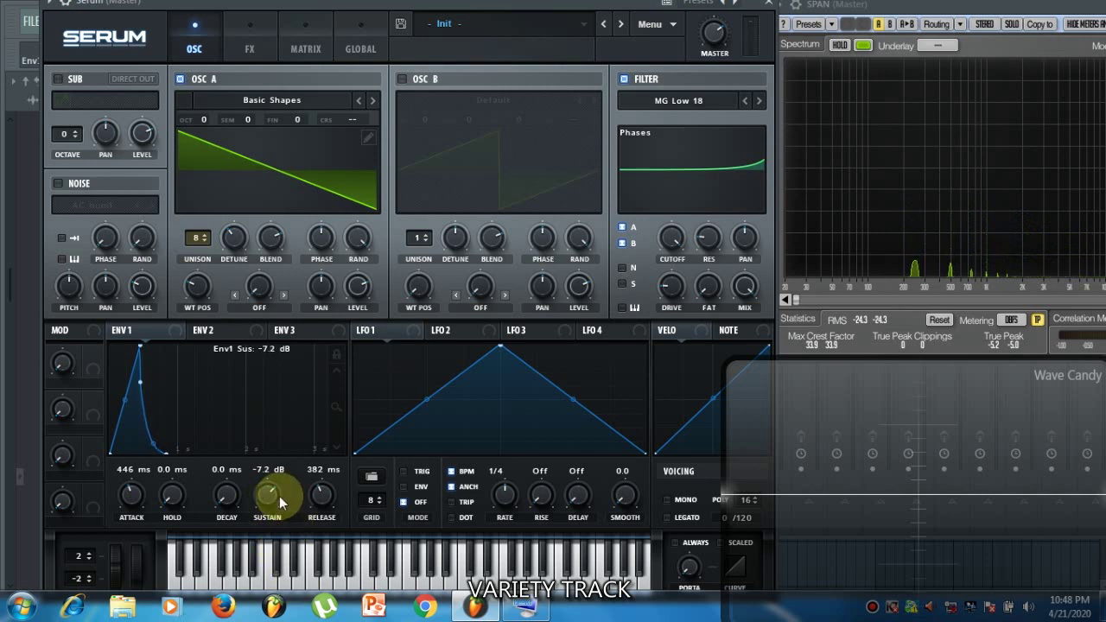
# - Set ENV 1's decay to 361 ms, audition it with sustained notes, and set the attack to 342 ms
pyautogui.click(229, 496)
pyautogui.moveTo(229, 498); pyautogui.dragTo(231, 474)
pyautogui.press('q')
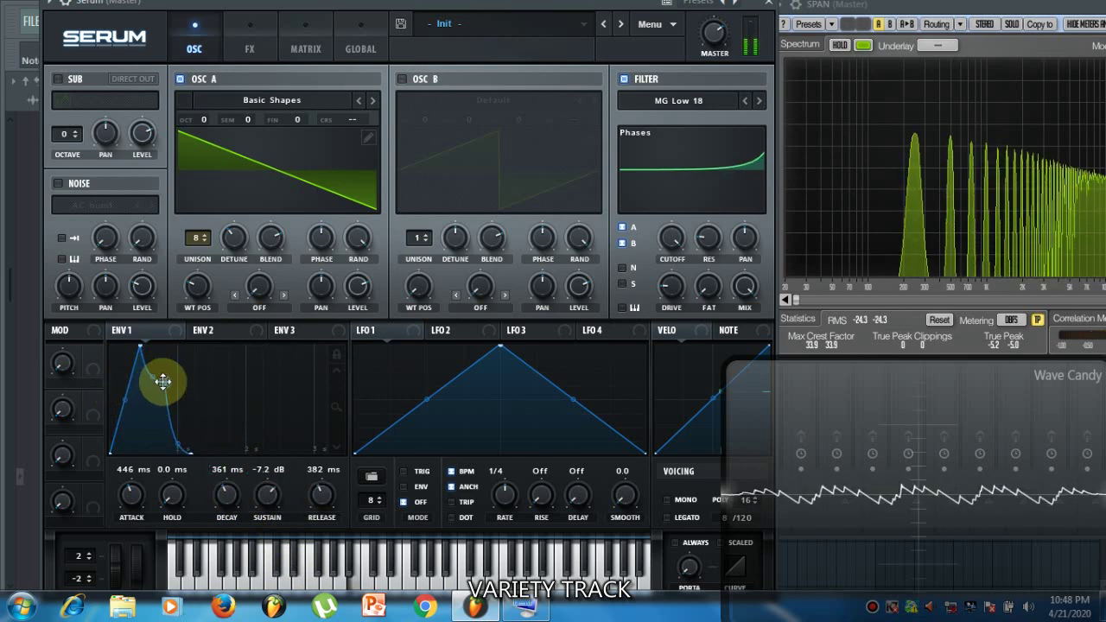
pyautogui.press('q')
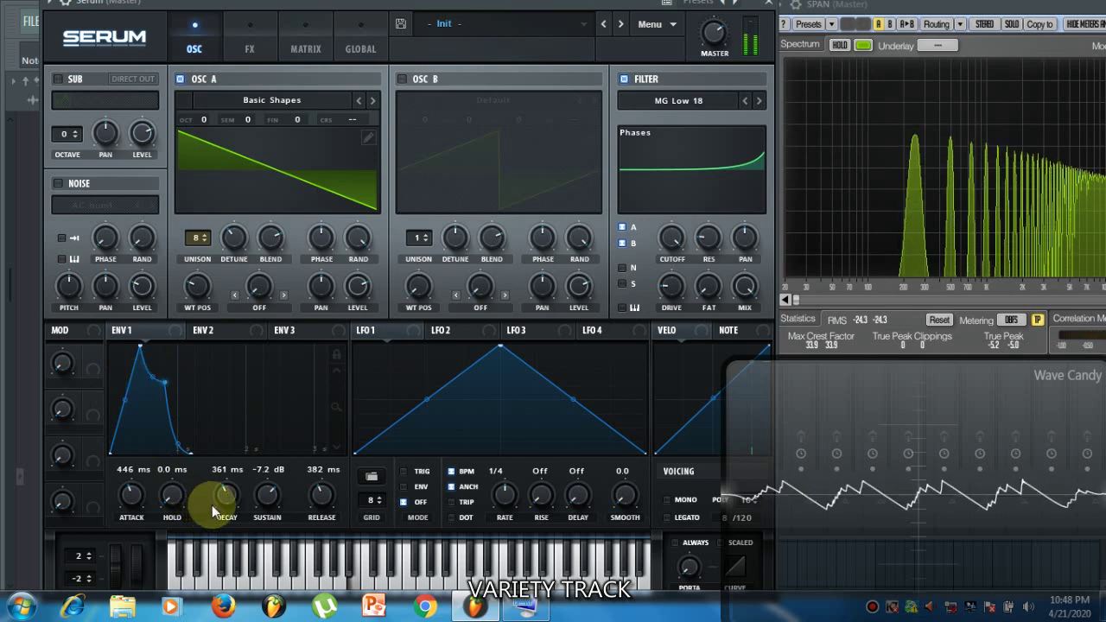
pyautogui.press('q')
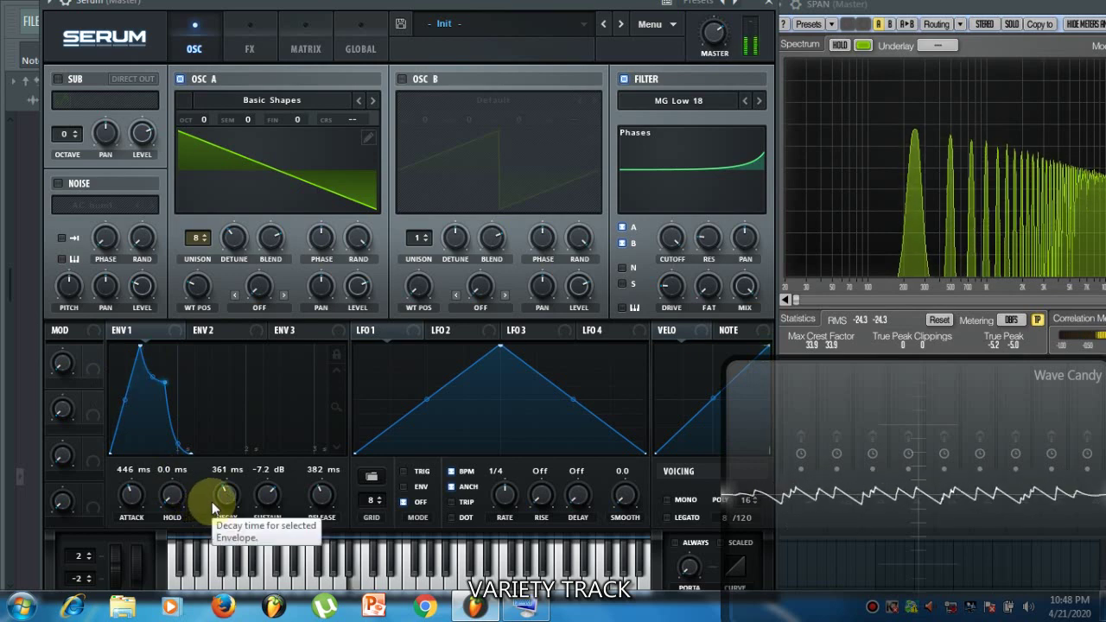
pyautogui.press('q')
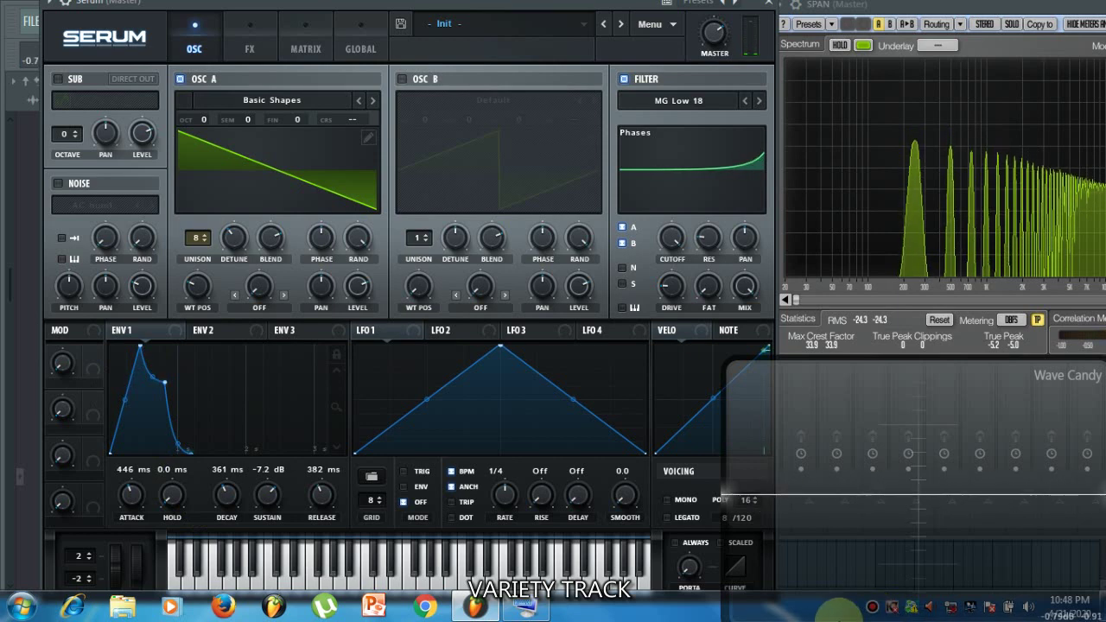
pyautogui.press('q')
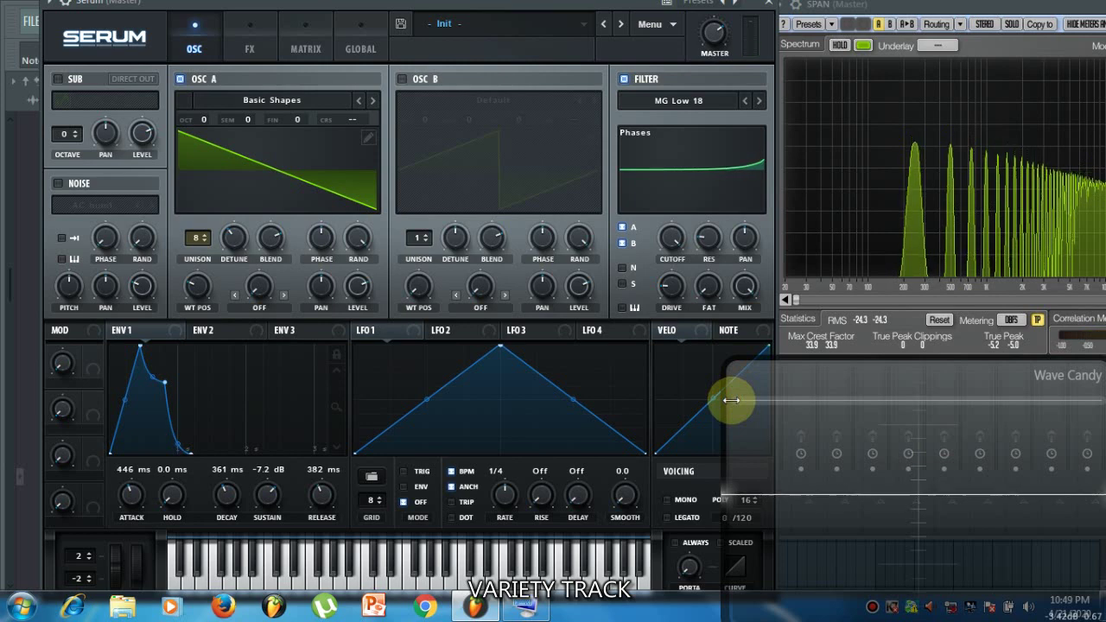
pyautogui.press('q')
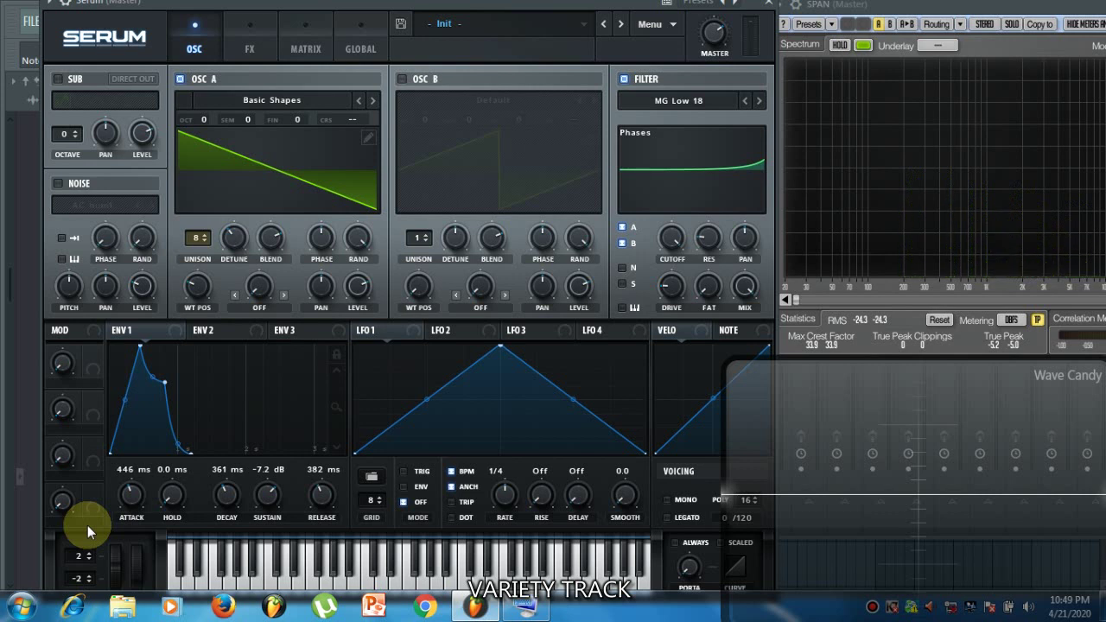
pyautogui.moveTo(136, 488)
pyautogui.mouseDown()
pyautogui.moveTo(136, 506)
pyautogui.moveTo(138, 495)
pyautogui.mouseUp()
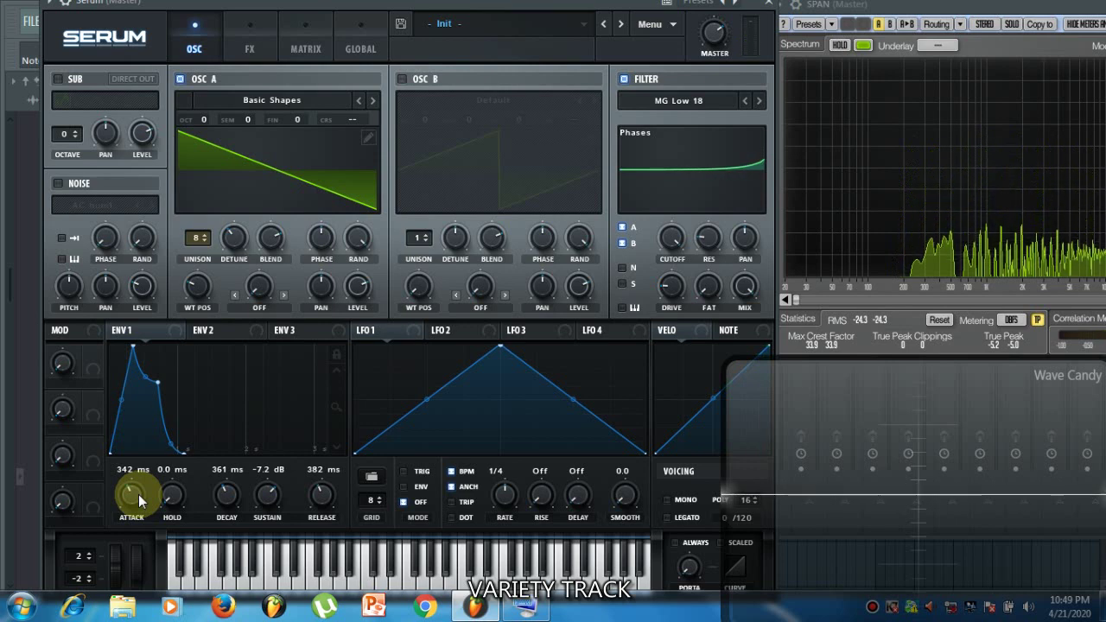
# - Look over the list of preset categories and dismiss it without choosing a preset
pyautogui.click(487, 23)
pyautogui.click(487, 24)
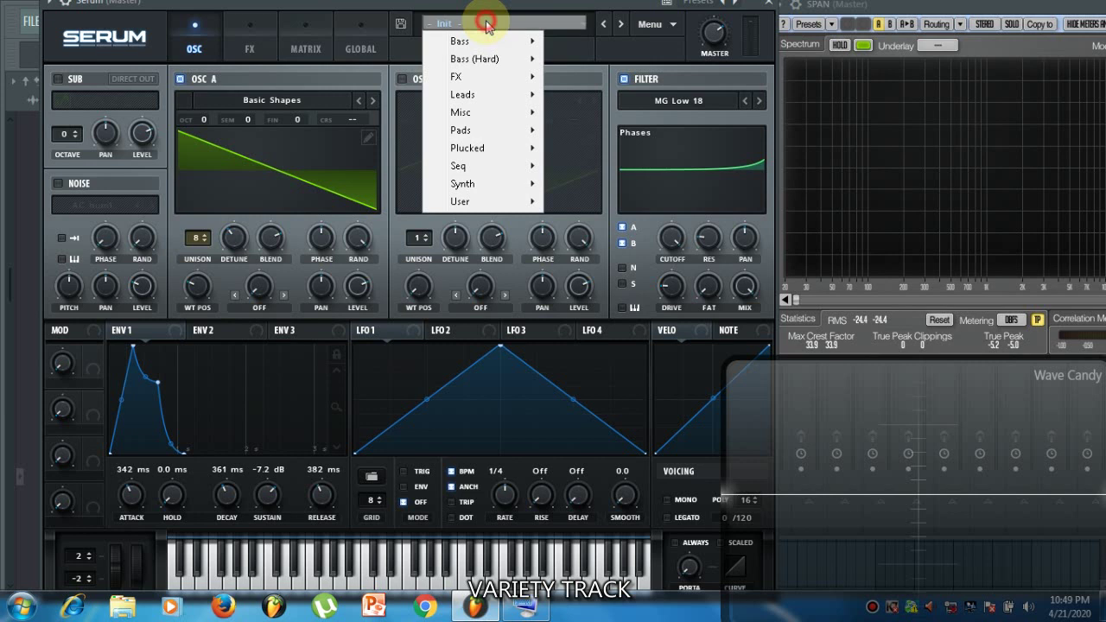
pyautogui.click(584, 47)
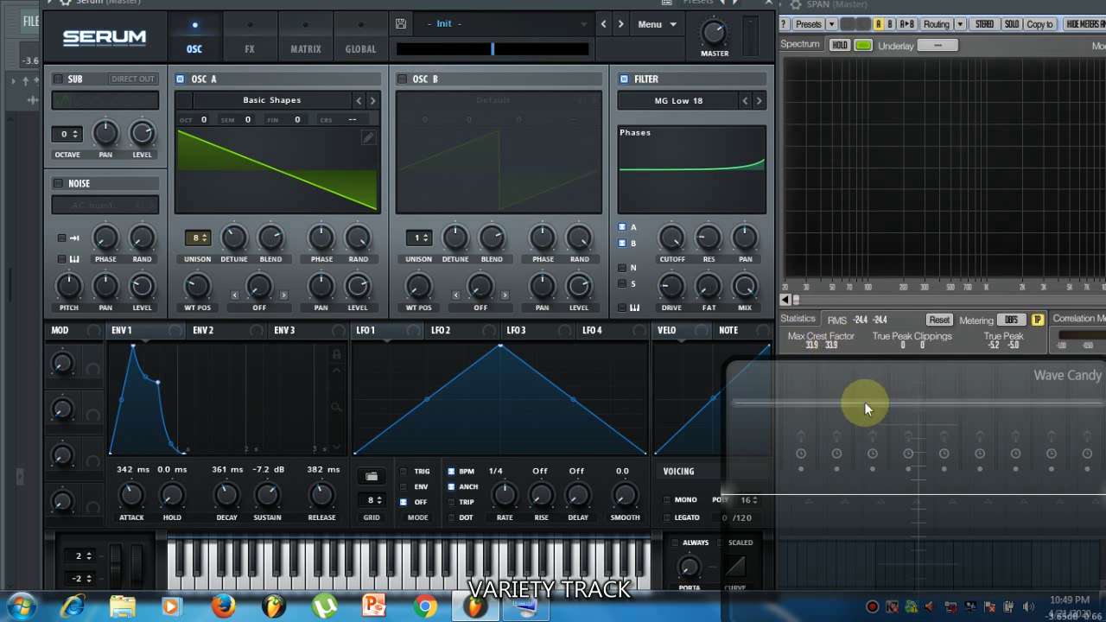
# - Move the Wave Candy display slightly upward and close the Serum plugin window
pyautogui.moveTo(864, 403); pyautogui.dragTo(868, 365)
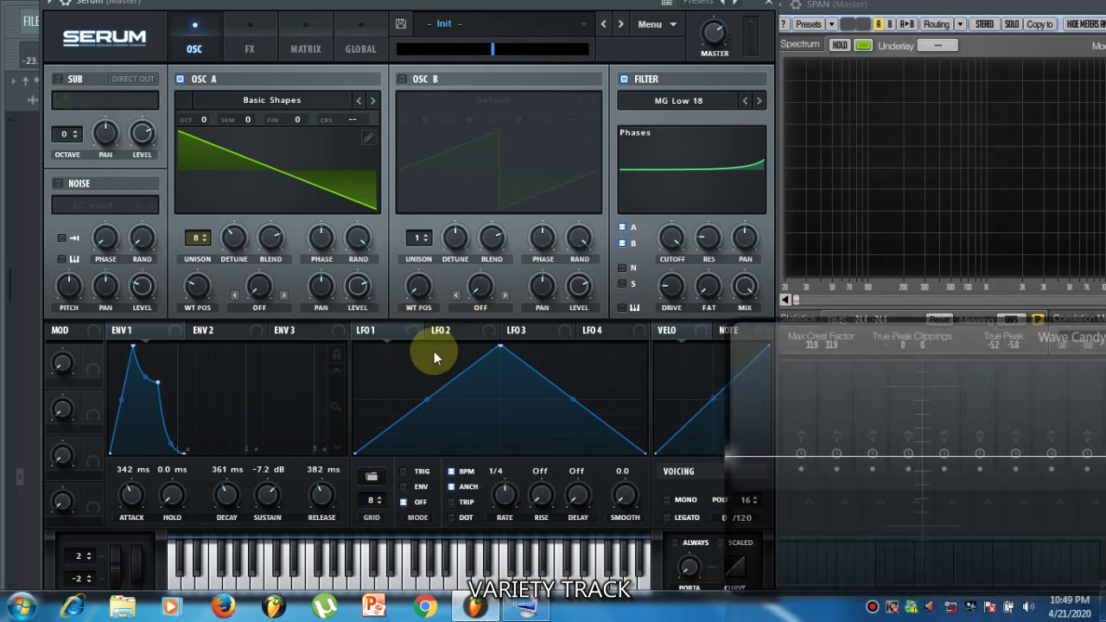
pyautogui.click(768, 6)
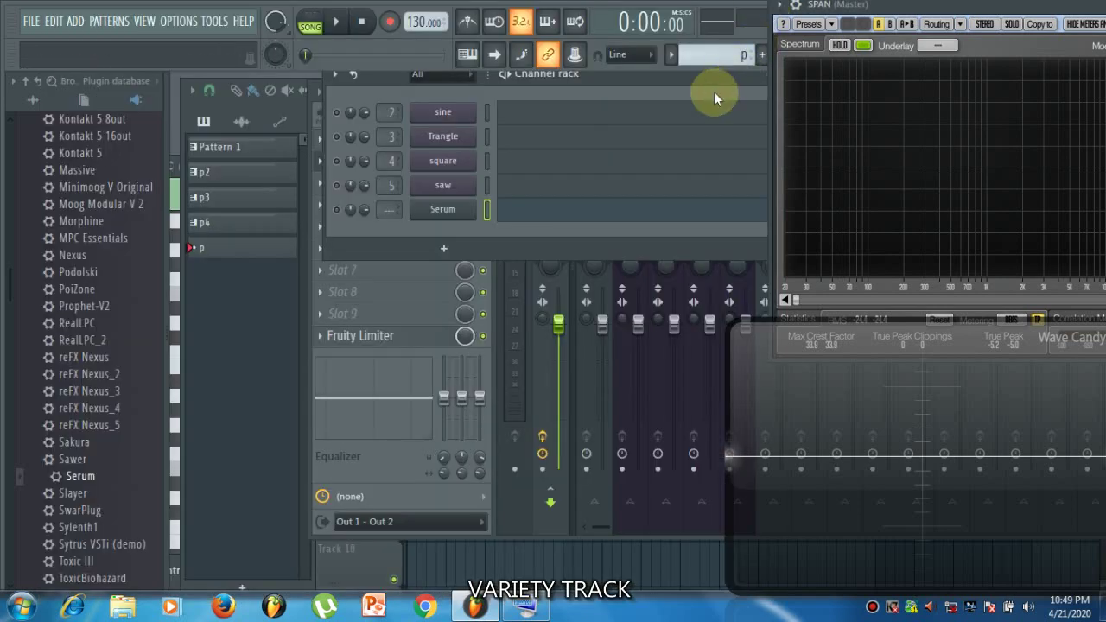